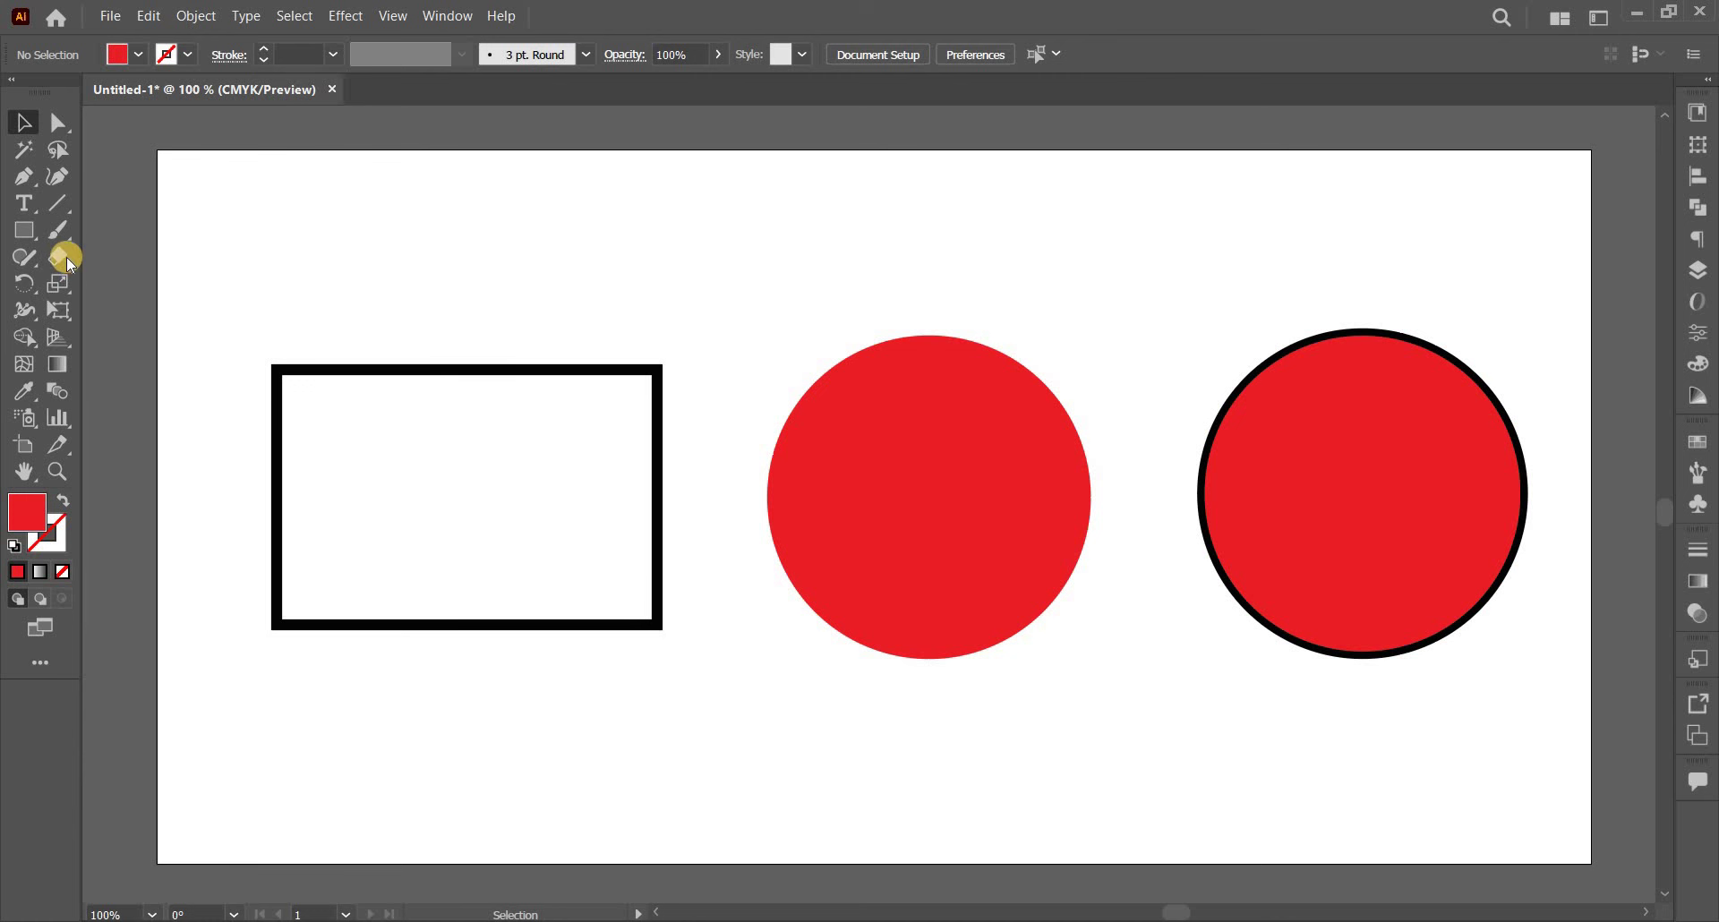
Open the Eraser tool flyout showing the Eraser, Scissors and Knife tools.
{"action": "left_click_drag", "start_coordinate": [66, 256], "coordinate": [97, 256]}
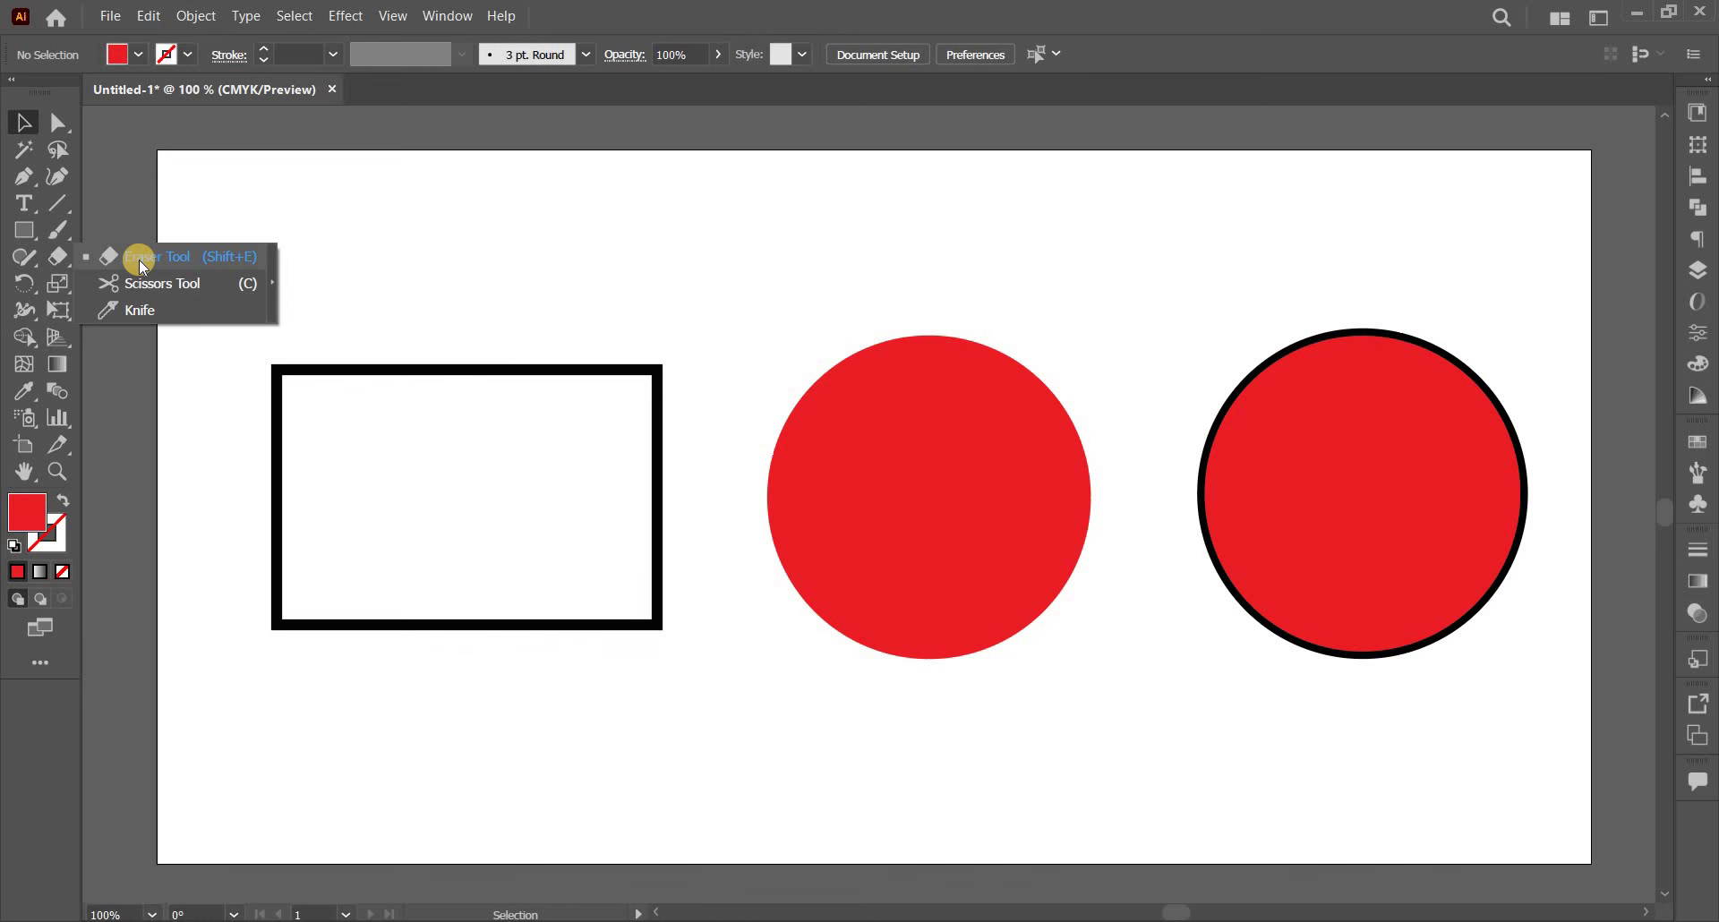
Select the Eraser, trial 24 pt size, ~54% roundness and 56° angle, then cancel.
{"action": "left_click", "coordinate": [60, 256]}
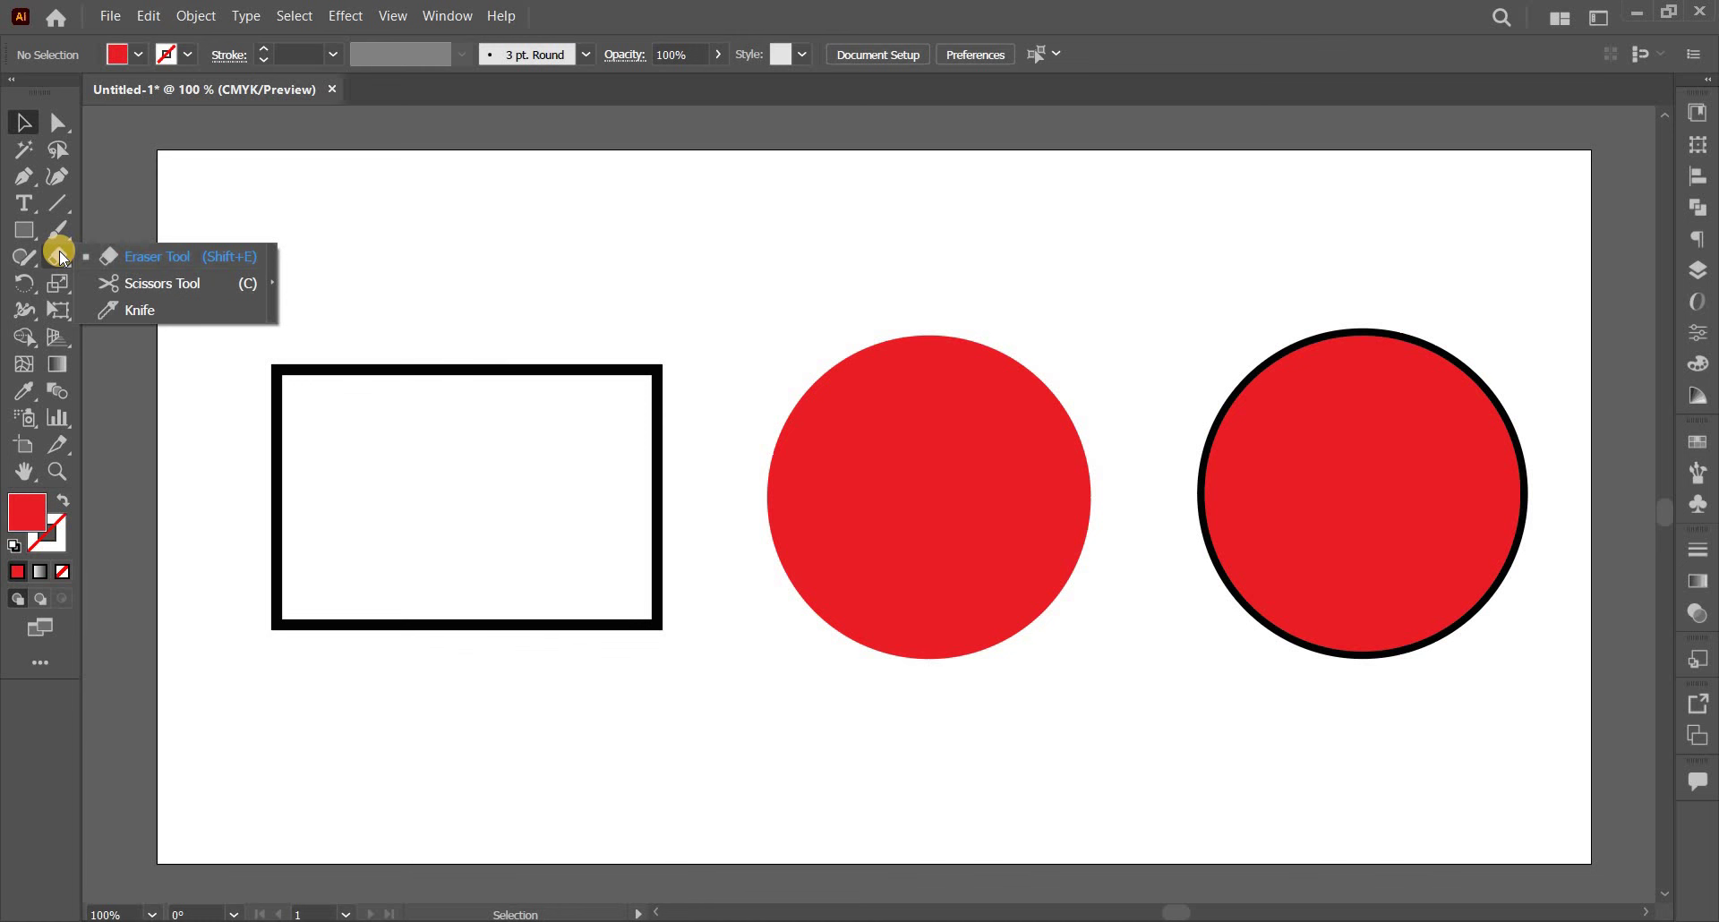
{"action": "double_click", "coordinate": [60, 254]}
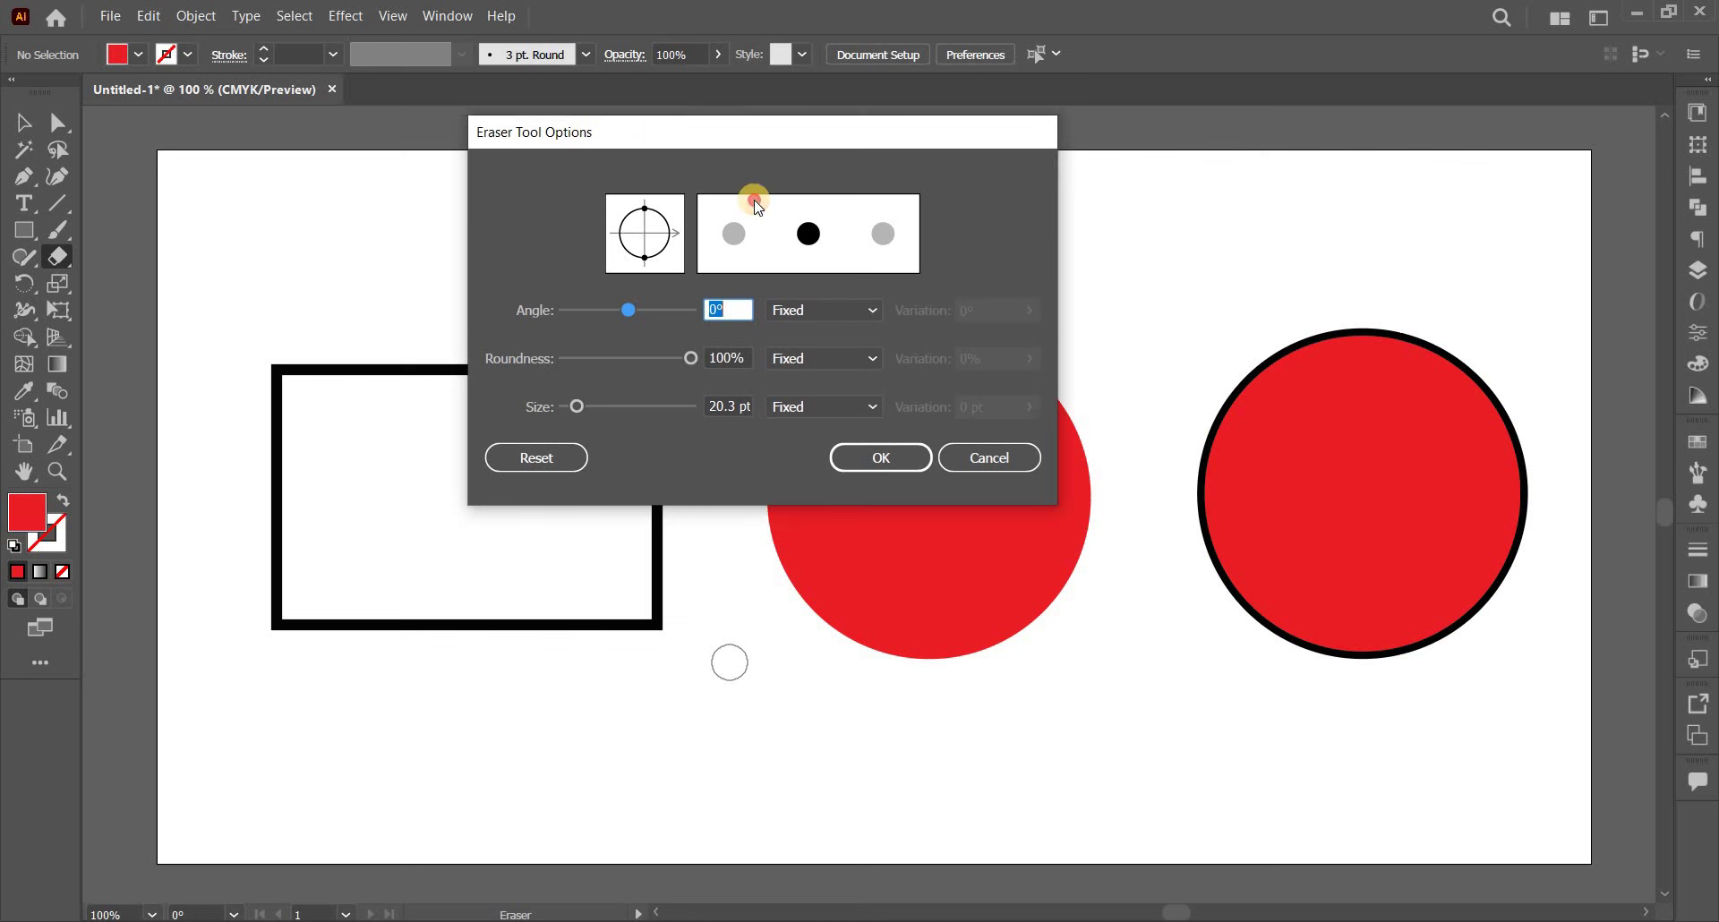
{"action": "left_click_drag", "start_coordinate": [756, 206], "coordinate": [774, 188]}
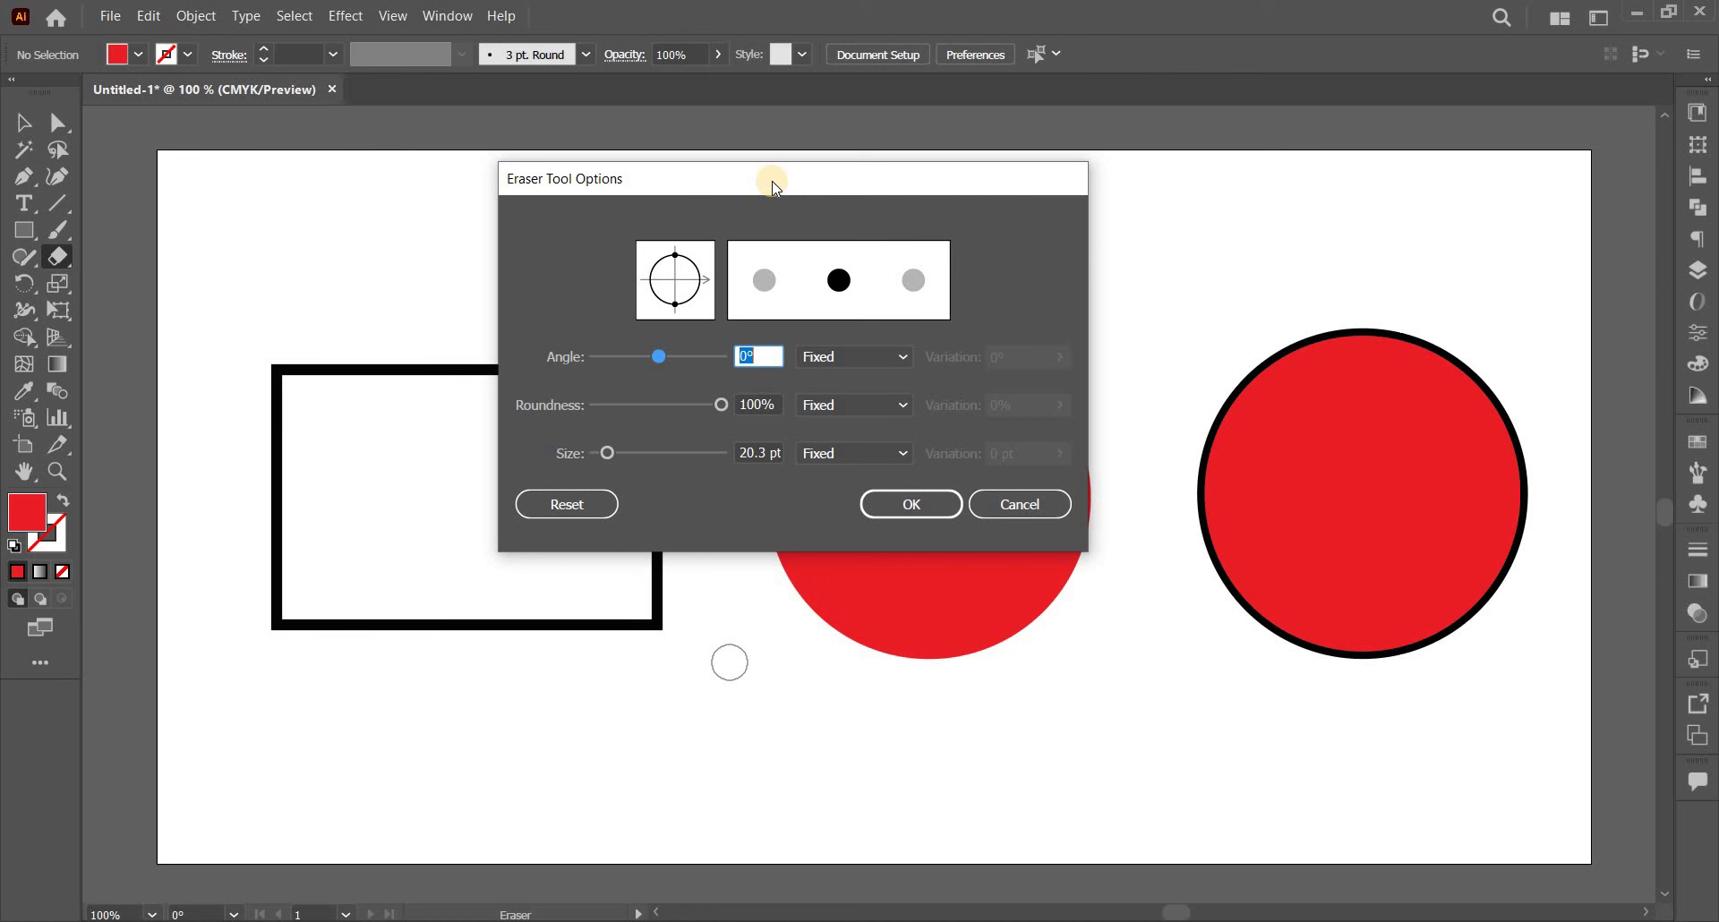
{"action": "left_click", "coordinate": [614, 450]}
{"action": "left_click_drag", "start_coordinate": [607, 453], "coordinate": [609, 453]}
{"action": "left_click", "coordinate": [659, 358]}
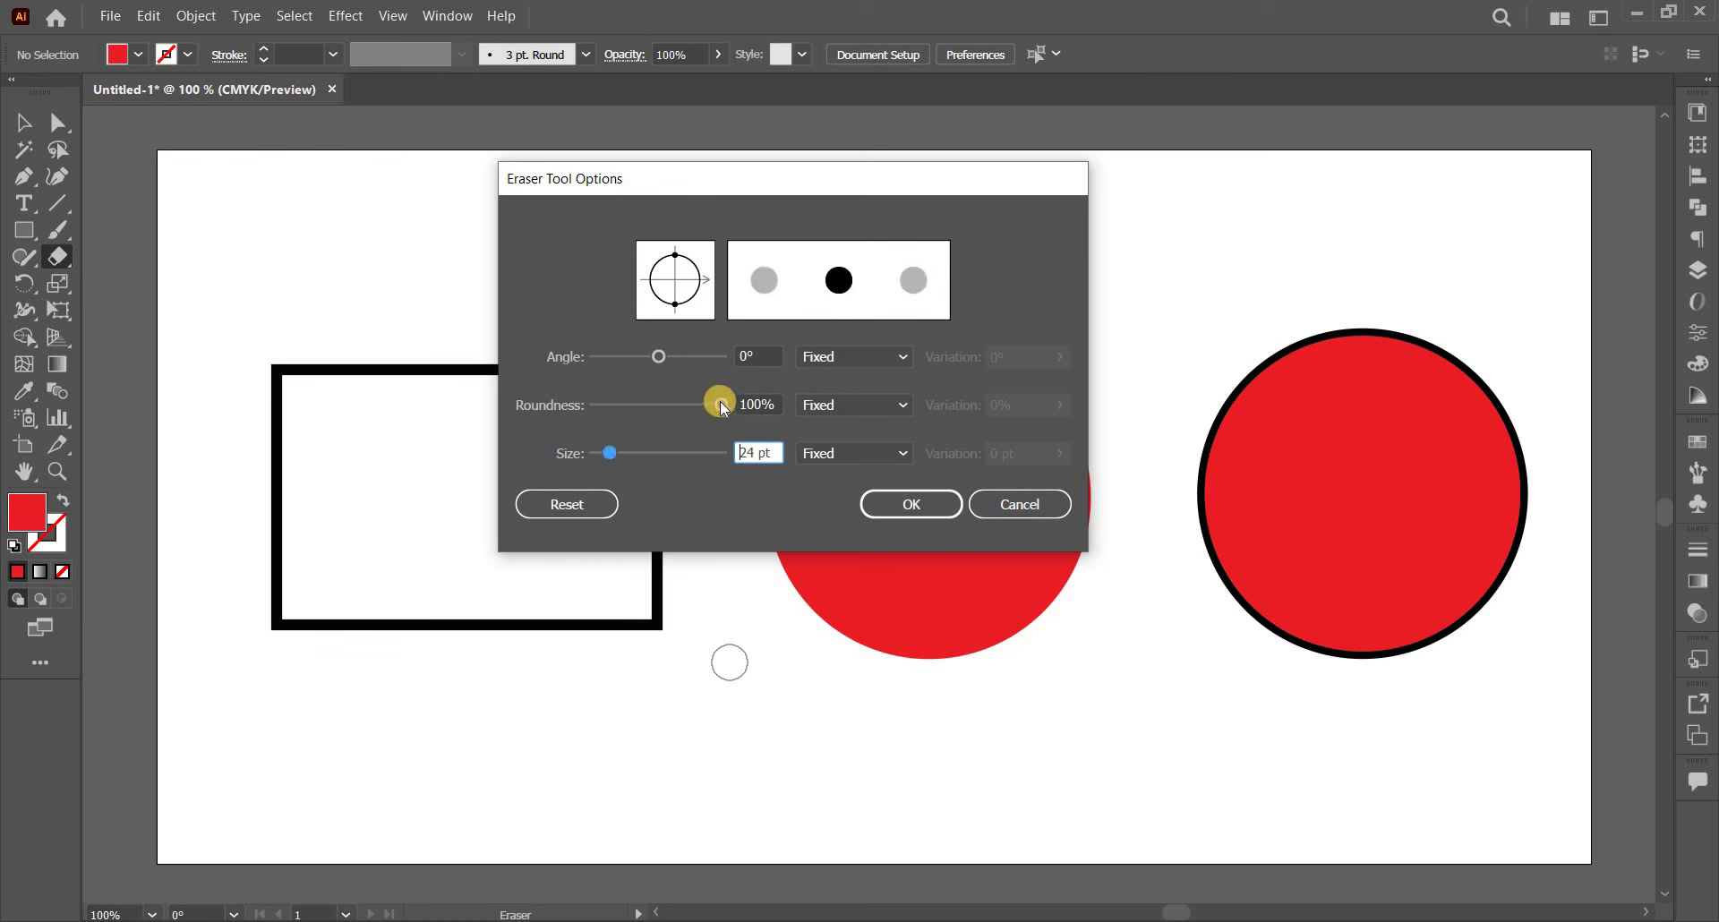
{"action": "mouse_move", "coordinate": [720, 403]}
{"action": "left_mouse_down"}
{"action": "mouse_move", "coordinate": [627, 415]}
{"action": "mouse_move", "coordinate": [663, 412]}
{"action": "mouse_move", "coordinate": [637, 362]}
{"action": "left_mouse_up"}
{"action": "left_click", "coordinate": [677, 363]}
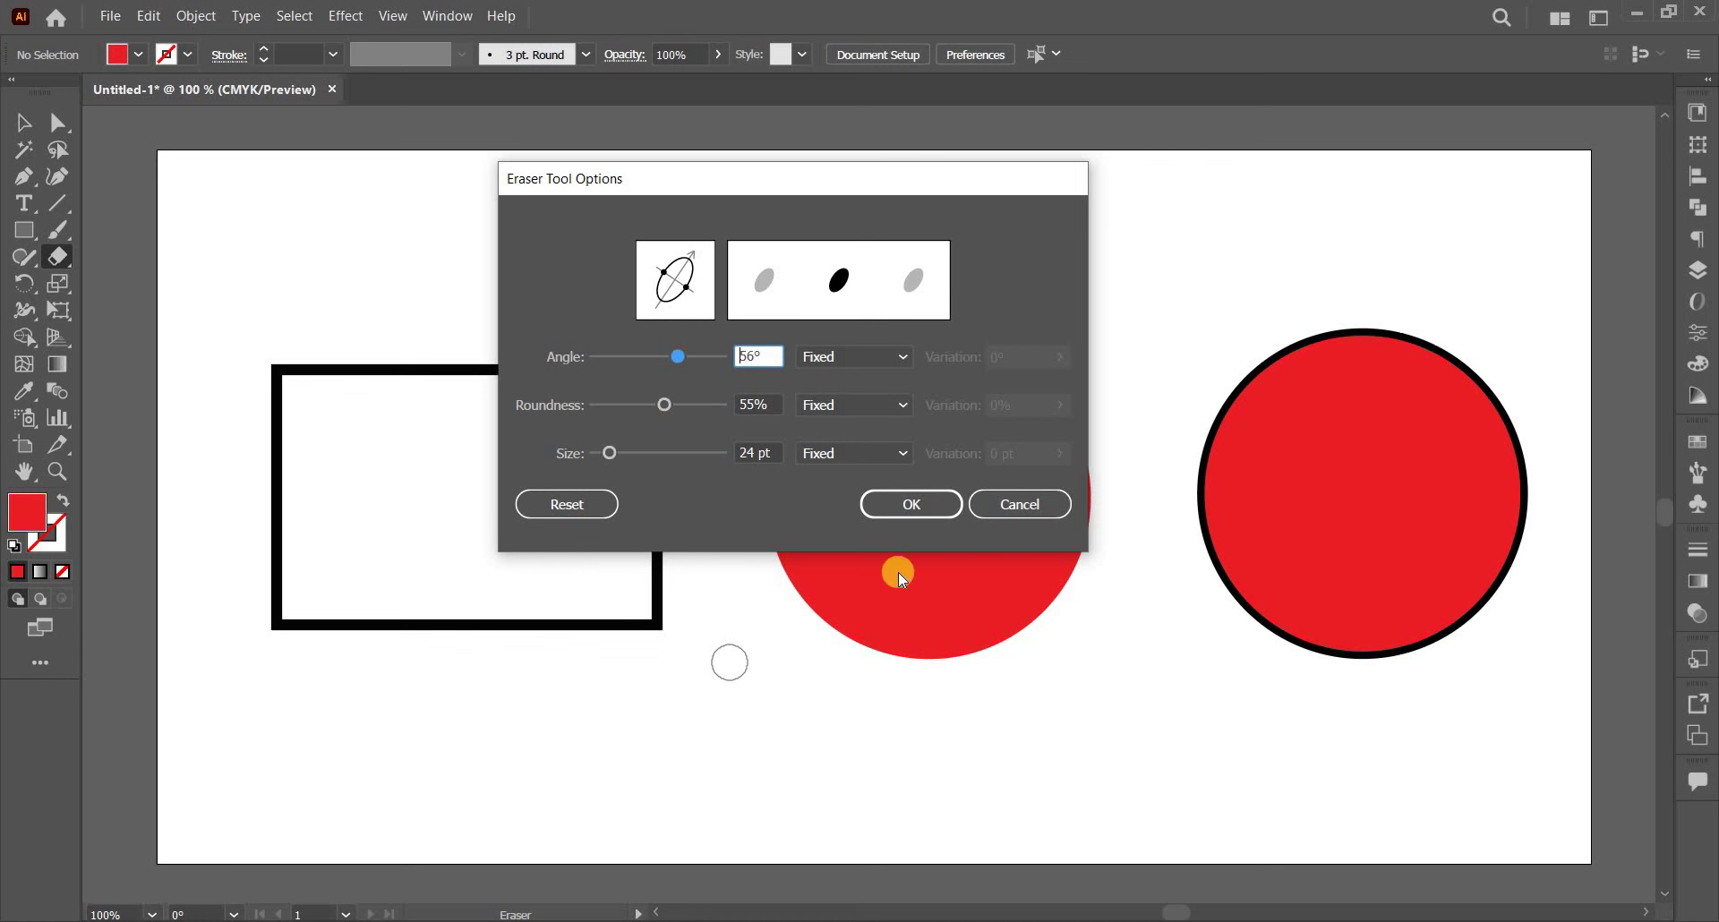
{"action": "left_click", "coordinate": [1051, 516]}
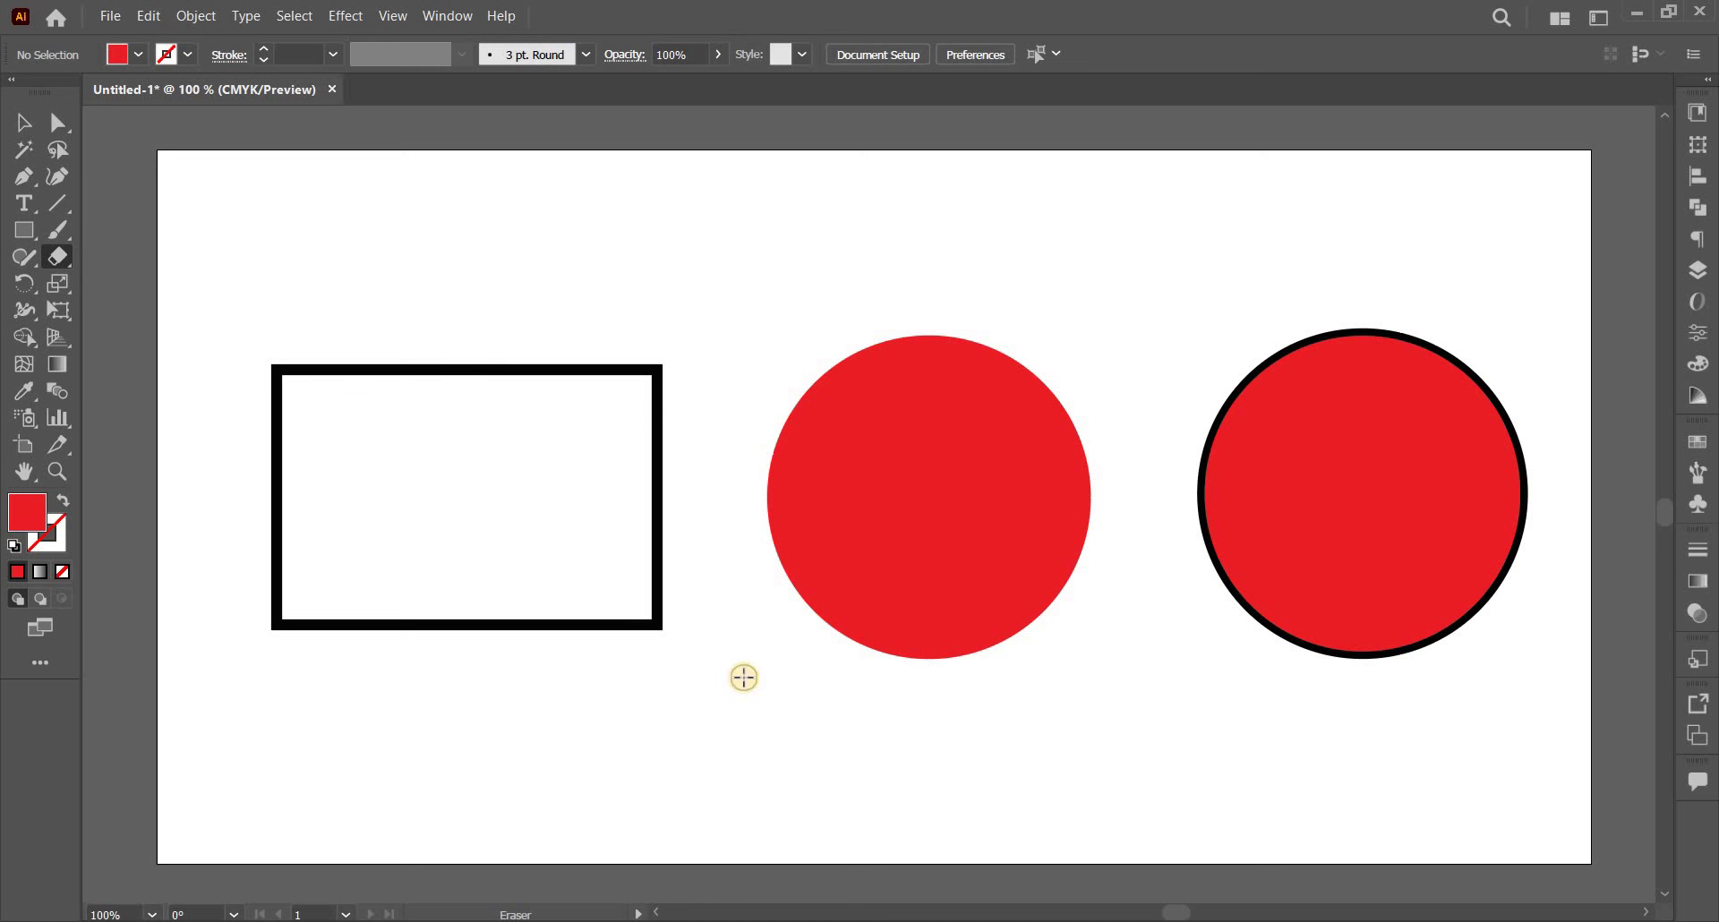
Shrink the eraser brush to a small diameter using the ] and [ keys.
{"action": "key", "text": "bracketright"}
{"action": "key", "text": "bracketright"}
{"action": "key", "text": "bracketright"}
{"action": "key", "text": "bracketright"}
{"action": "key", "text": "bracketright"}
{"action": "key", "text": "bracketright"}
{"action": "key", "text": "bracketright"}
{"action": "key", "text": "bracketright"}
{"action": "key", "text": "bracketleft"}
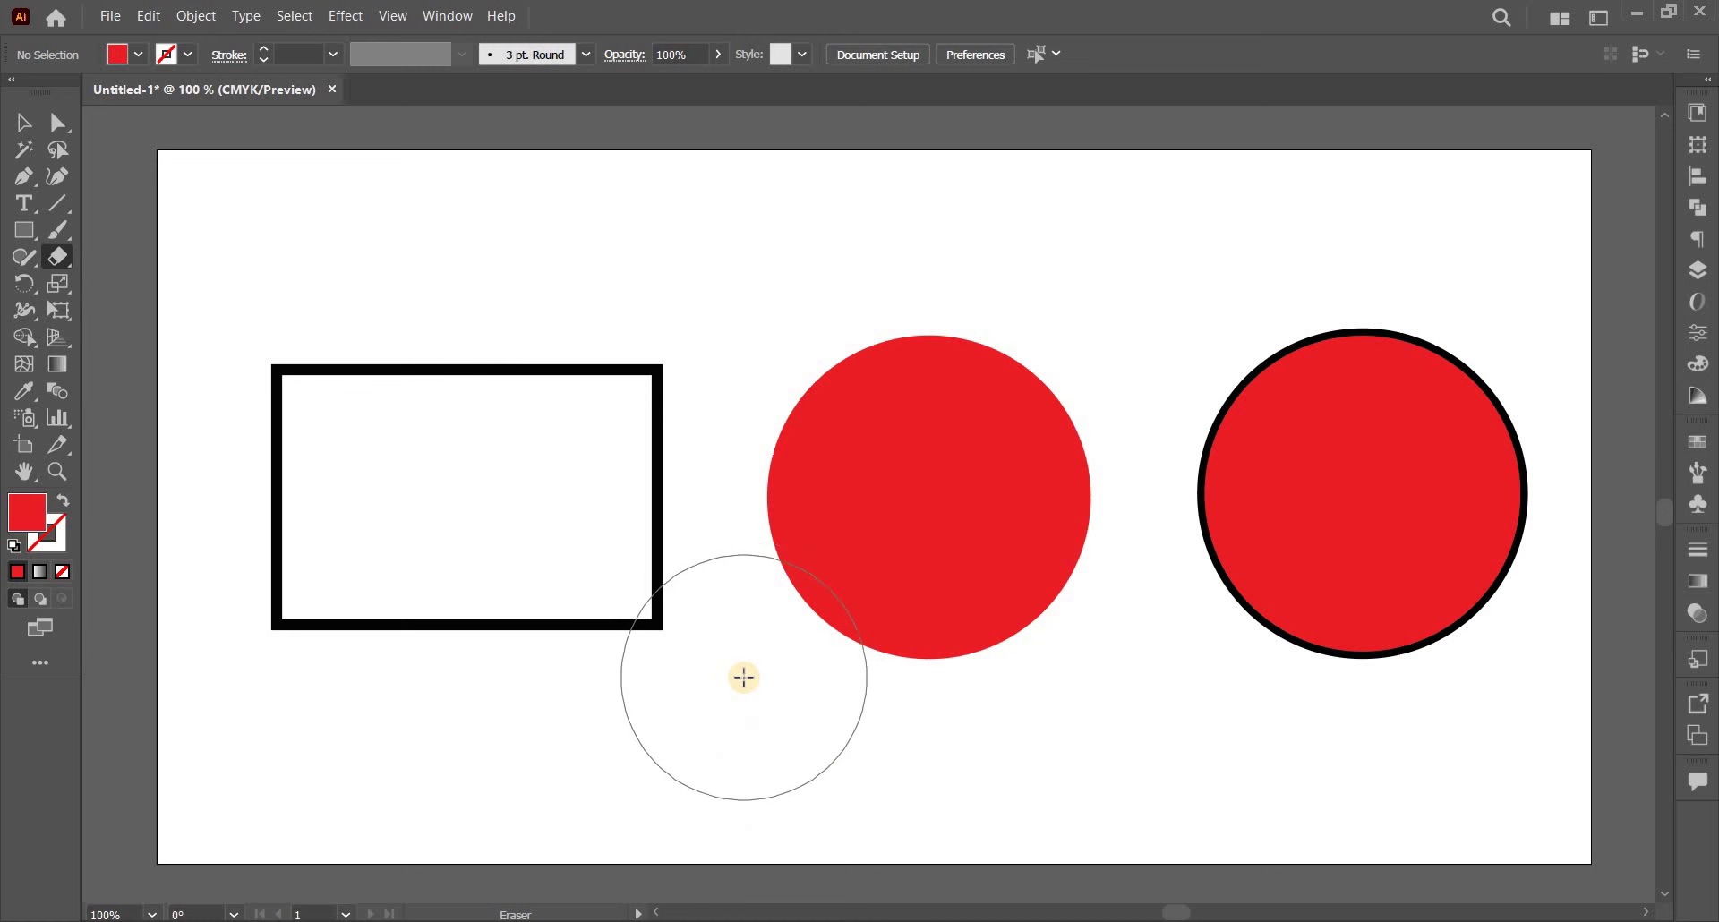
{"action": "key", "text": "bracketleft"}
{"action": "key", "text": "bracketleft"}
{"action": "key", "text": "bracketleft"}
{"action": "key", "text": "bracketleft"}
{"action": "key", "text": "bracketleft"}
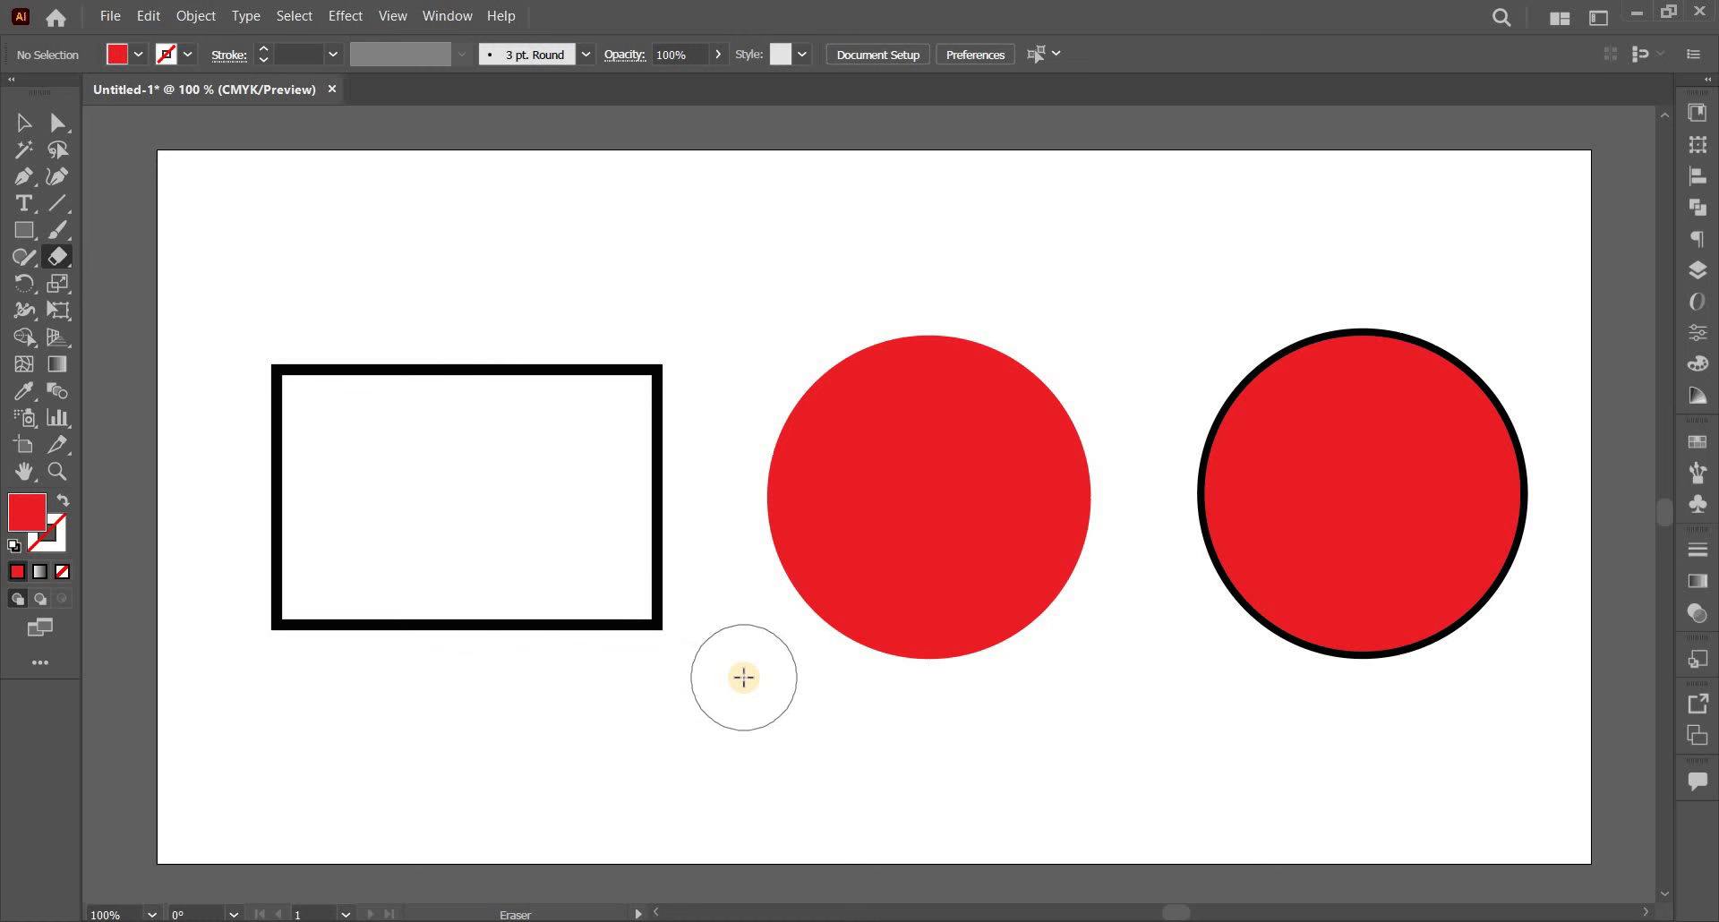
{"action": "key", "text": "bracketleft"}
{"action": "key", "text": "bracketleft"}
{"action": "key", "text": "bracketleft"}
{"action": "key", "text": "bracketleft"}
{"action": "key", "text": "bracketright"}
{"action": "key", "text": "bracketright"}
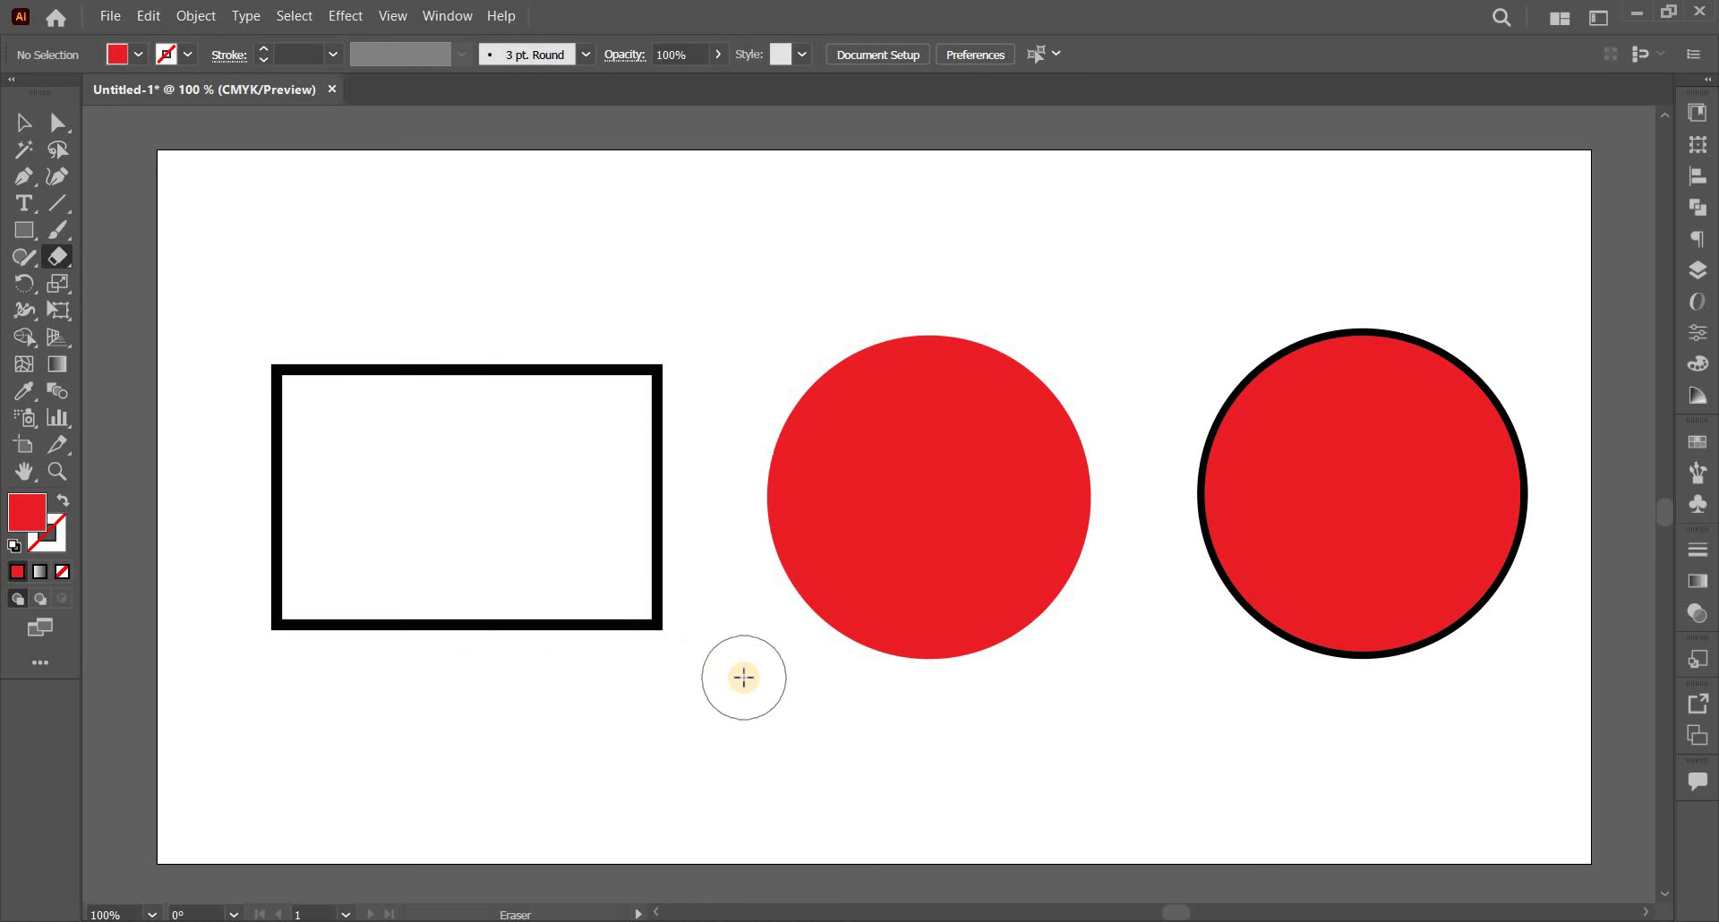
{"action": "key", "text": "bracketright"}
{"action": "key", "text": "bracketleft"}
{"action": "key", "text": "bracketleft"}
{"action": "key", "text": "bracketleft"}
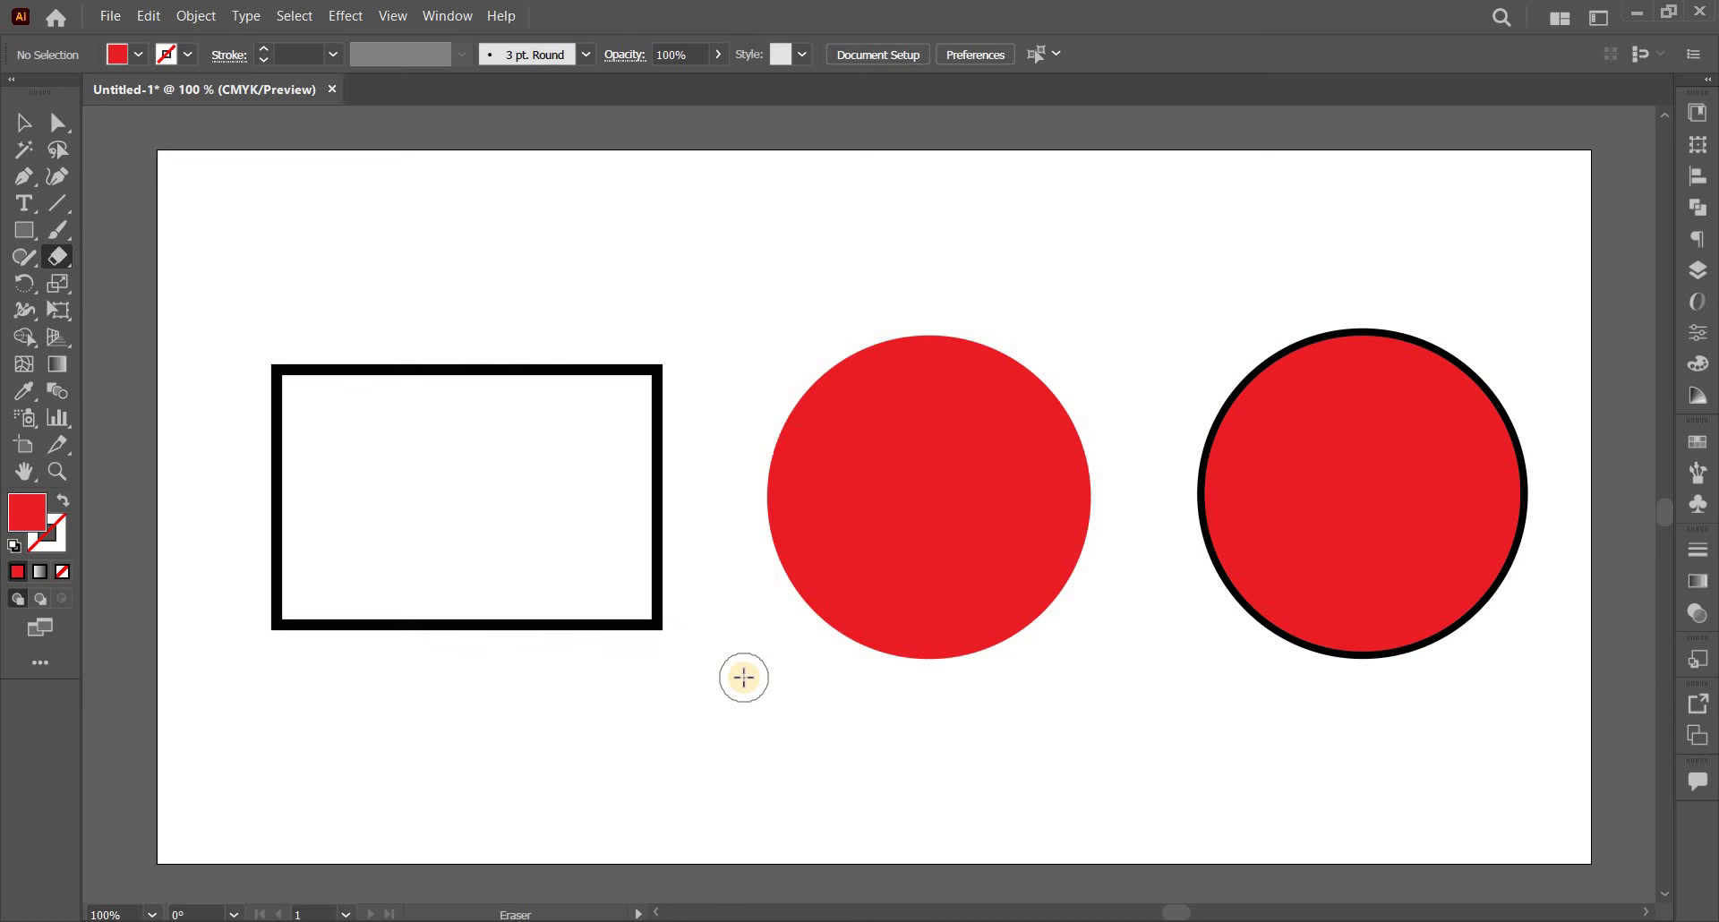
{"action": "left_click_drag", "start_coordinate": [795, 653], "coordinate": [849, 517]}
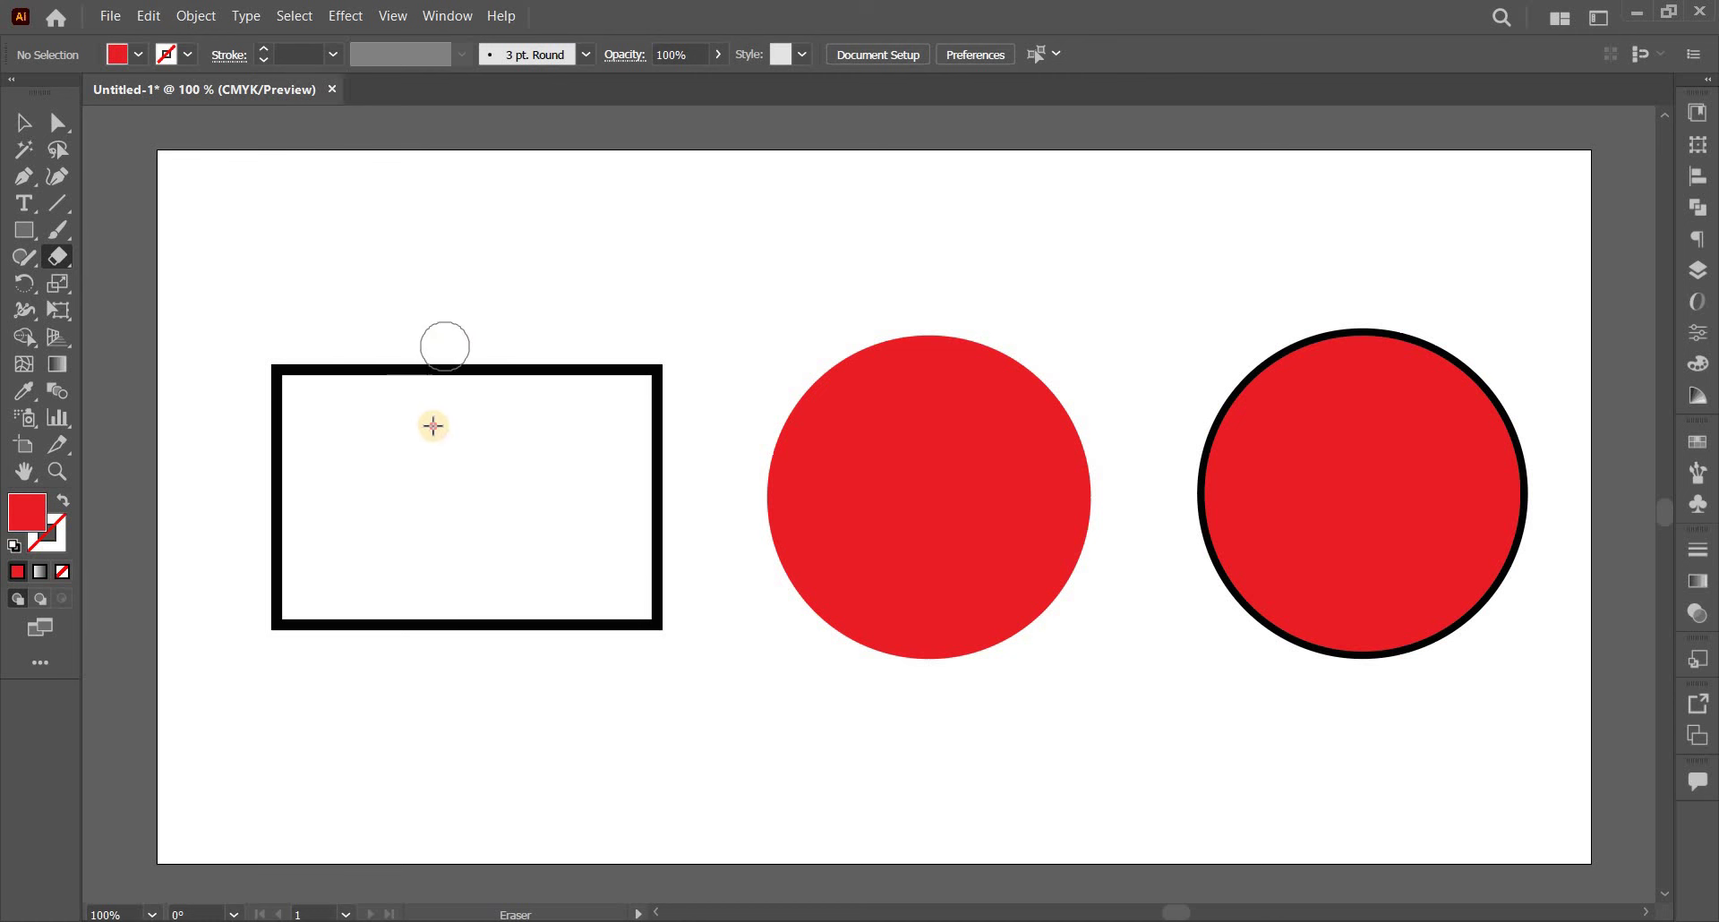
{"action": "mouse_move", "coordinate": [461, 367]}
{"action": "left_mouse_down"}
{"action": "mouse_move", "coordinate": [401, 374]}
{"action": "mouse_move", "coordinate": [576, 372]}
{"action": "left_mouse_up"}
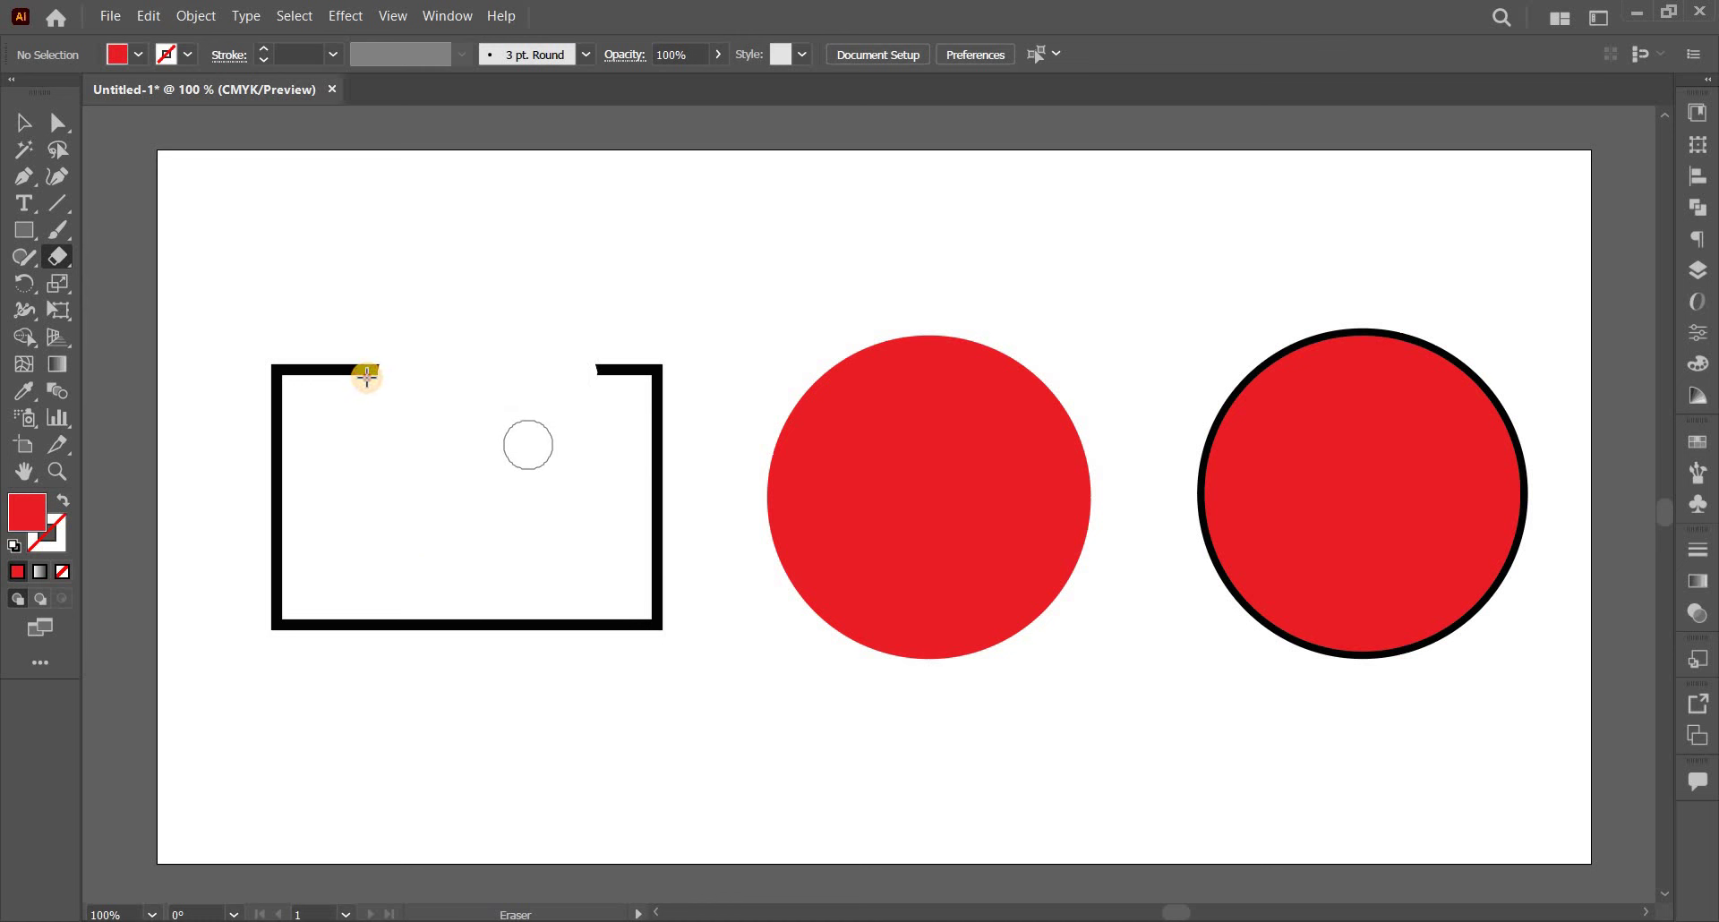
{"action": "left_click_drag", "start_coordinate": [573, 373], "coordinate": [365, 376]}
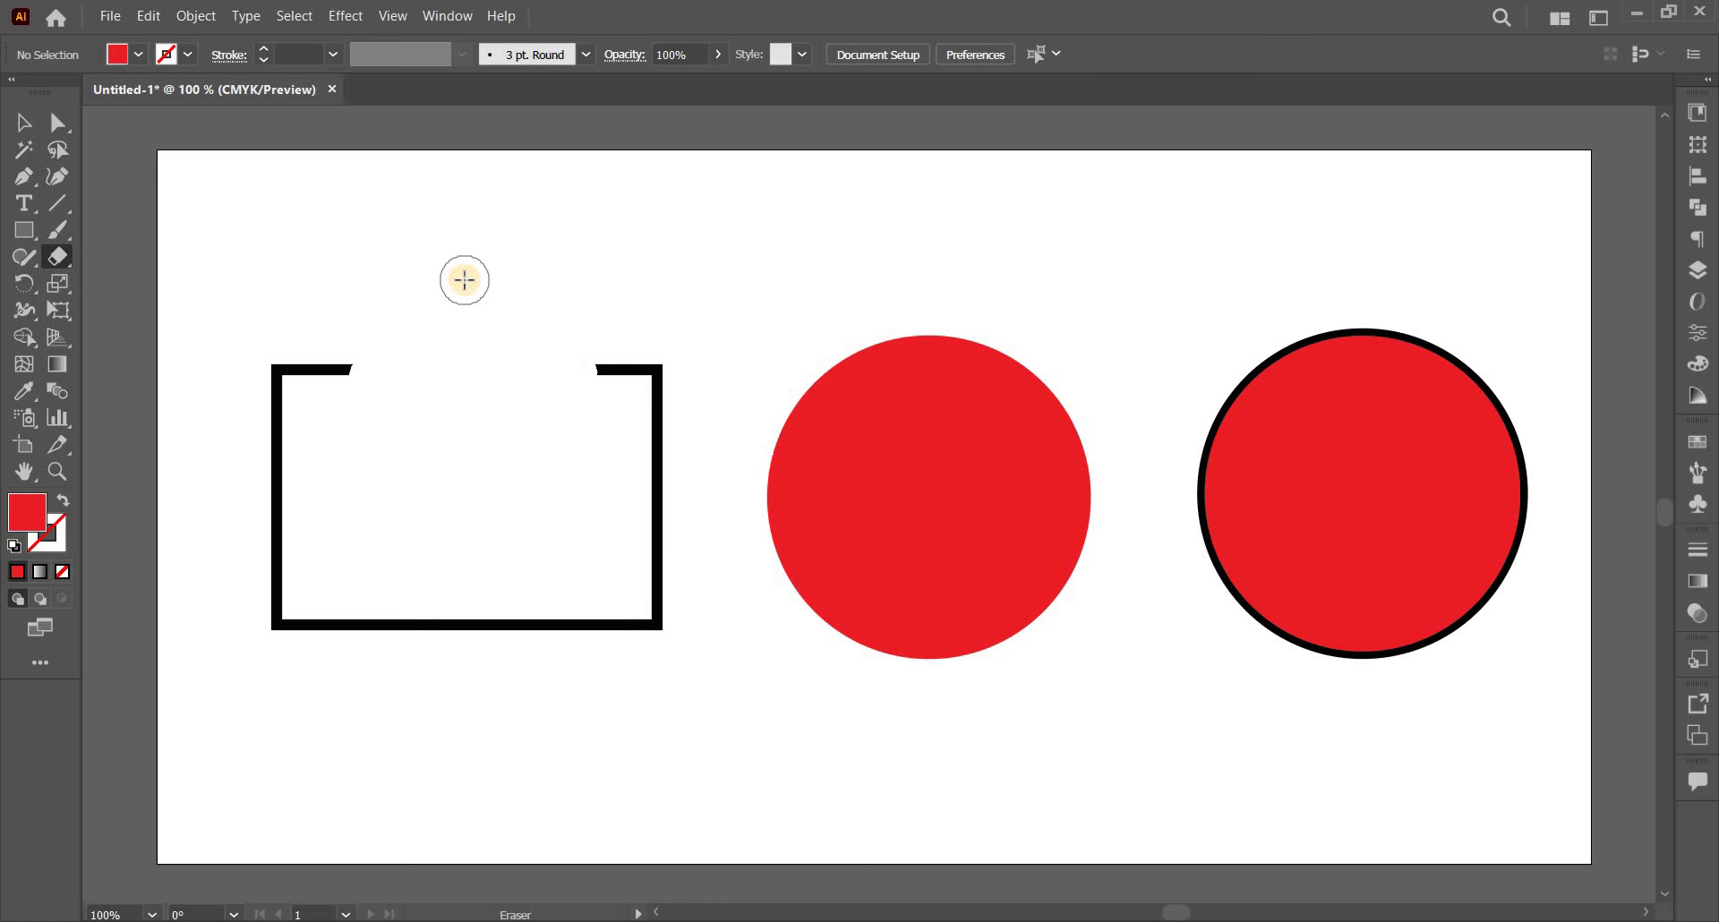
{"action": "mouse_move", "coordinate": [464, 280]}
{"action": "left_mouse_down"}
{"action": "mouse_move", "coordinate": [434, 457]}
{"action": "mouse_move", "coordinate": [479, 486]}
{"action": "mouse_move", "coordinate": [453, 487]}
{"action": "left_mouse_up"}
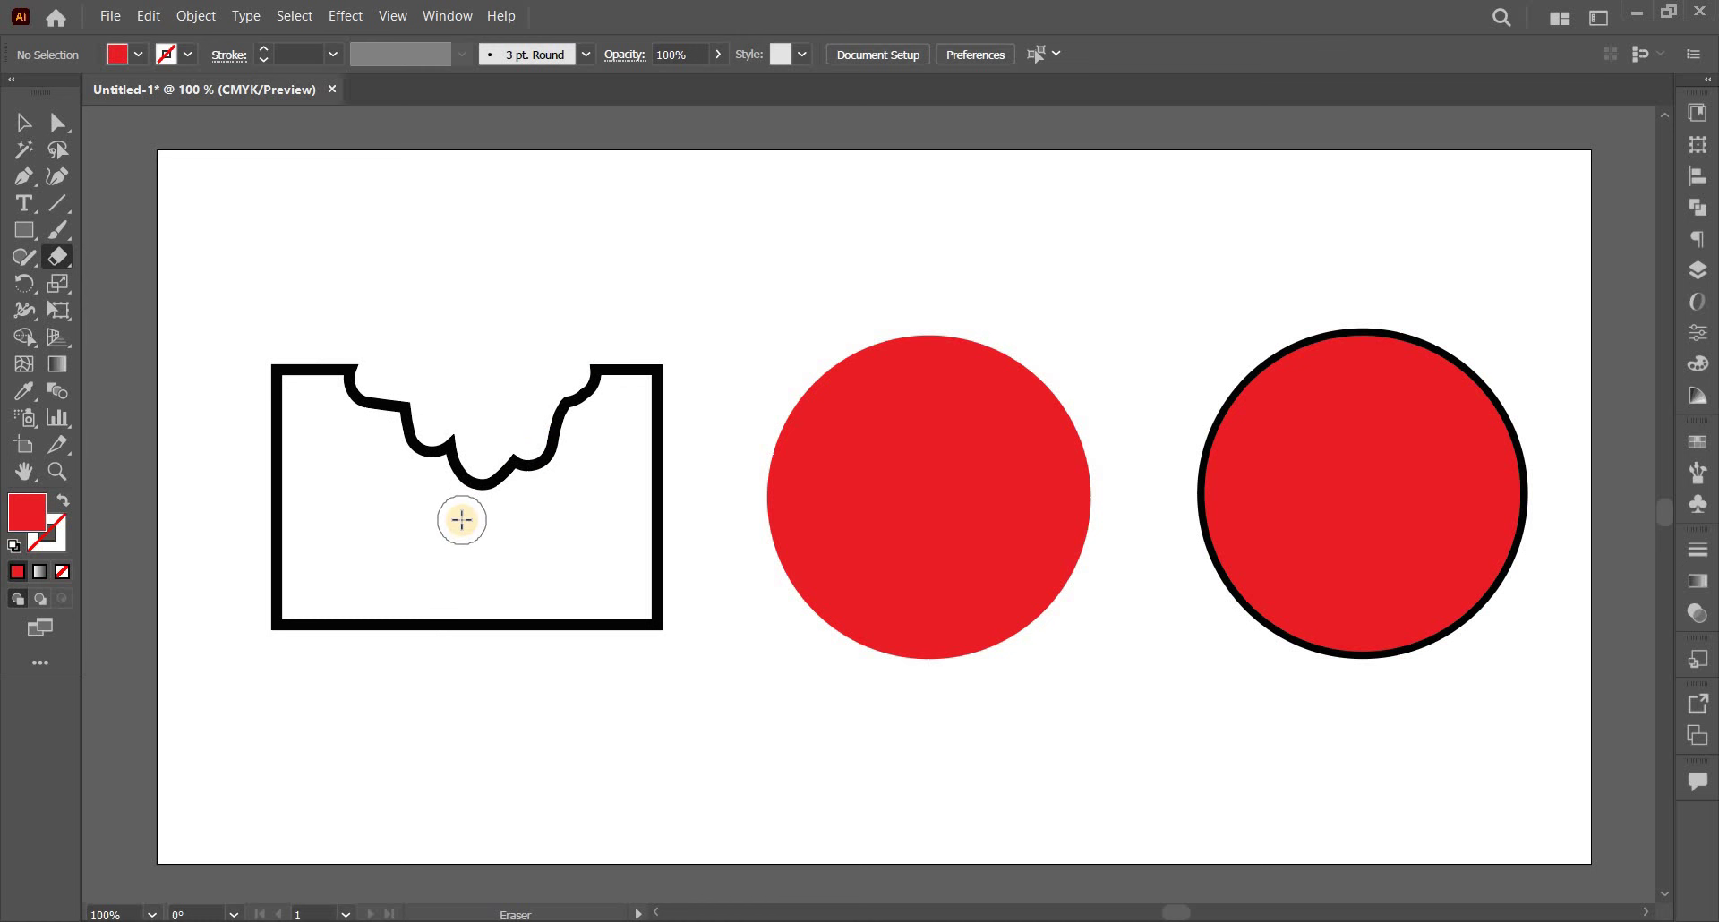
{"action": "key", "text": "ctrl+z"}
{"action": "left_click_drag", "start_coordinate": [468, 318], "coordinate": [467, 389]}
{"action": "left_click_drag", "start_coordinate": [465, 477], "coordinate": [464, 287]}
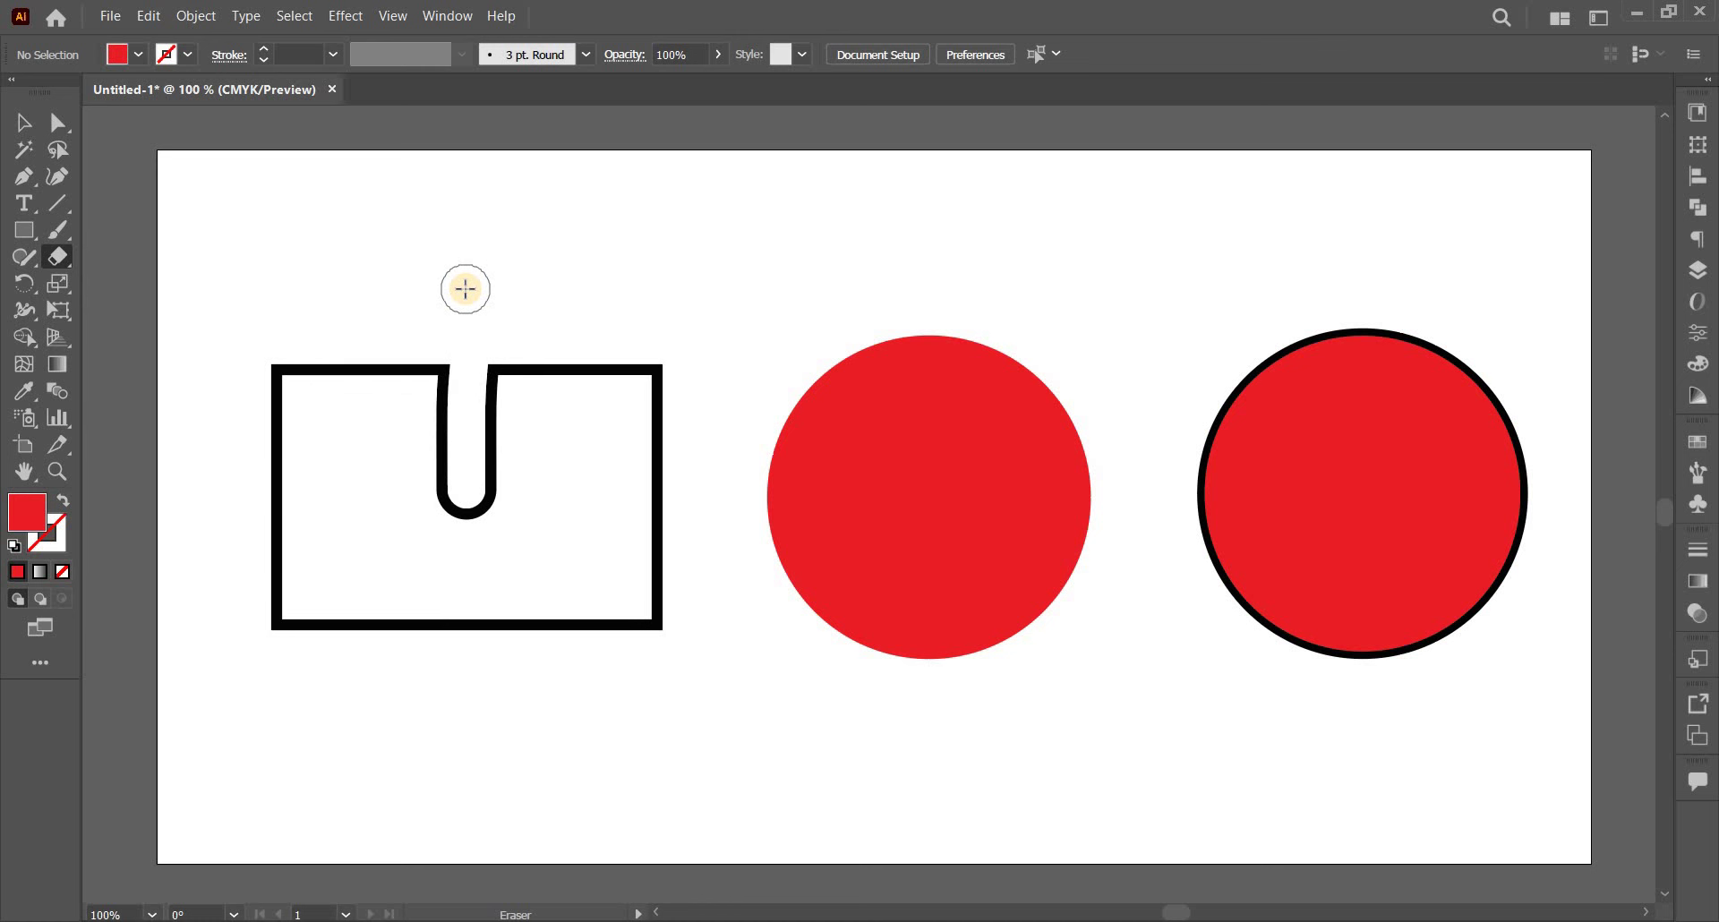
{"action": "key", "text": "ctrl+z"}
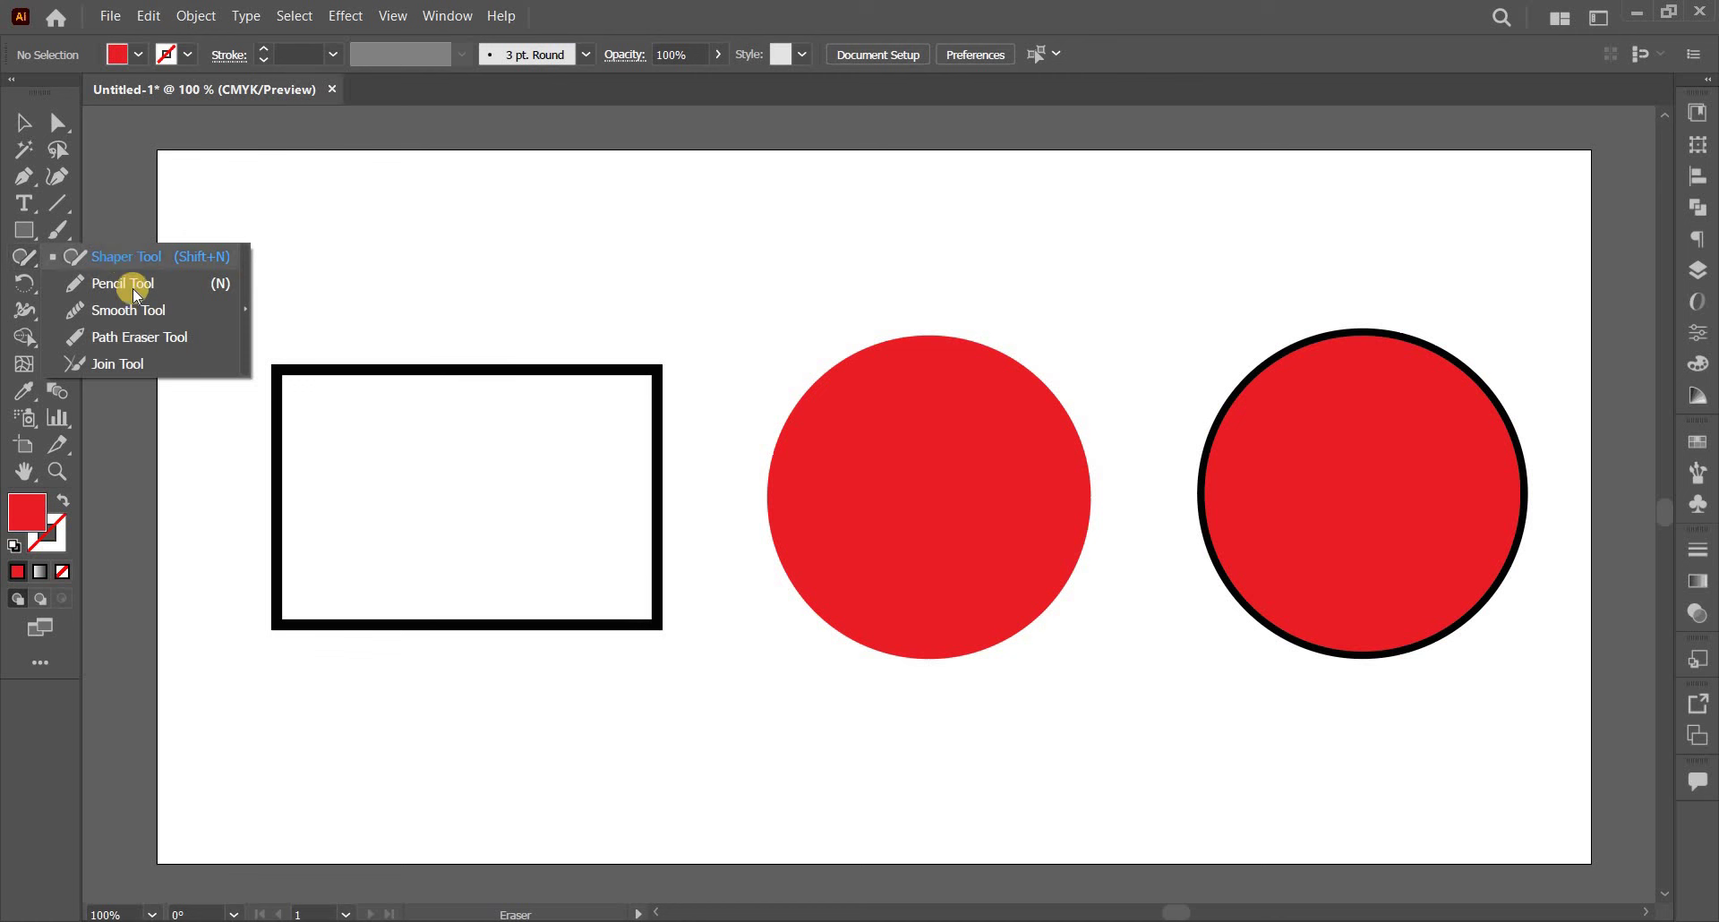
Erase the rectangle's top edge and most of its left side, leaving an open bracket.
{"action": "left_click", "coordinate": [125, 337]}
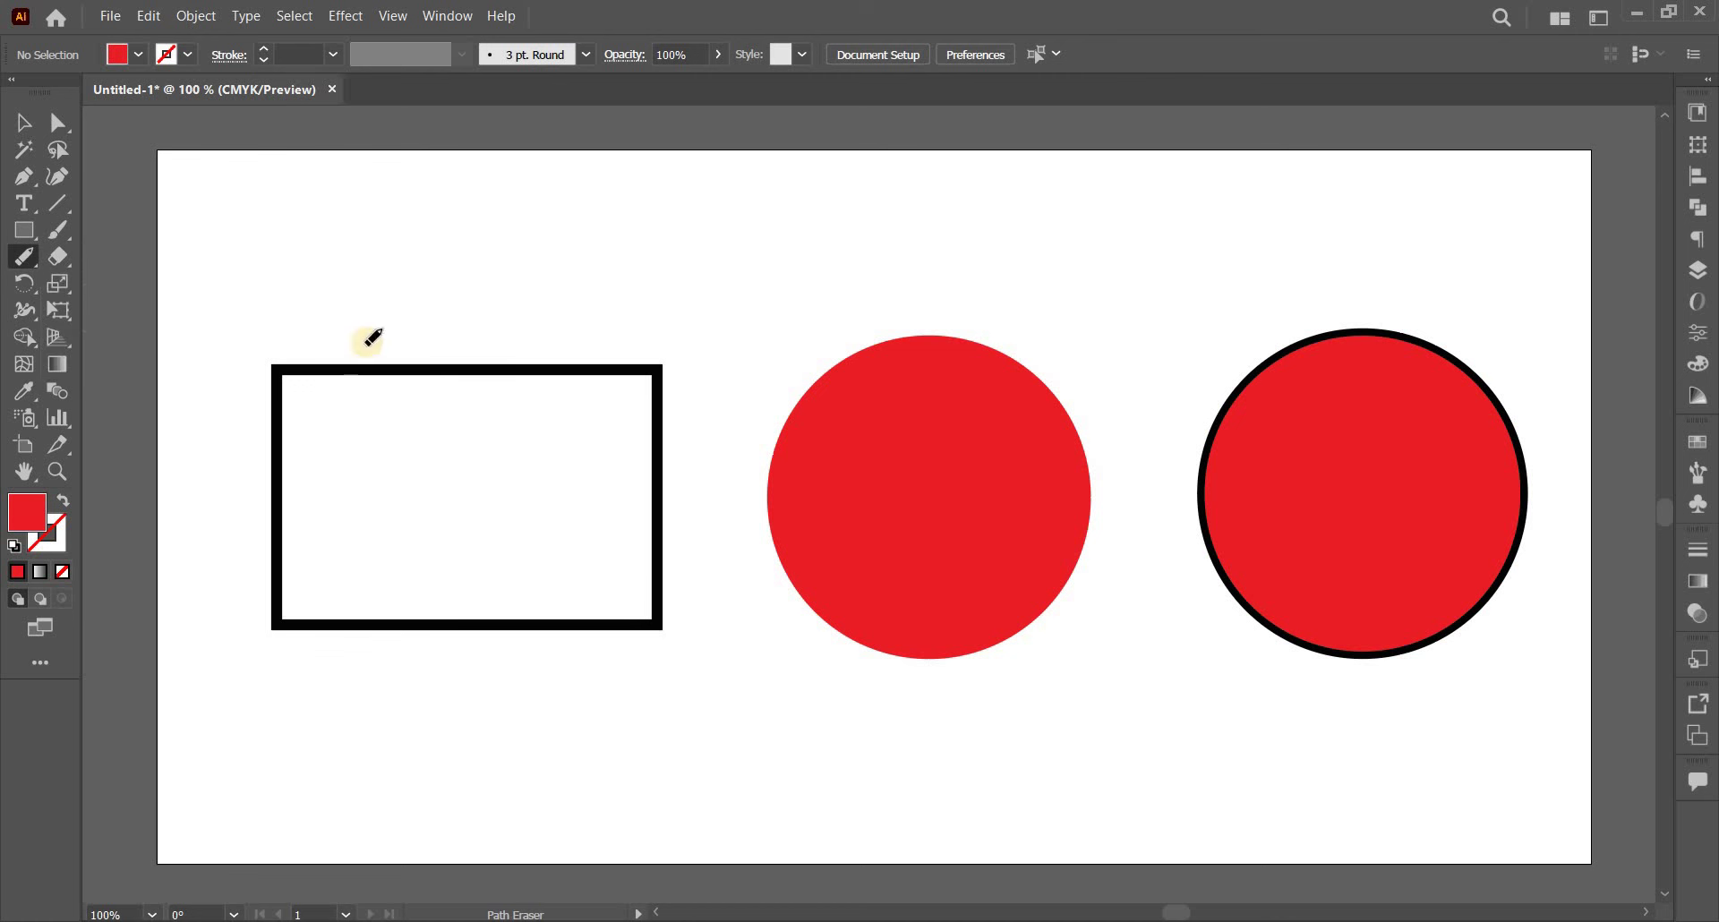
{"action": "left_click_drag", "start_coordinate": [360, 323], "coordinate": [434, 377]}
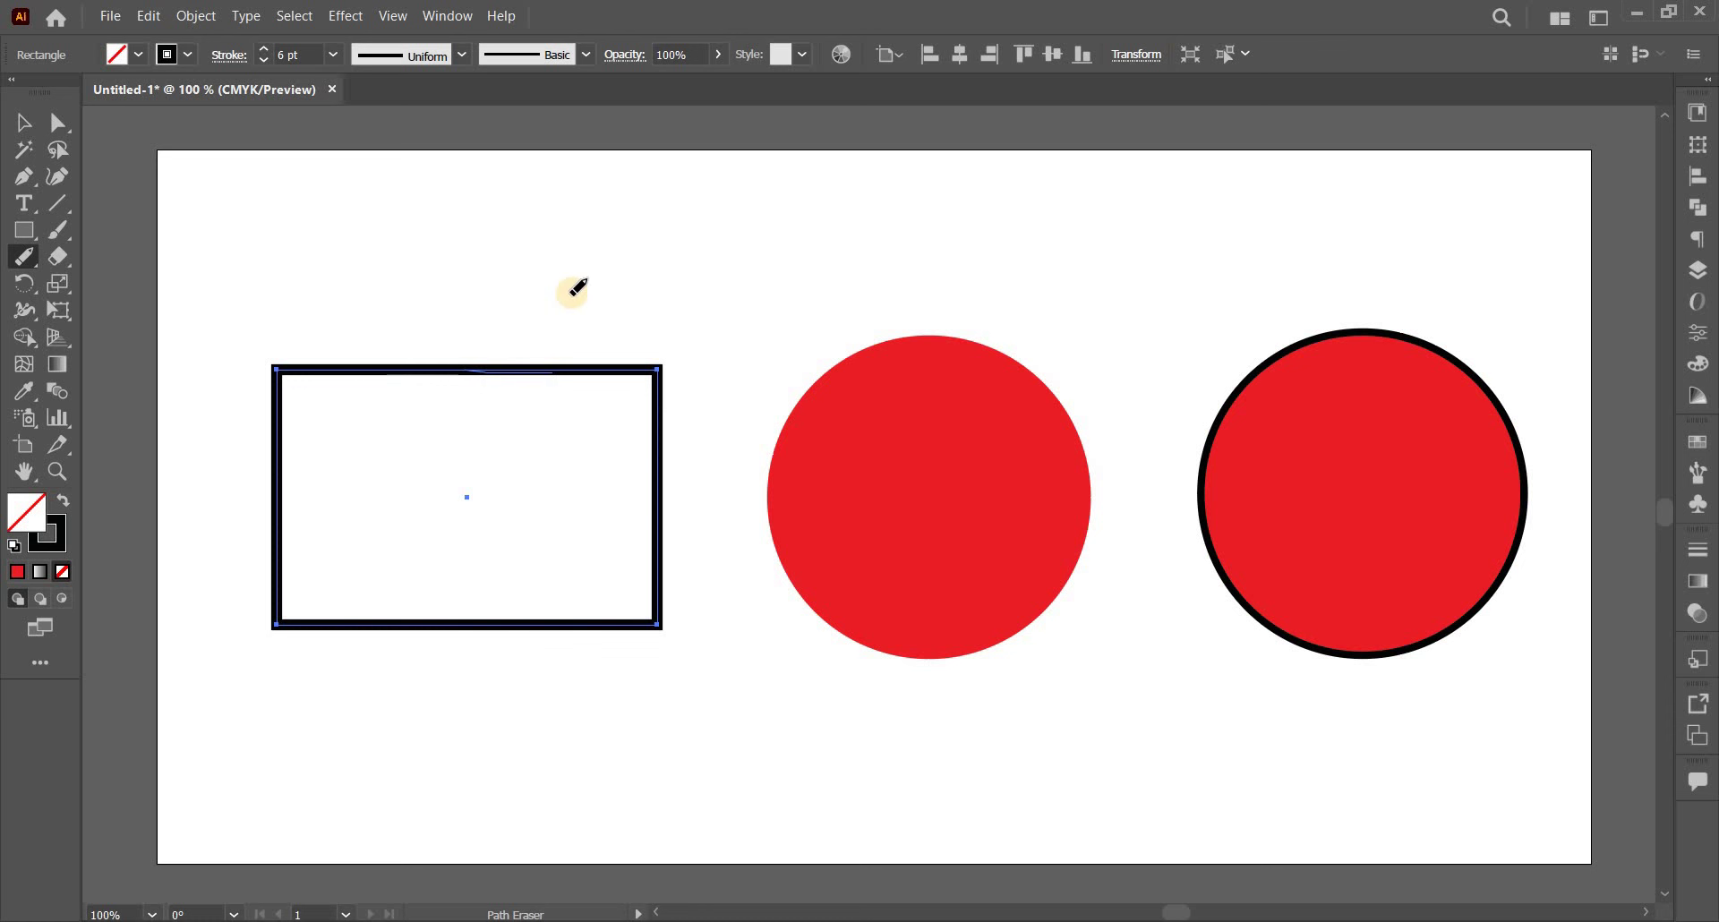
{"action": "left_click_drag", "start_coordinate": [552, 368], "coordinate": [572, 293]}
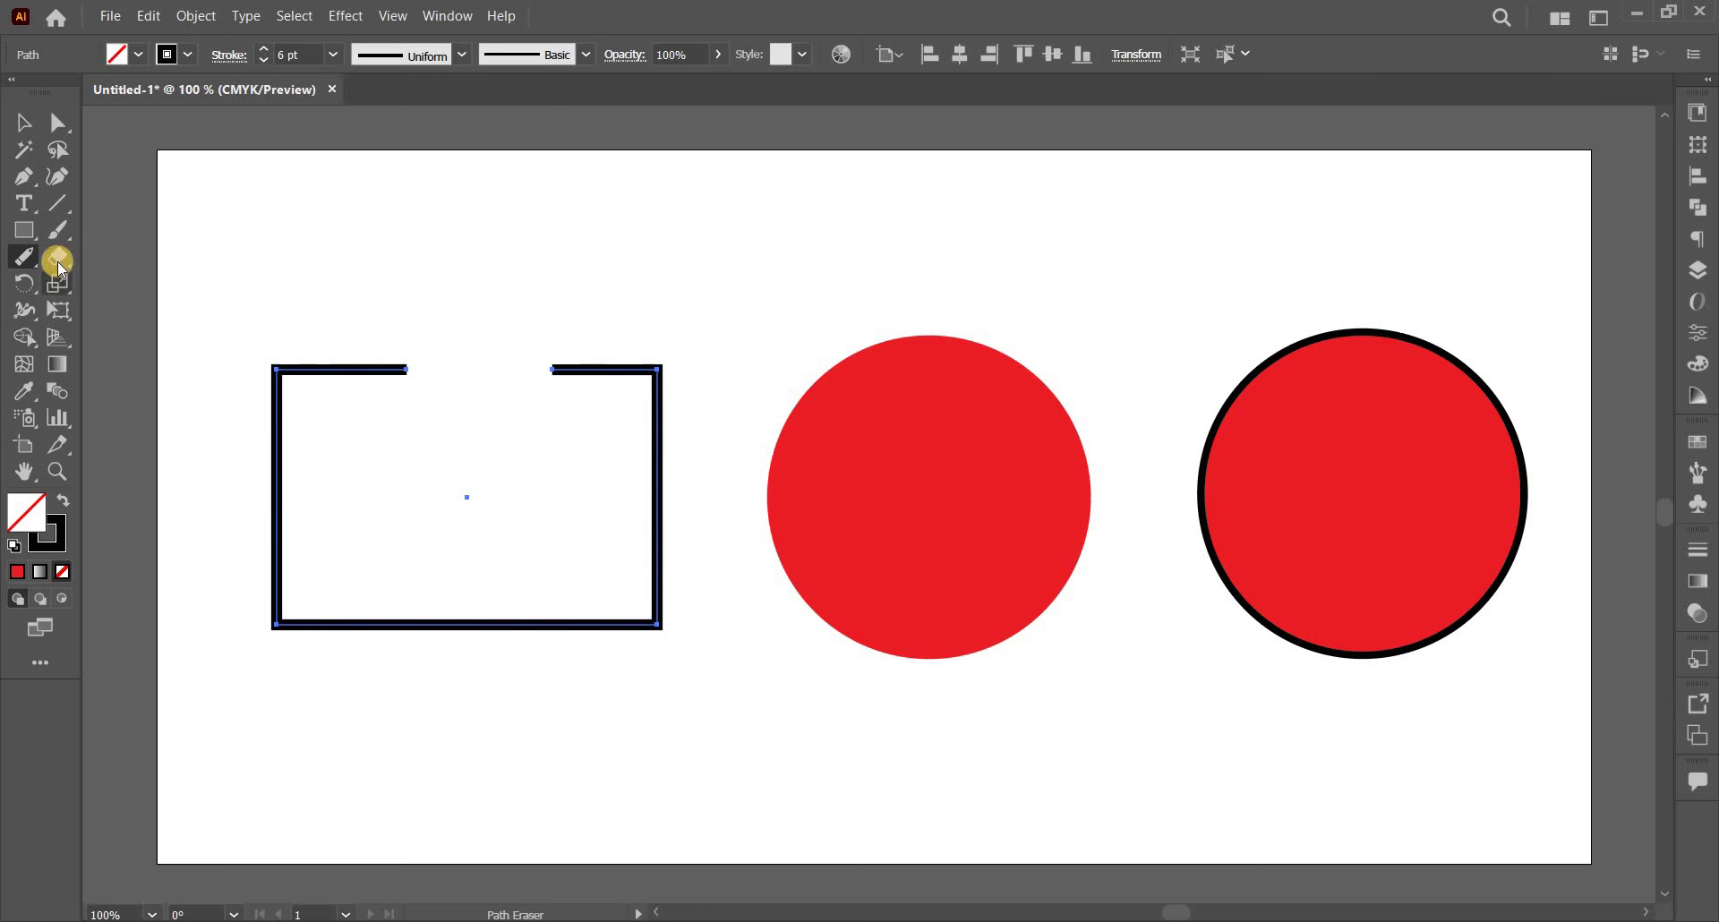
{"action": "left_click_drag", "start_coordinate": [57, 258], "coordinate": [137, 257]}
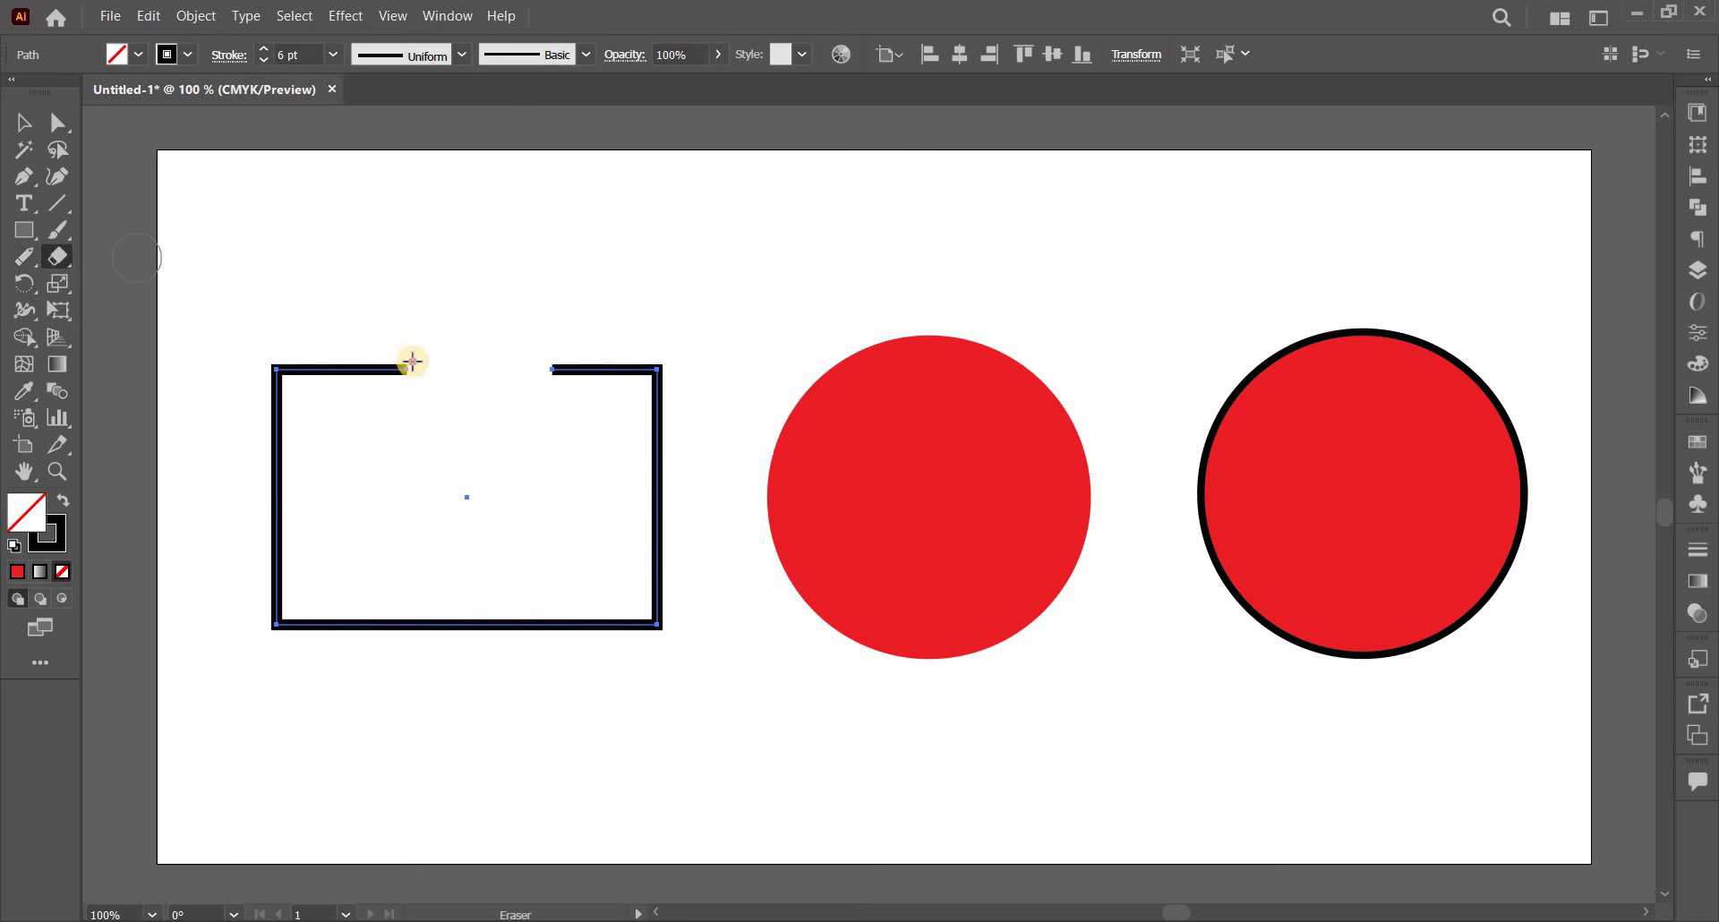
{"action": "left_click_drag", "start_coordinate": [411, 361], "coordinate": [366, 369]}
{"action": "mouse_move", "coordinate": [483, 379]}
{"action": "left_mouse_down"}
{"action": "mouse_move", "coordinate": [288, 358]}
{"action": "mouse_move", "coordinate": [281, 545]}
{"action": "left_mouse_up"}
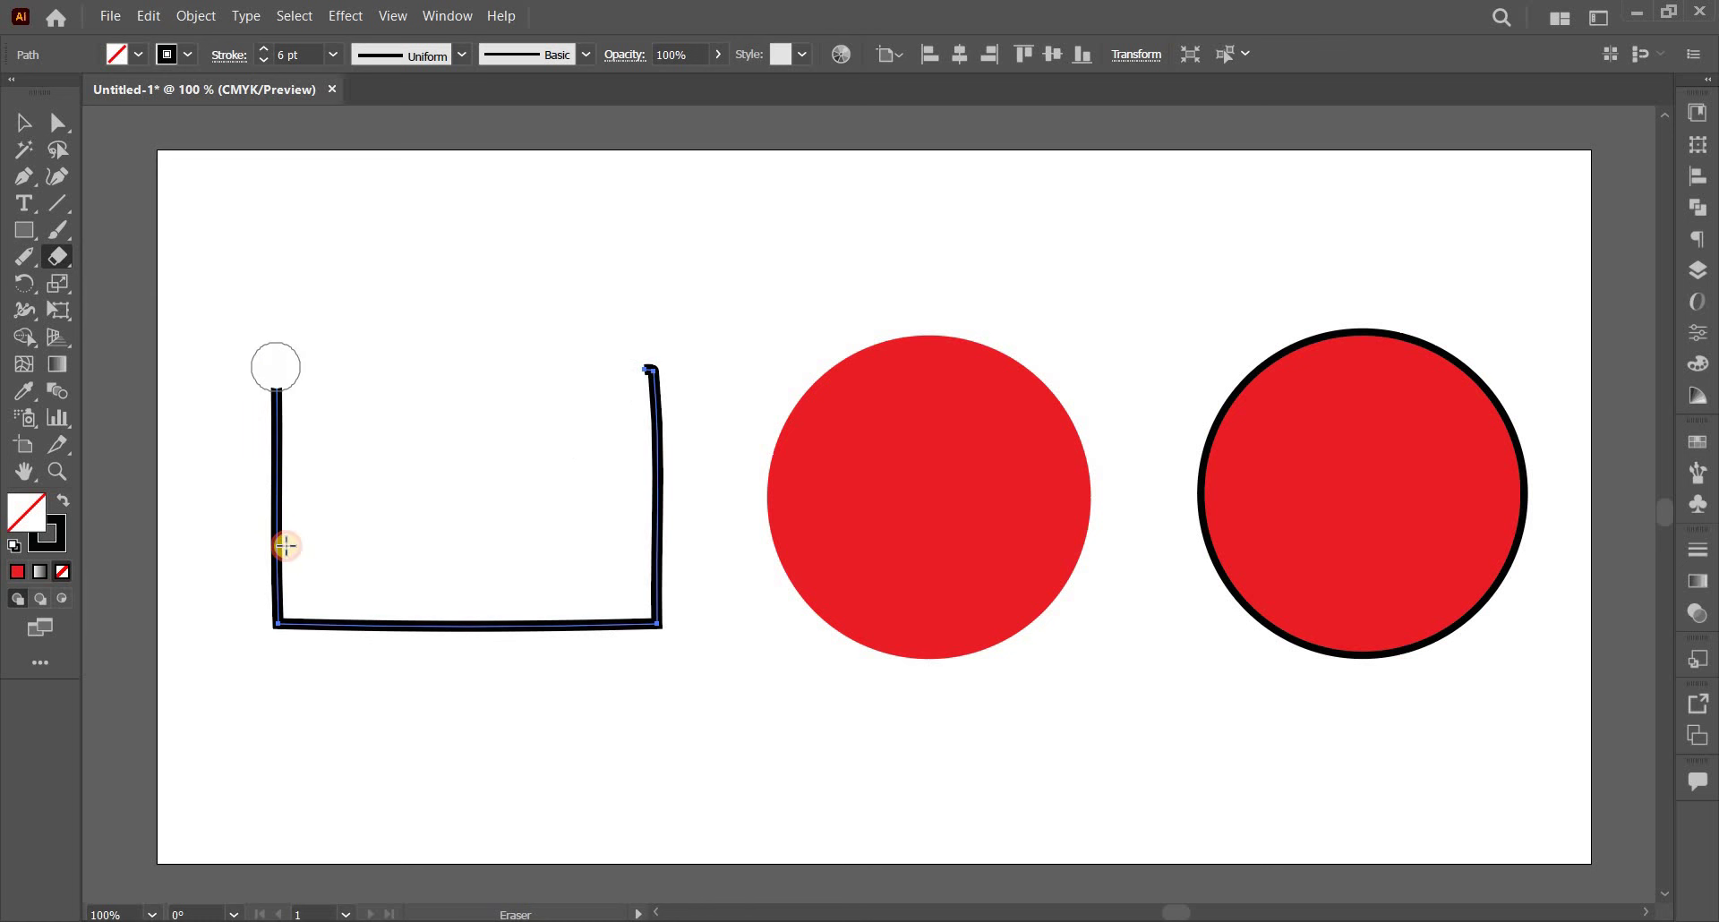
{"action": "left_click_drag", "start_coordinate": [648, 367], "coordinate": [653, 560]}
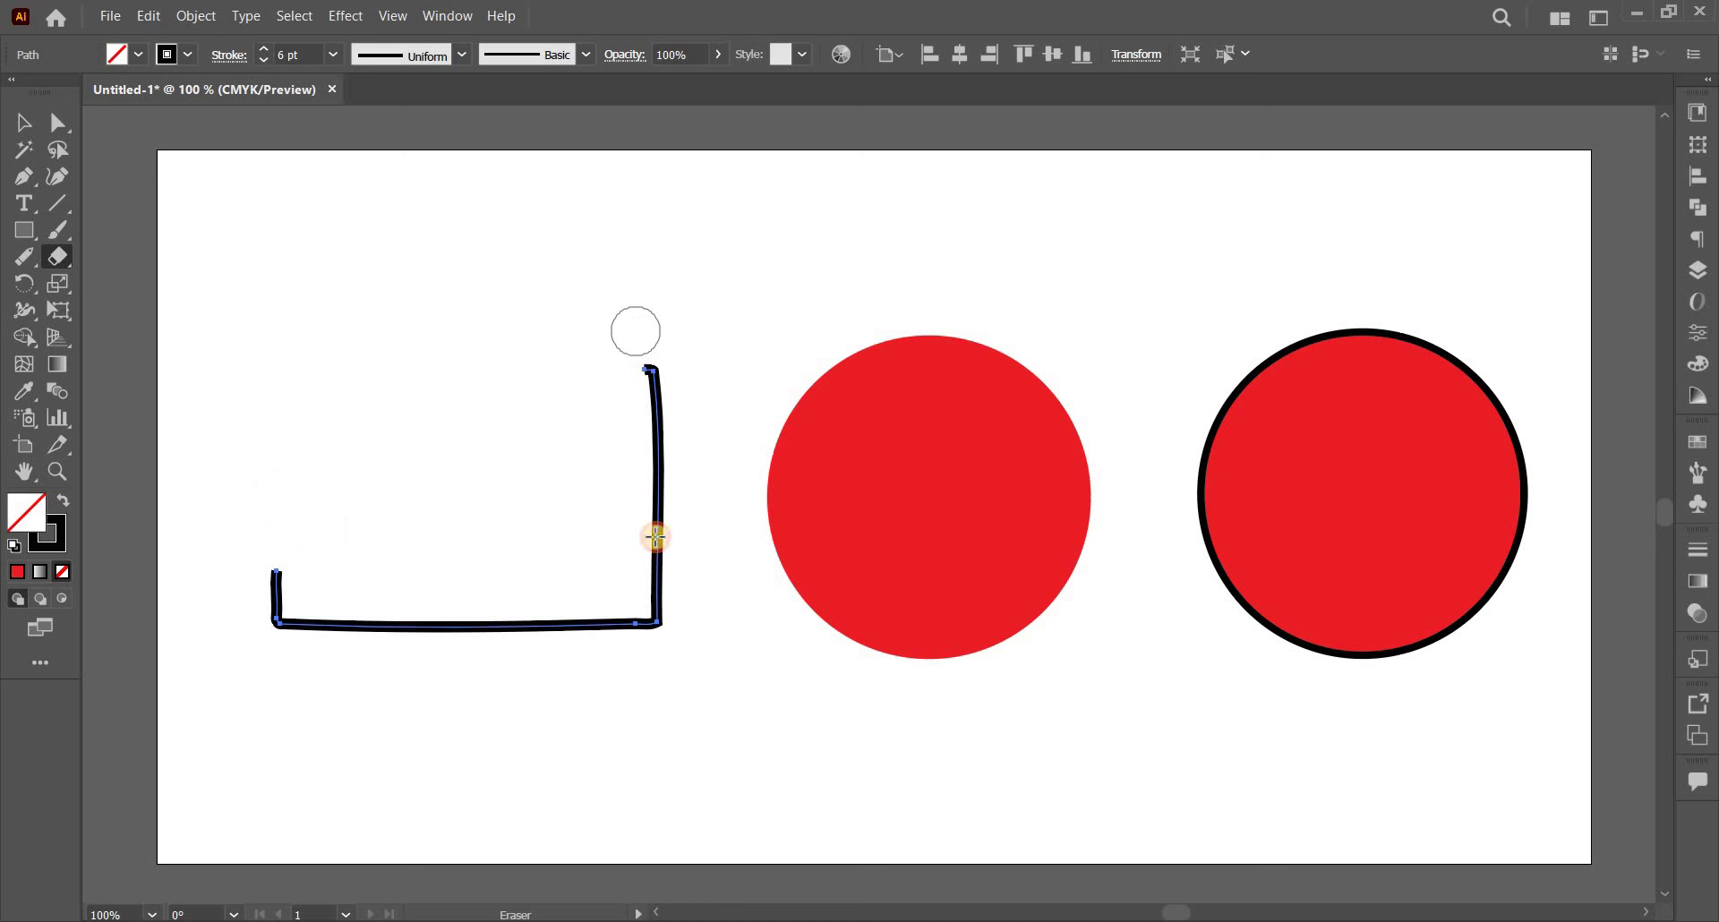
{"action": "left_click", "coordinate": [24, 122]}
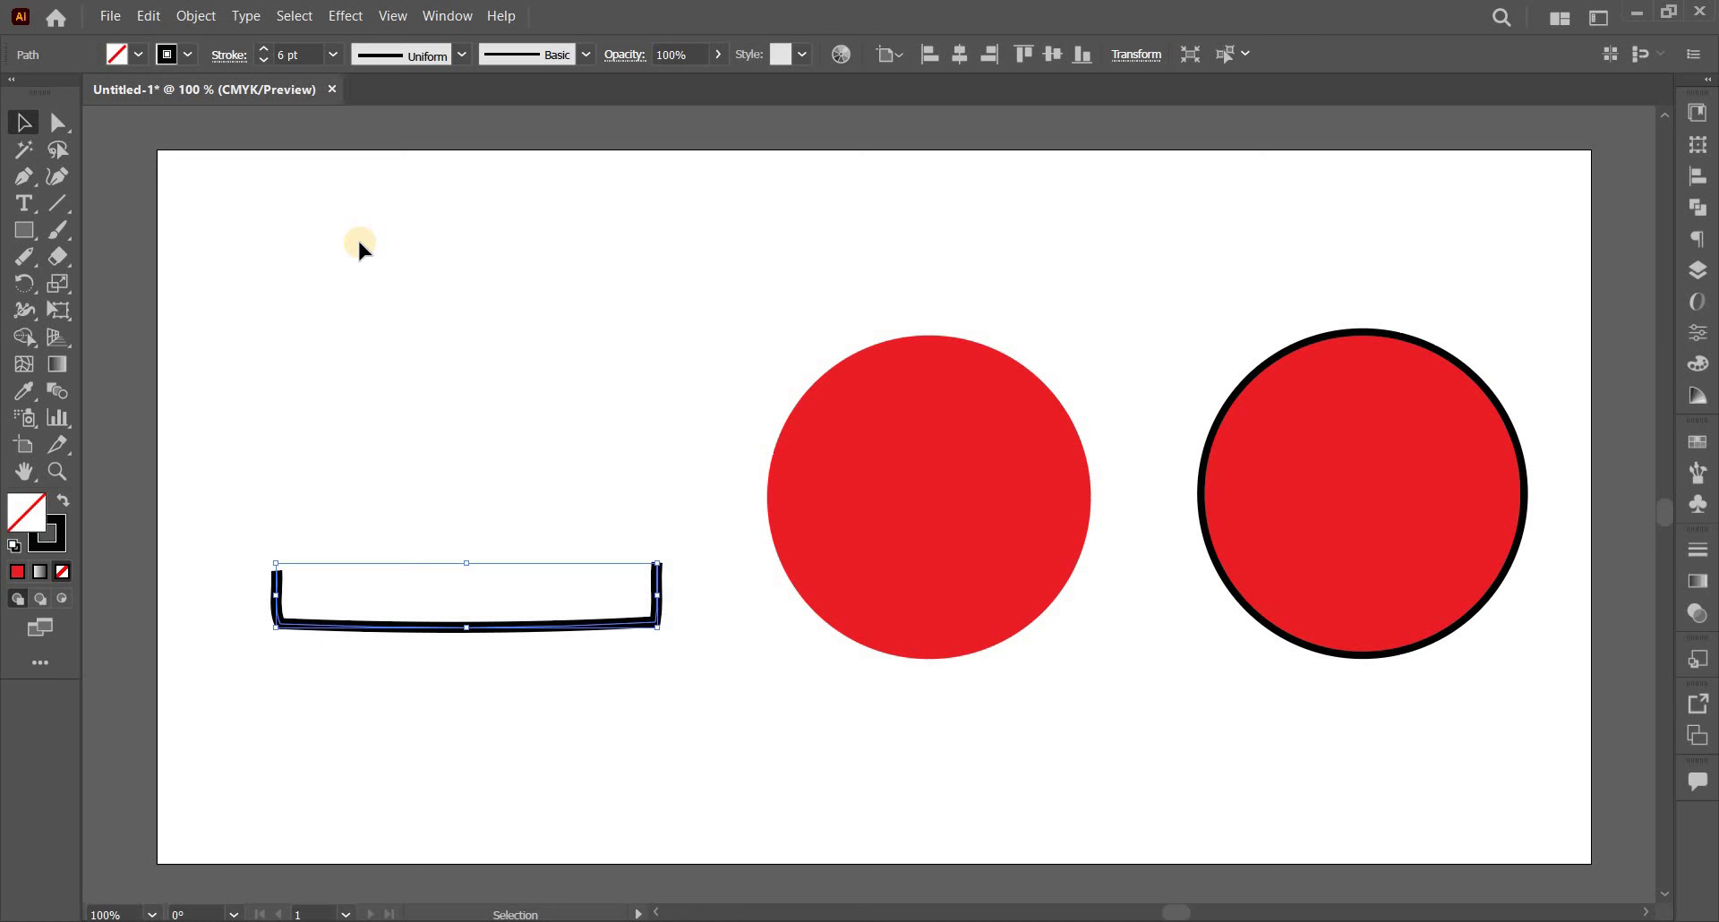
Restore the rectangle and try vertical eraser slots through the middle red circle.
{"action": "key", "text": "ctrl+z"}
{"action": "key", "text": "ctrl+z"}
{"action": "key", "text": "ctrl+z"}
{"action": "left_click", "coordinate": [932, 442]}
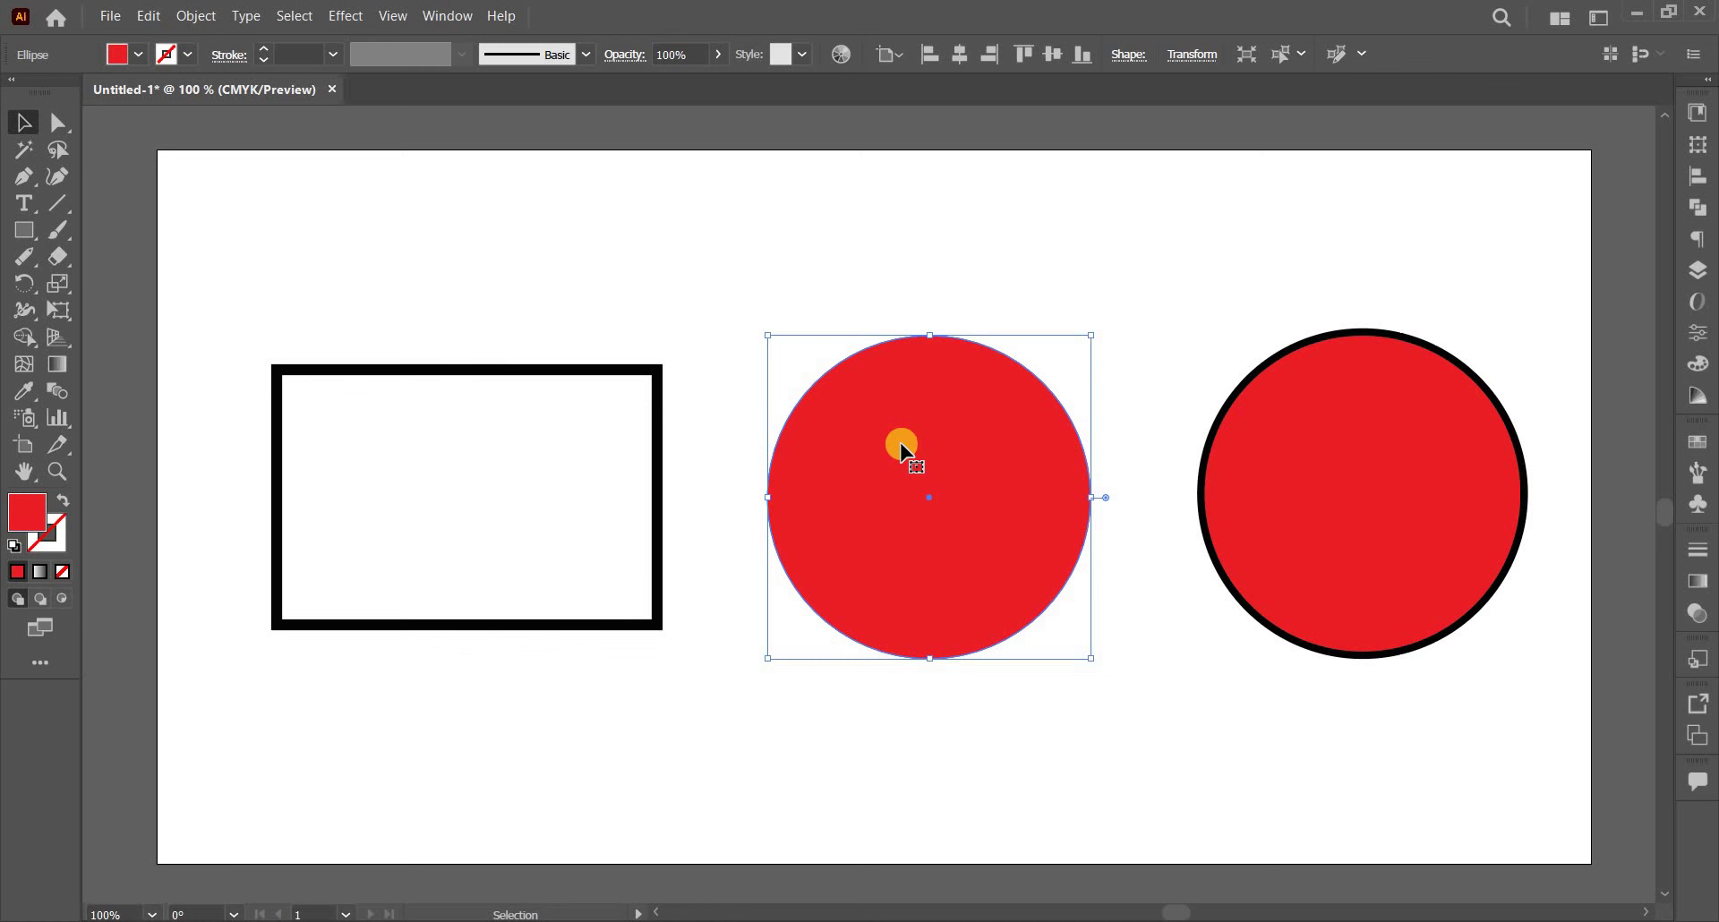
{"action": "left_click", "coordinate": [58, 257]}
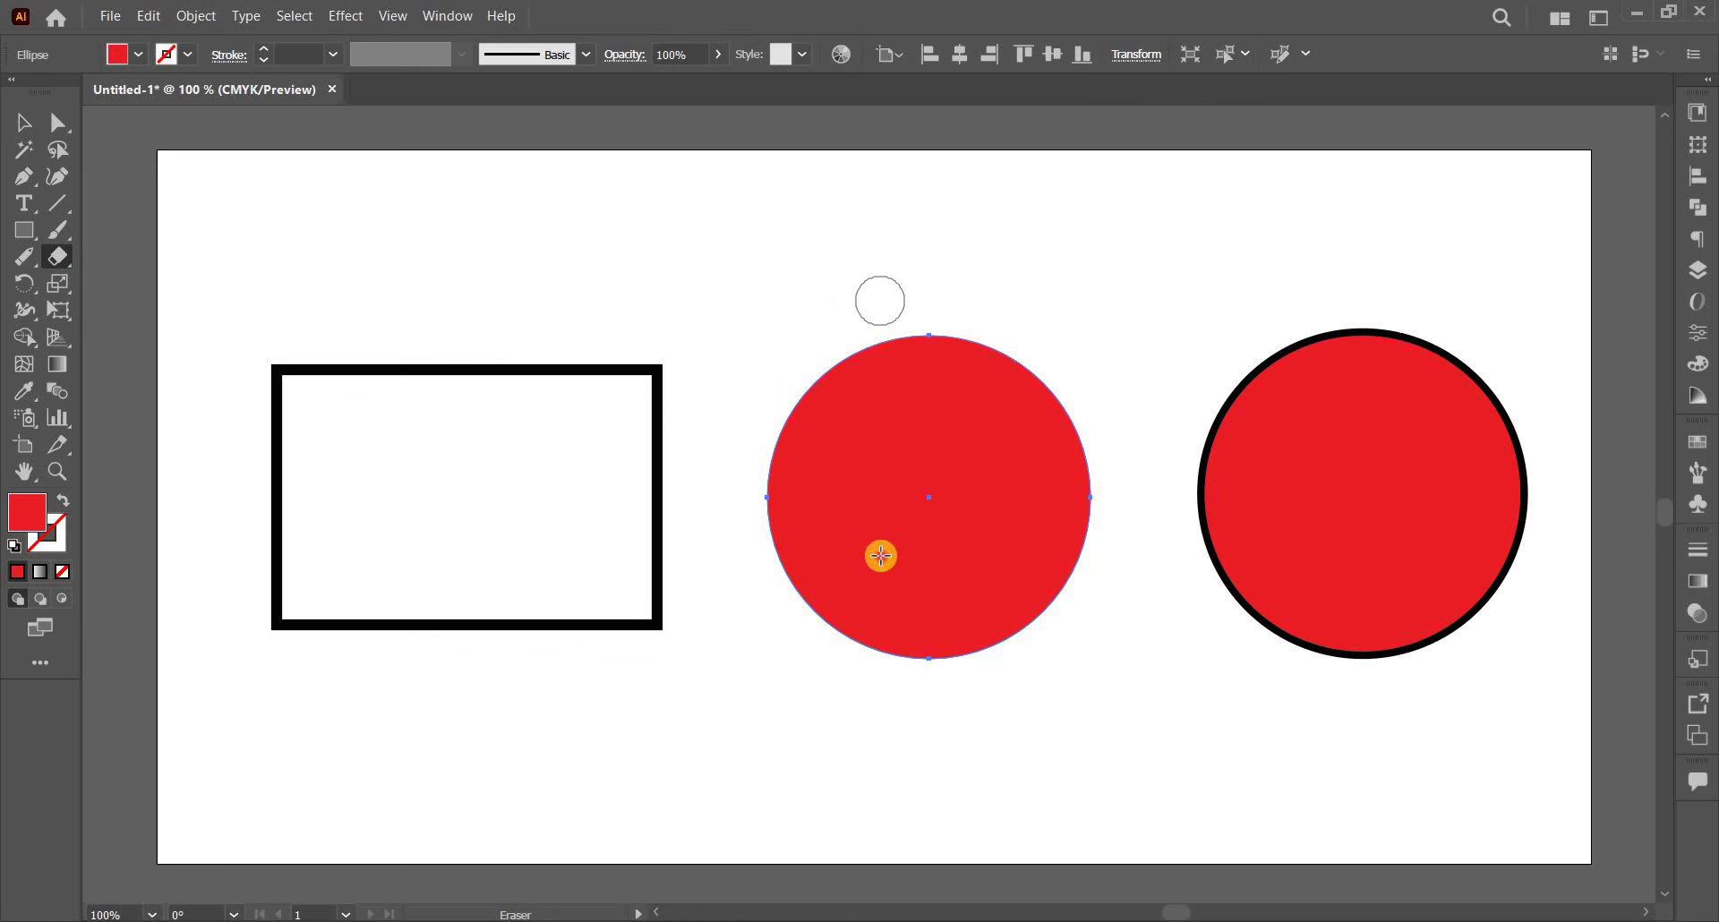
{"action": "left_click_drag", "start_coordinate": [880, 300], "coordinate": [881, 556]}
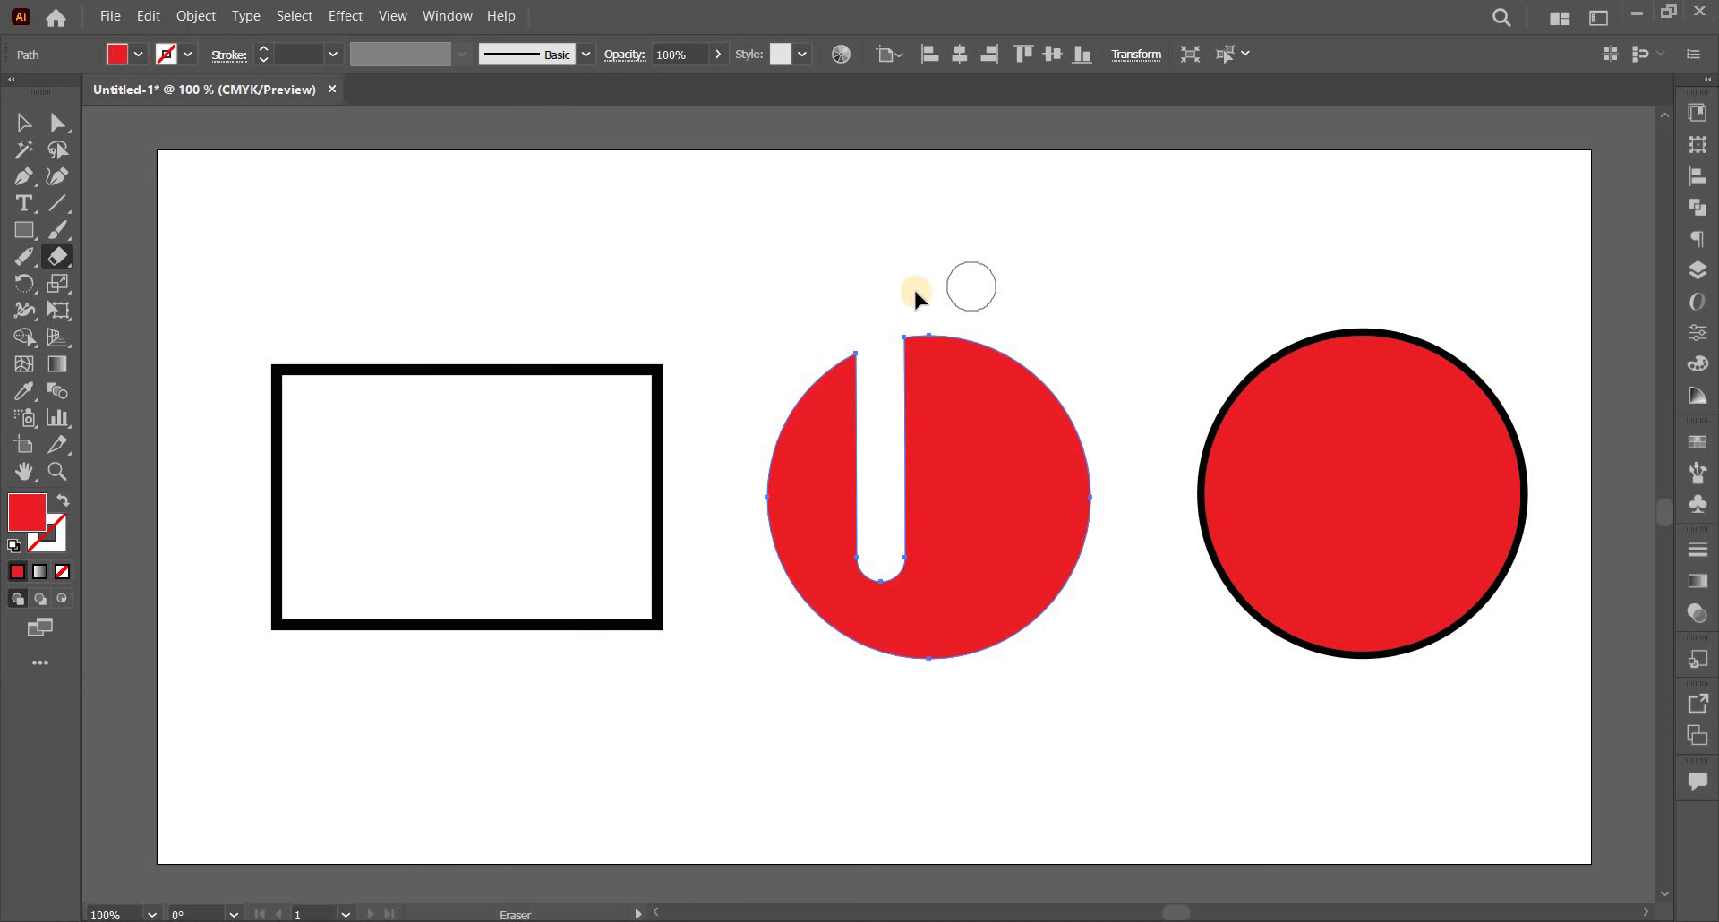
{"action": "key", "text": "ctrl+z"}
{"action": "left_click_drag", "start_coordinate": [884, 296], "coordinate": [872, 730]}
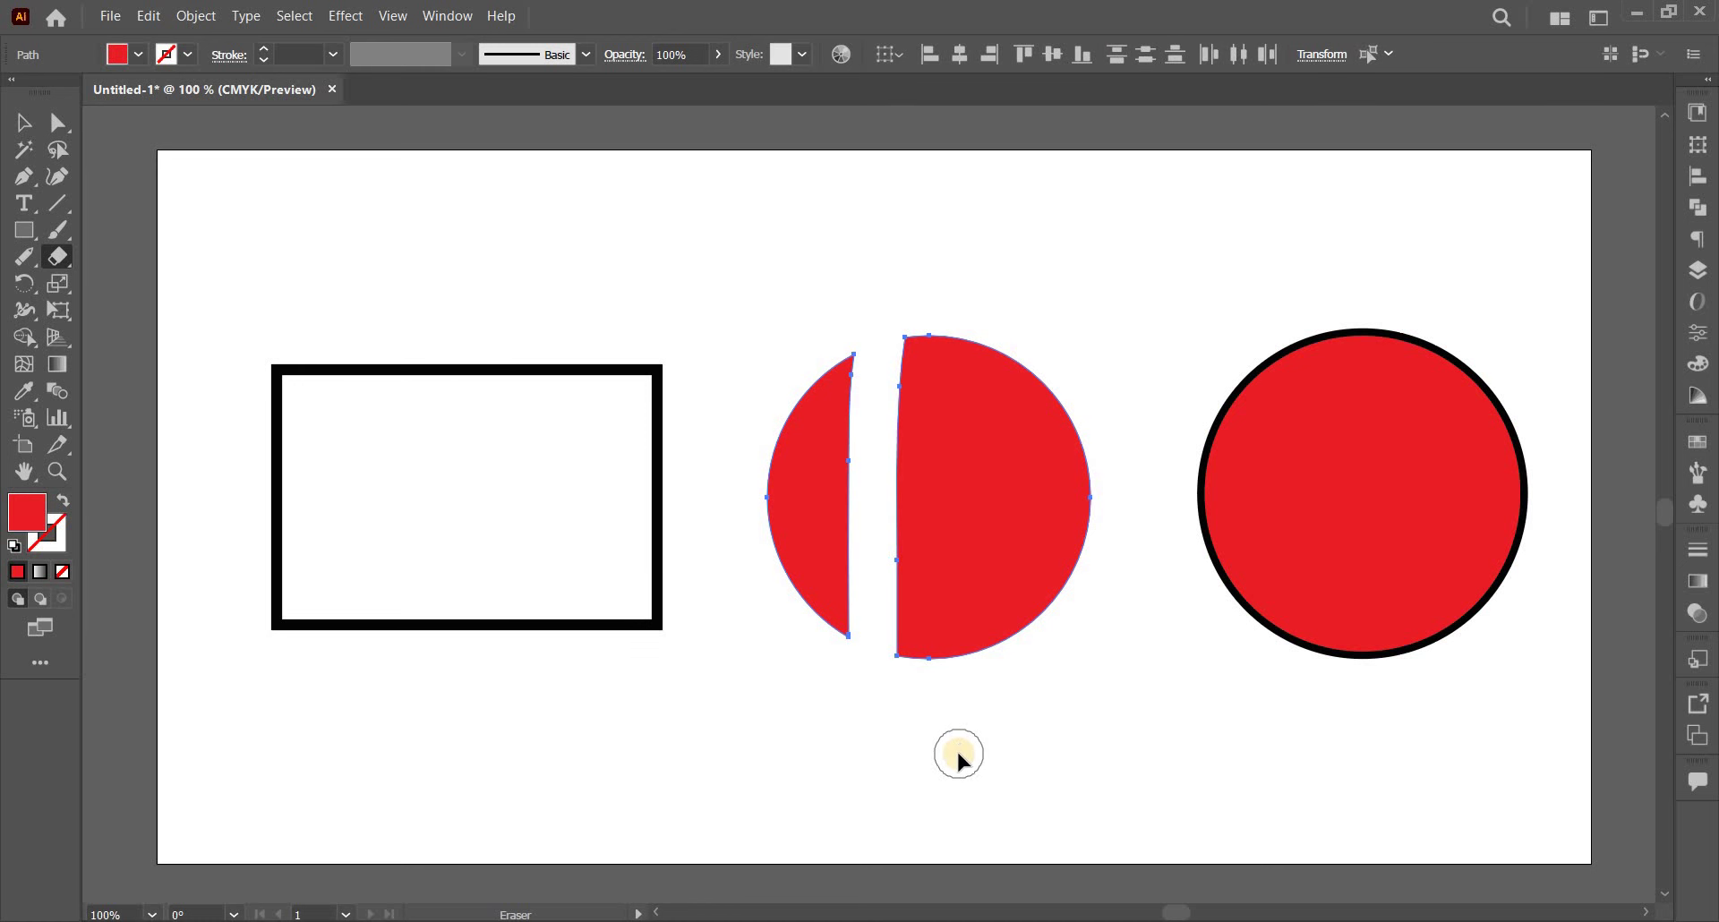
Erase an S-shaped wavy channel across the middle circle, then select the right circle.
{"action": "key", "text": "ctrl+z"}
{"action": "mouse_move", "coordinate": [757, 494]}
{"action": "left_mouse_down"}
{"action": "mouse_move", "coordinate": [797, 431]}
{"action": "mouse_move", "coordinate": [1075, 560]}
{"action": "left_mouse_up"}
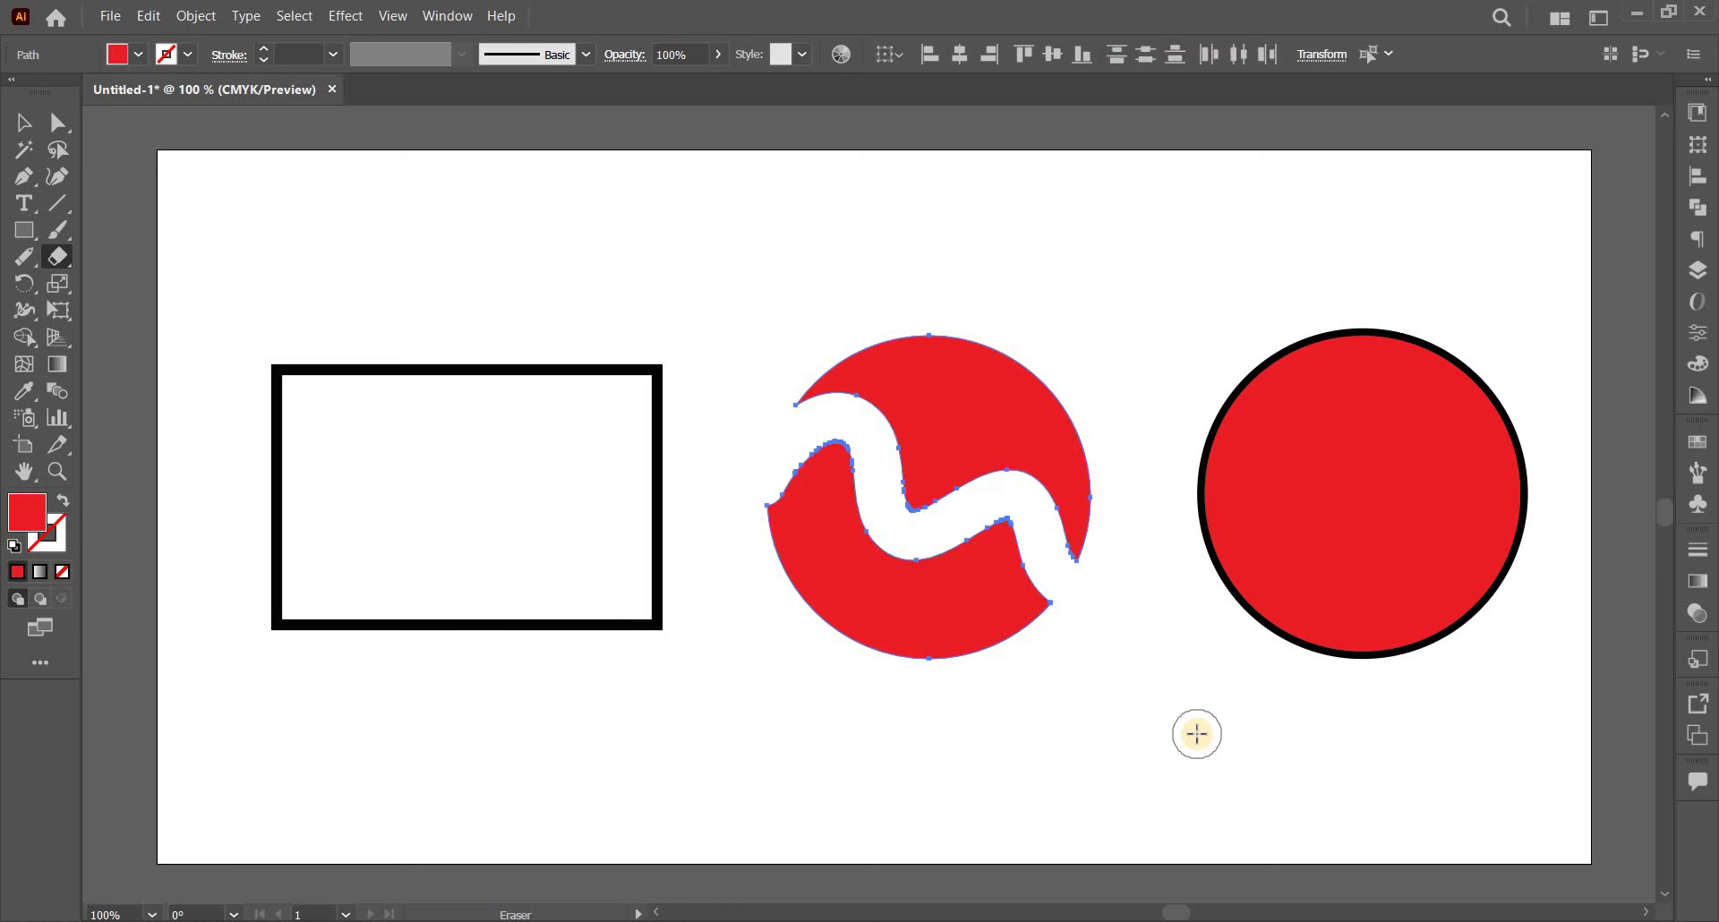
{"action": "key", "text": "ctrl+z"}
{"action": "key", "text": "ctrl+z"}
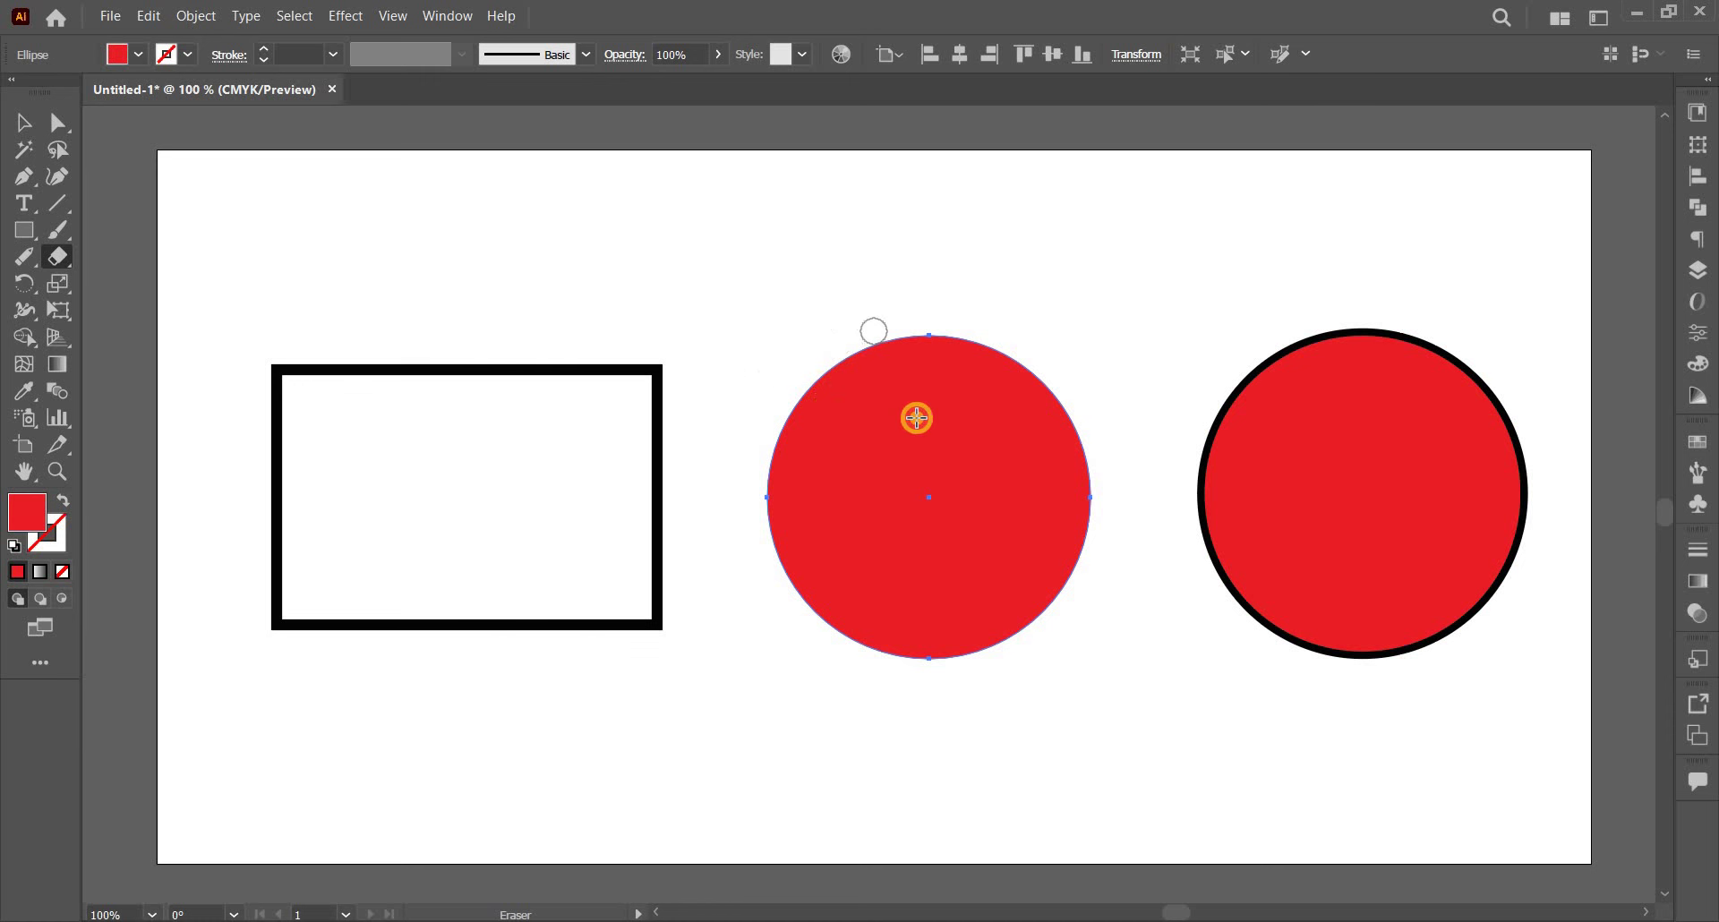
{"action": "left_click_drag", "start_coordinate": [803, 394], "coordinate": [1059, 593]}
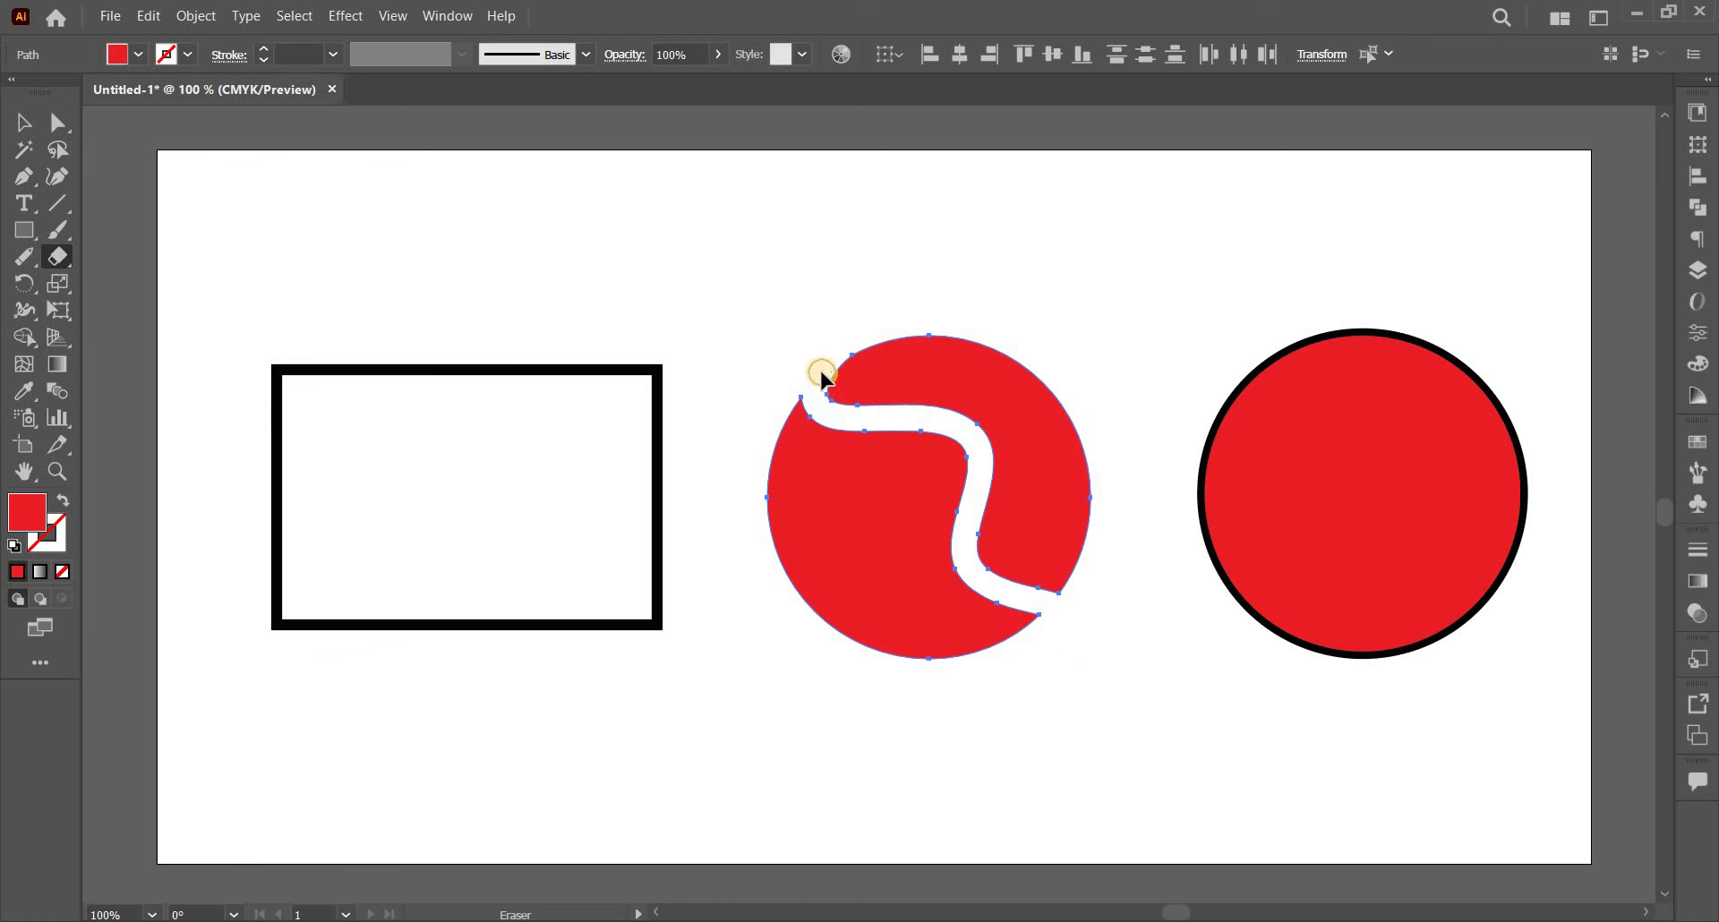
{"action": "key", "text": "v"}
{"action": "left_click", "coordinate": [1403, 450]}
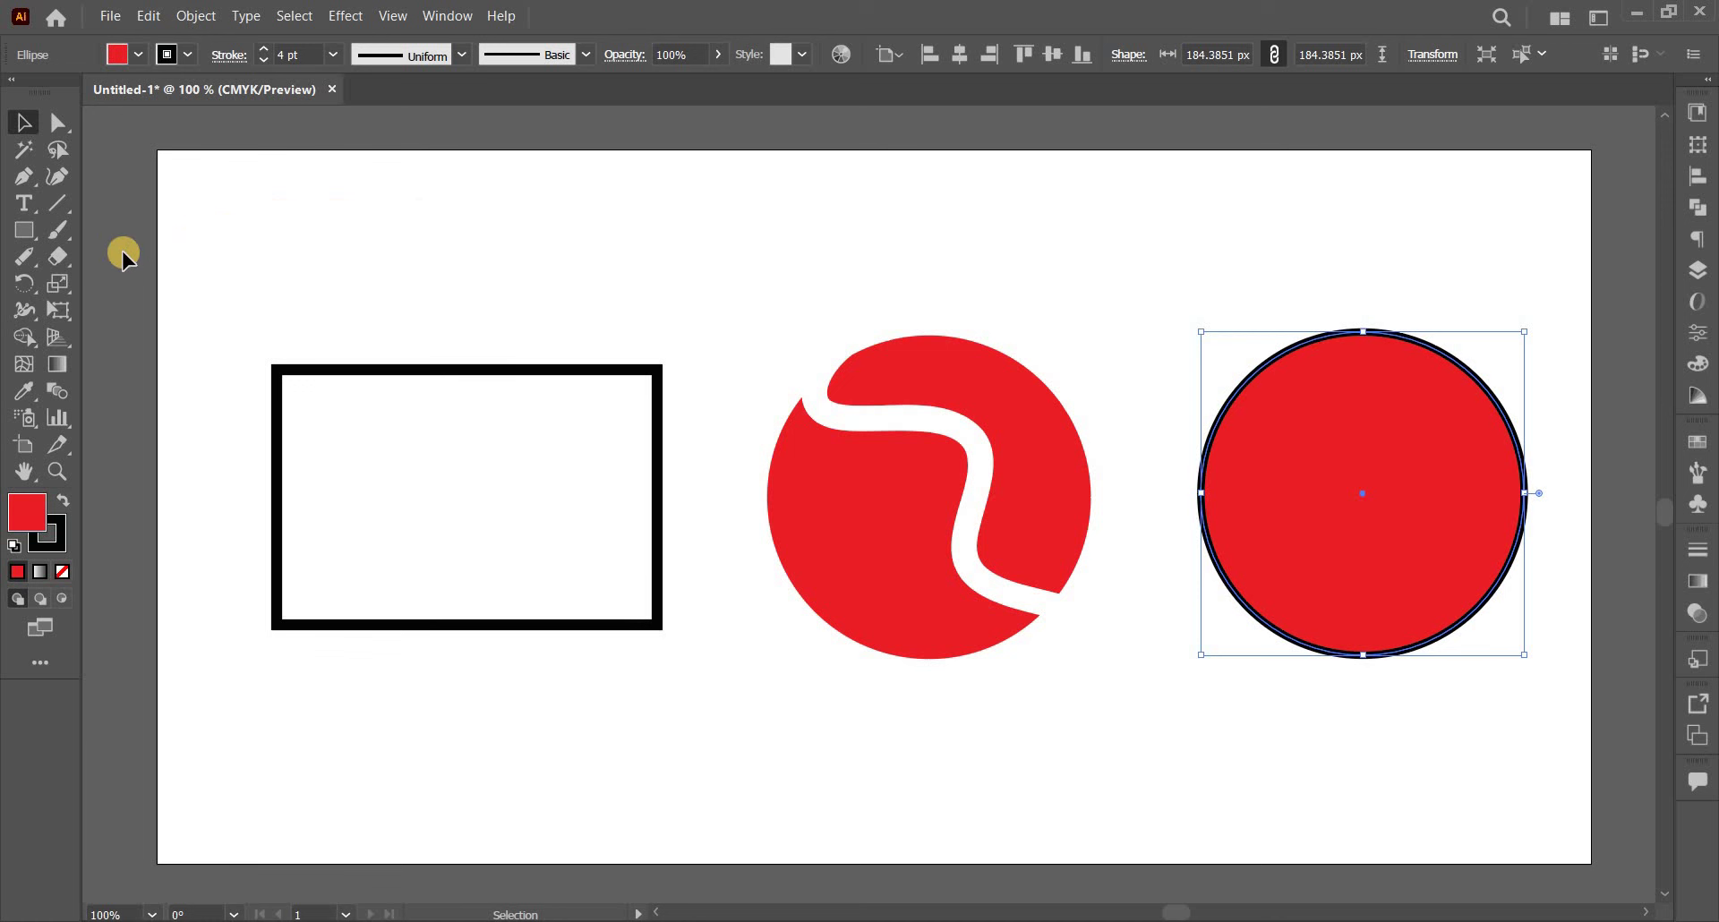
Test-erase an S-channel through the right circle, undo both circle cuts, and show the cutting tools.
{"action": "left_click", "coordinate": [72, 257]}
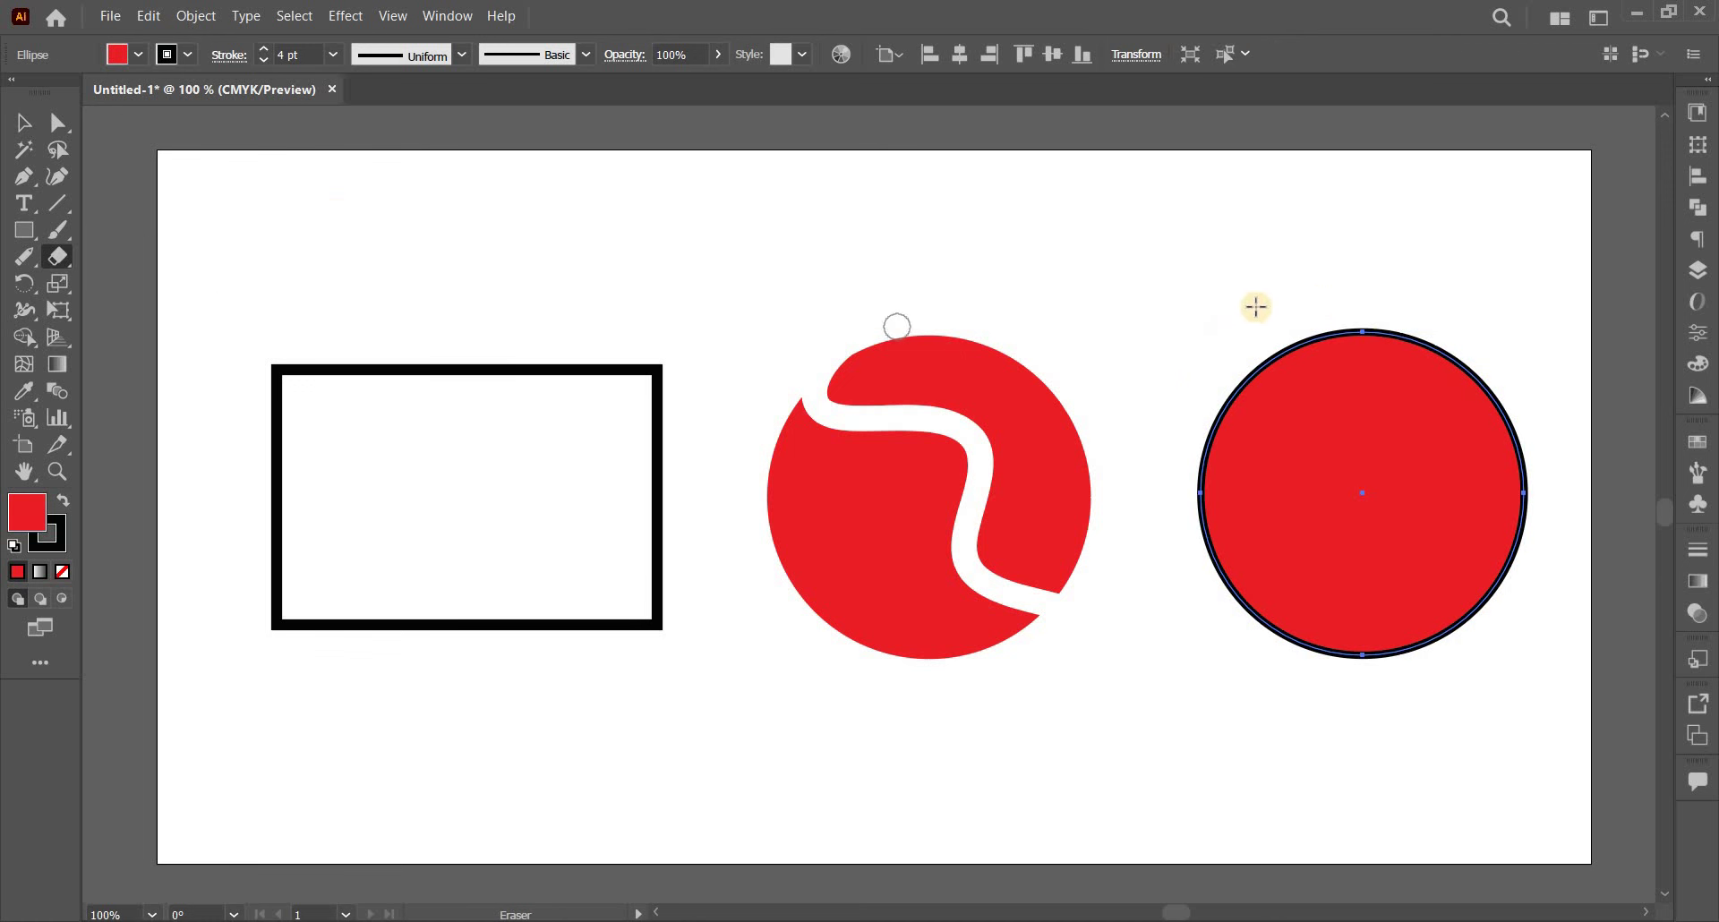
{"action": "mouse_move", "coordinate": [1215, 412]}
{"action": "left_mouse_down"}
{"action": "mouse_move", "coordinate": [1428, 376]}
{"action": "mouse_move", "coordinate": [1475, 617]}
{"action": "mouse_move", "coordinate": [1580, 635]}
{"action": "left_mouse_up"}
{"action": "key", "text": "ctrl+z"}
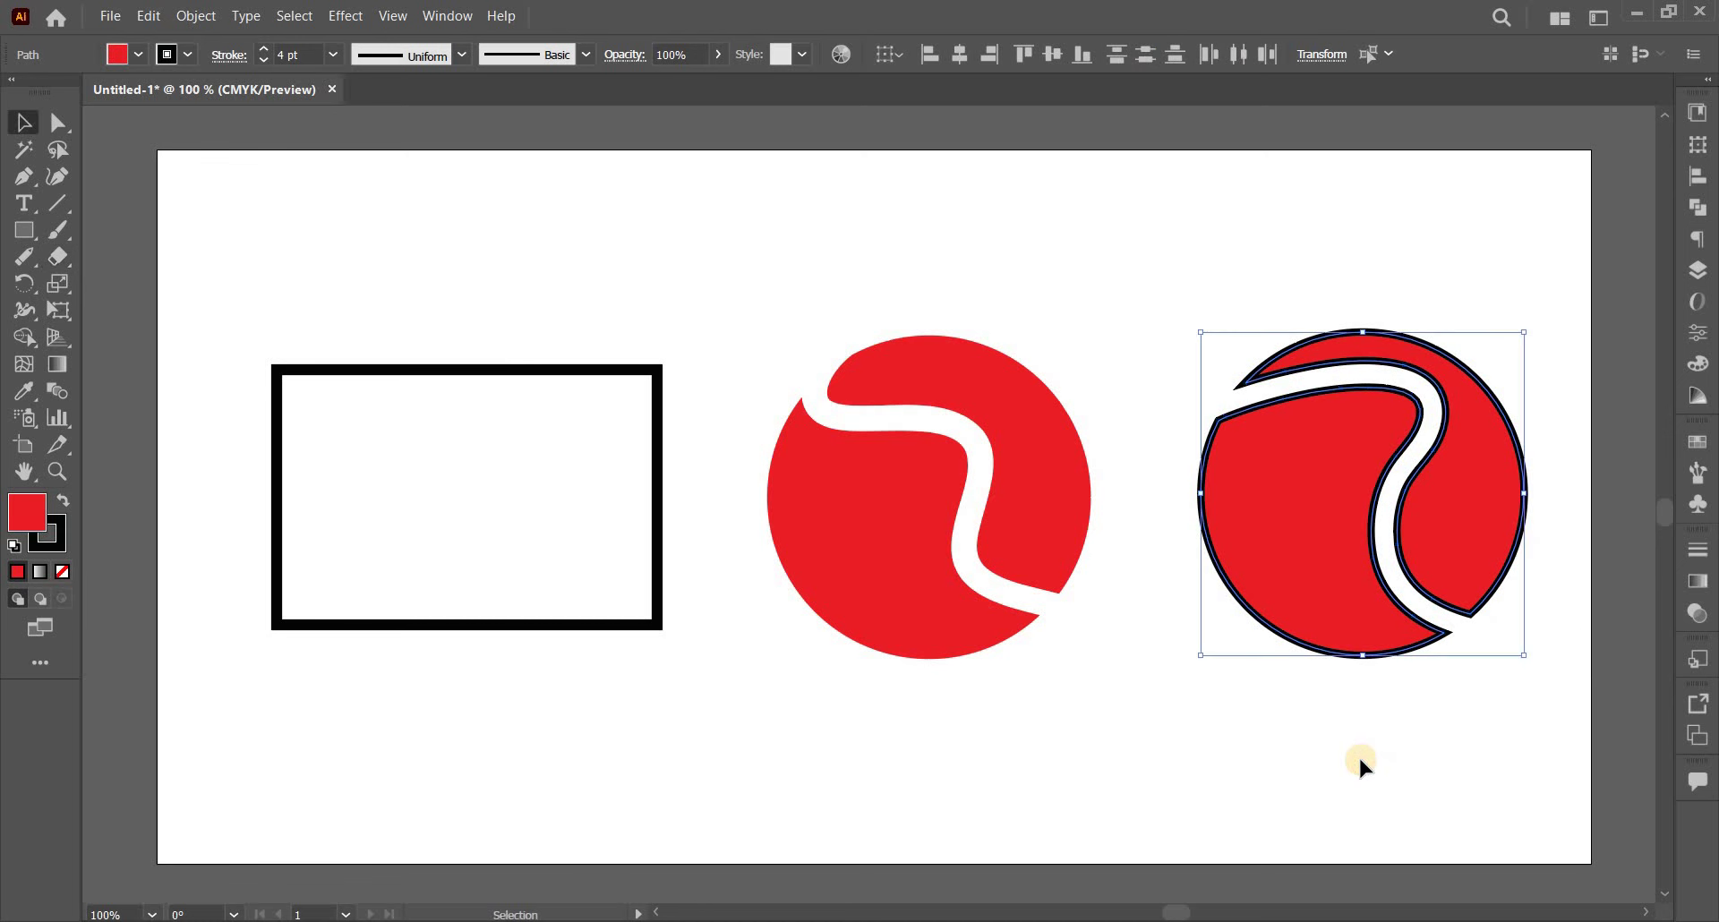
{"action": "key", "text": "ctrl+z"}
{"action": "key", "text": "ctrl+z"}
{"action": "key", "text": "ctrl+z"}
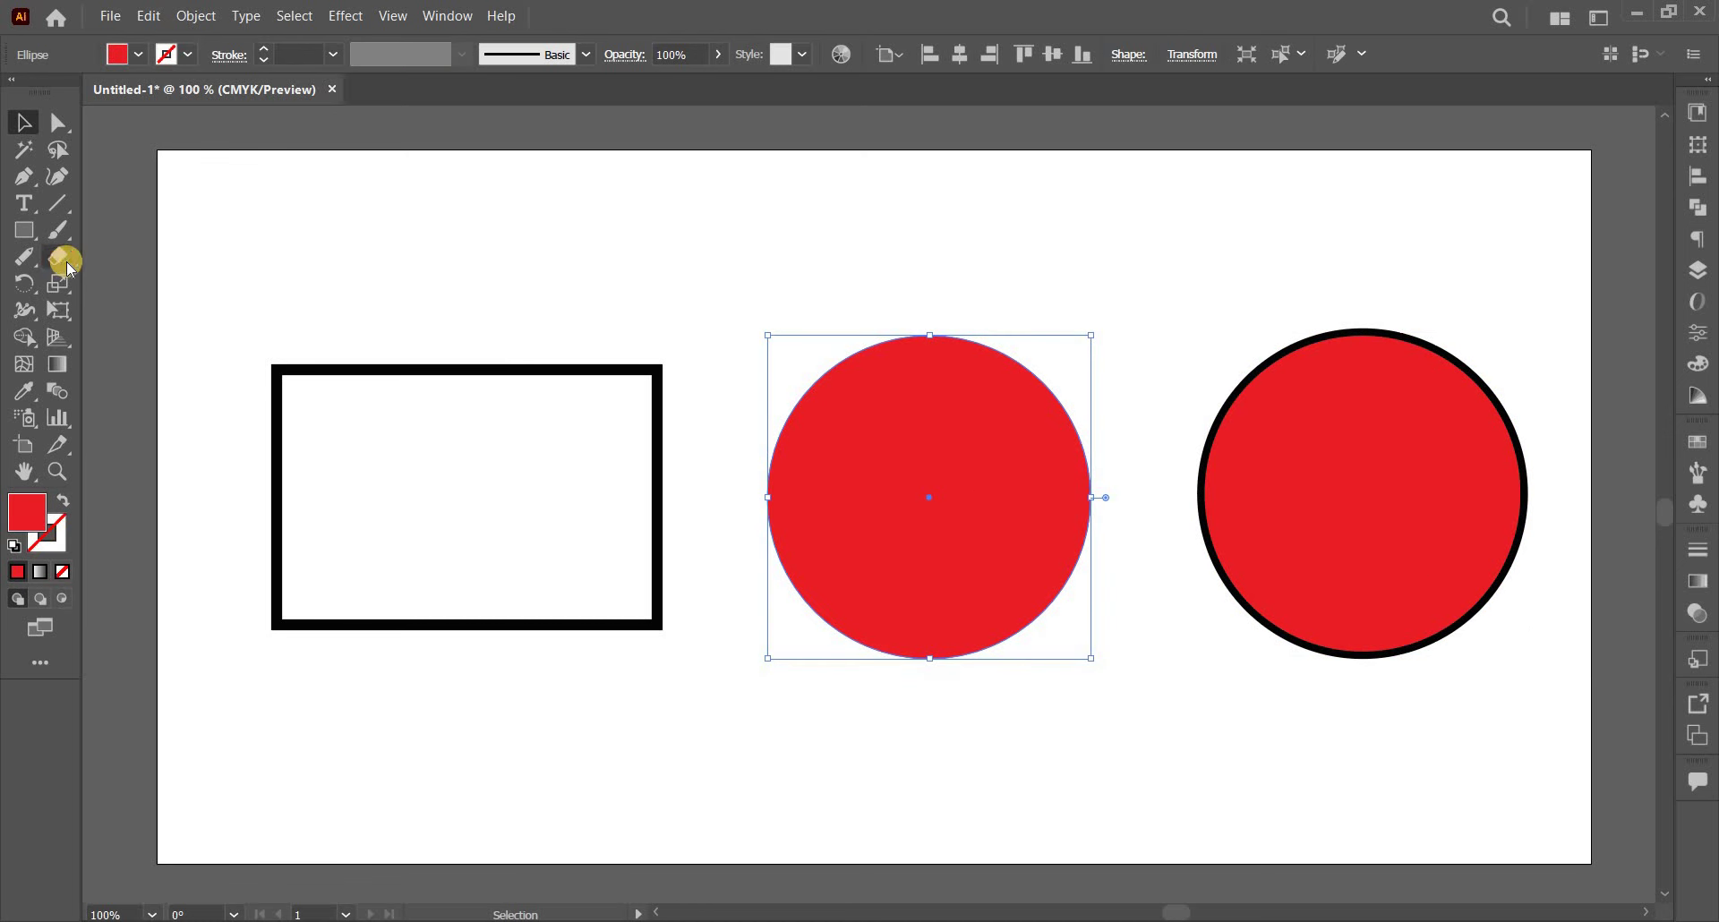
{"action": "left_click_drag", "start_coordinate": [61, 268], "coordinate": [140, 264]}
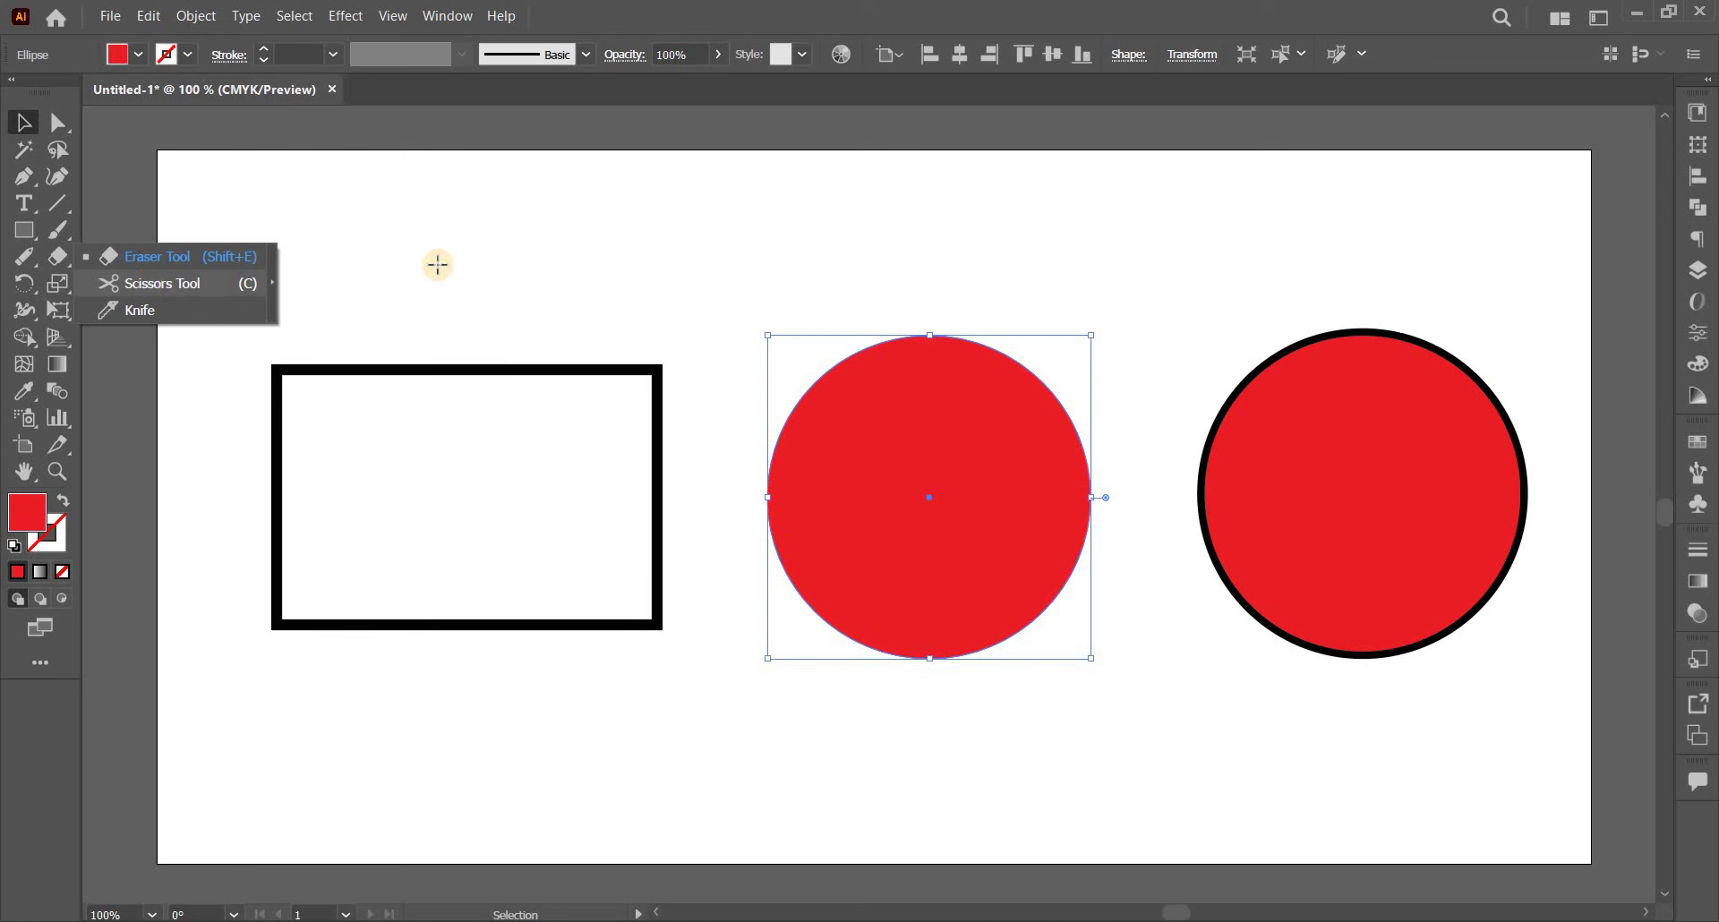
{"action": "key", "text": "c"}
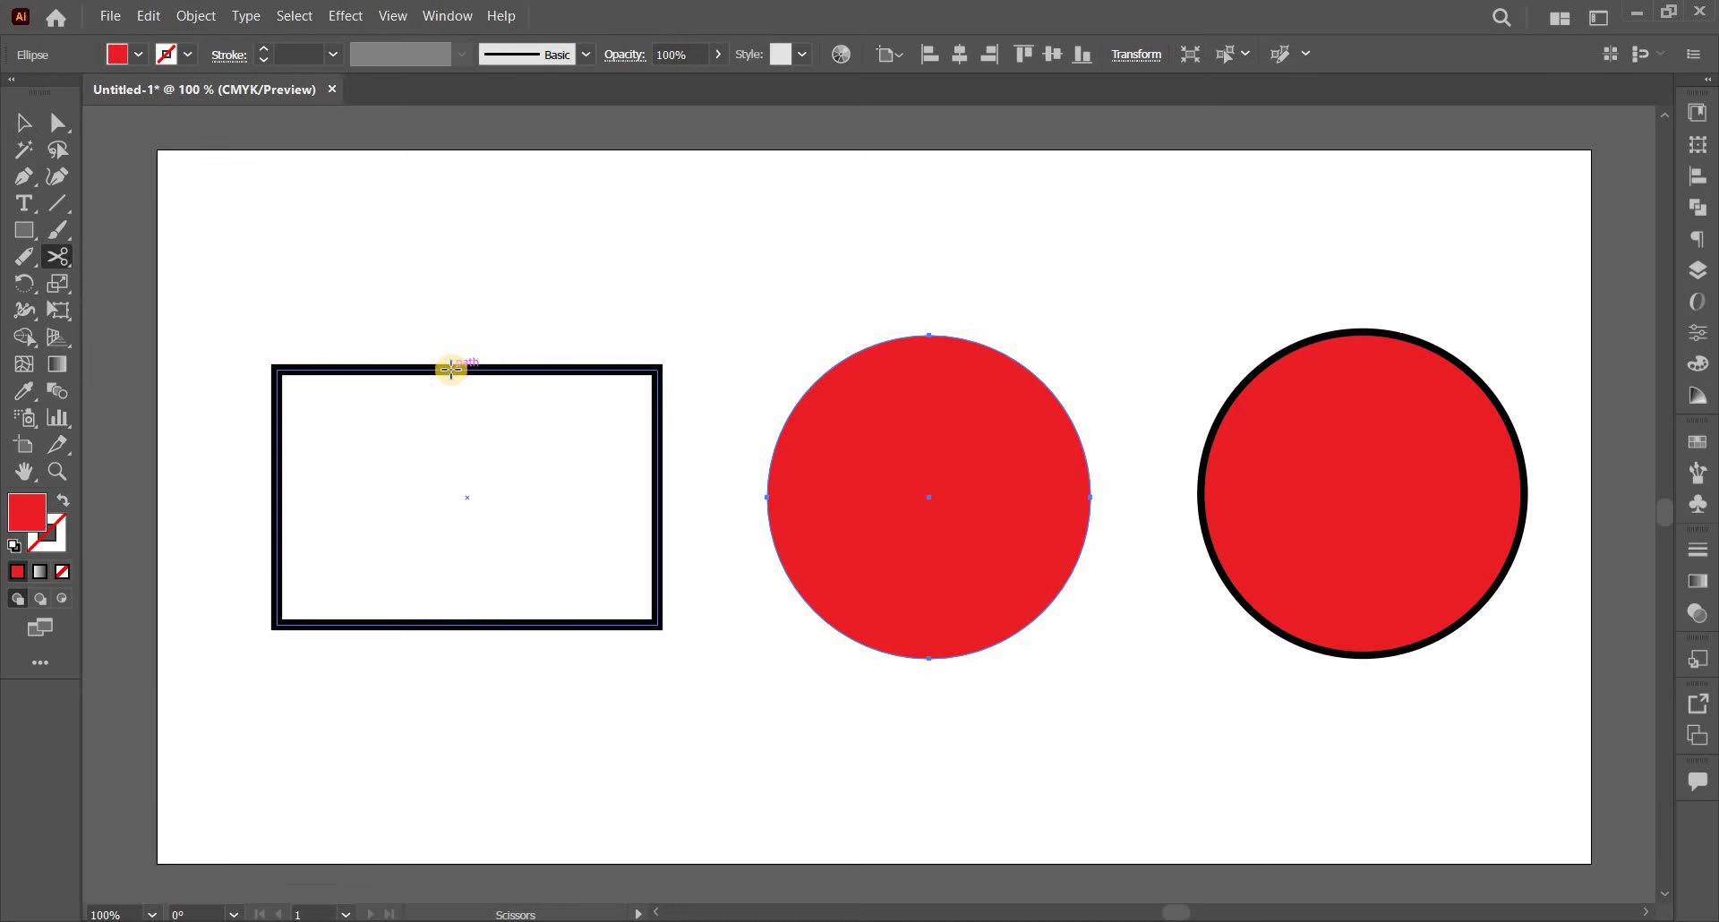
{"action": "left_click", "coordinate": [400, 370]}
{"action": "left_click", "coordinate": [498, 624]}
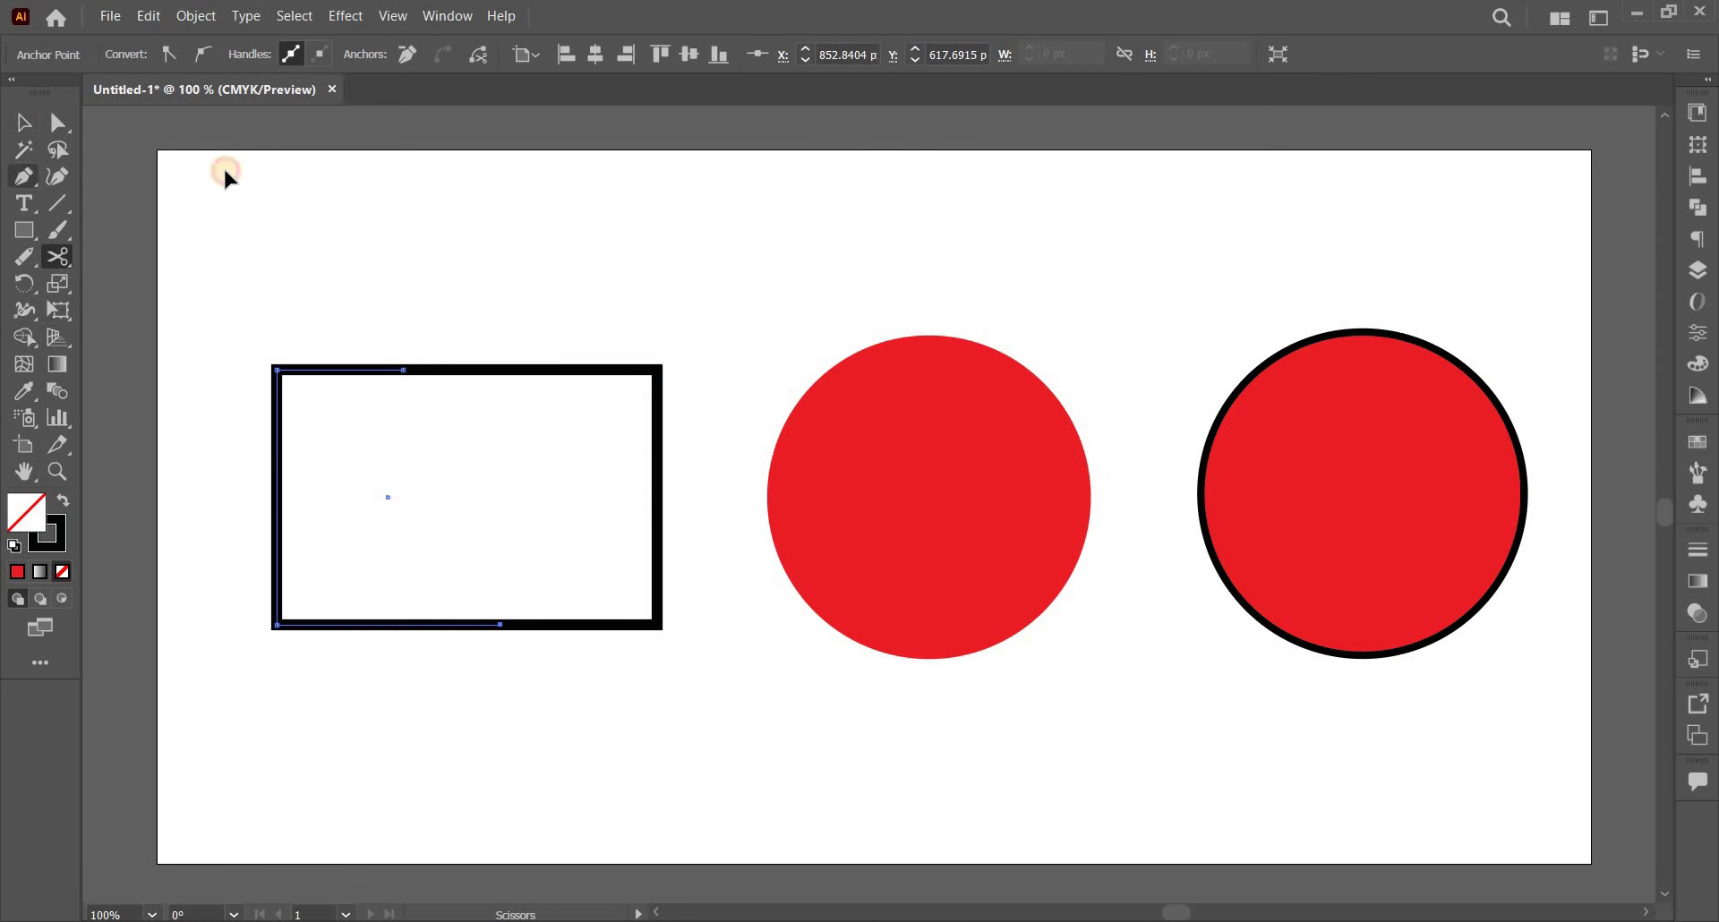
{"action": "key", "text": "v"}
{"action": "left_click", "coordinate": [263, 455]}
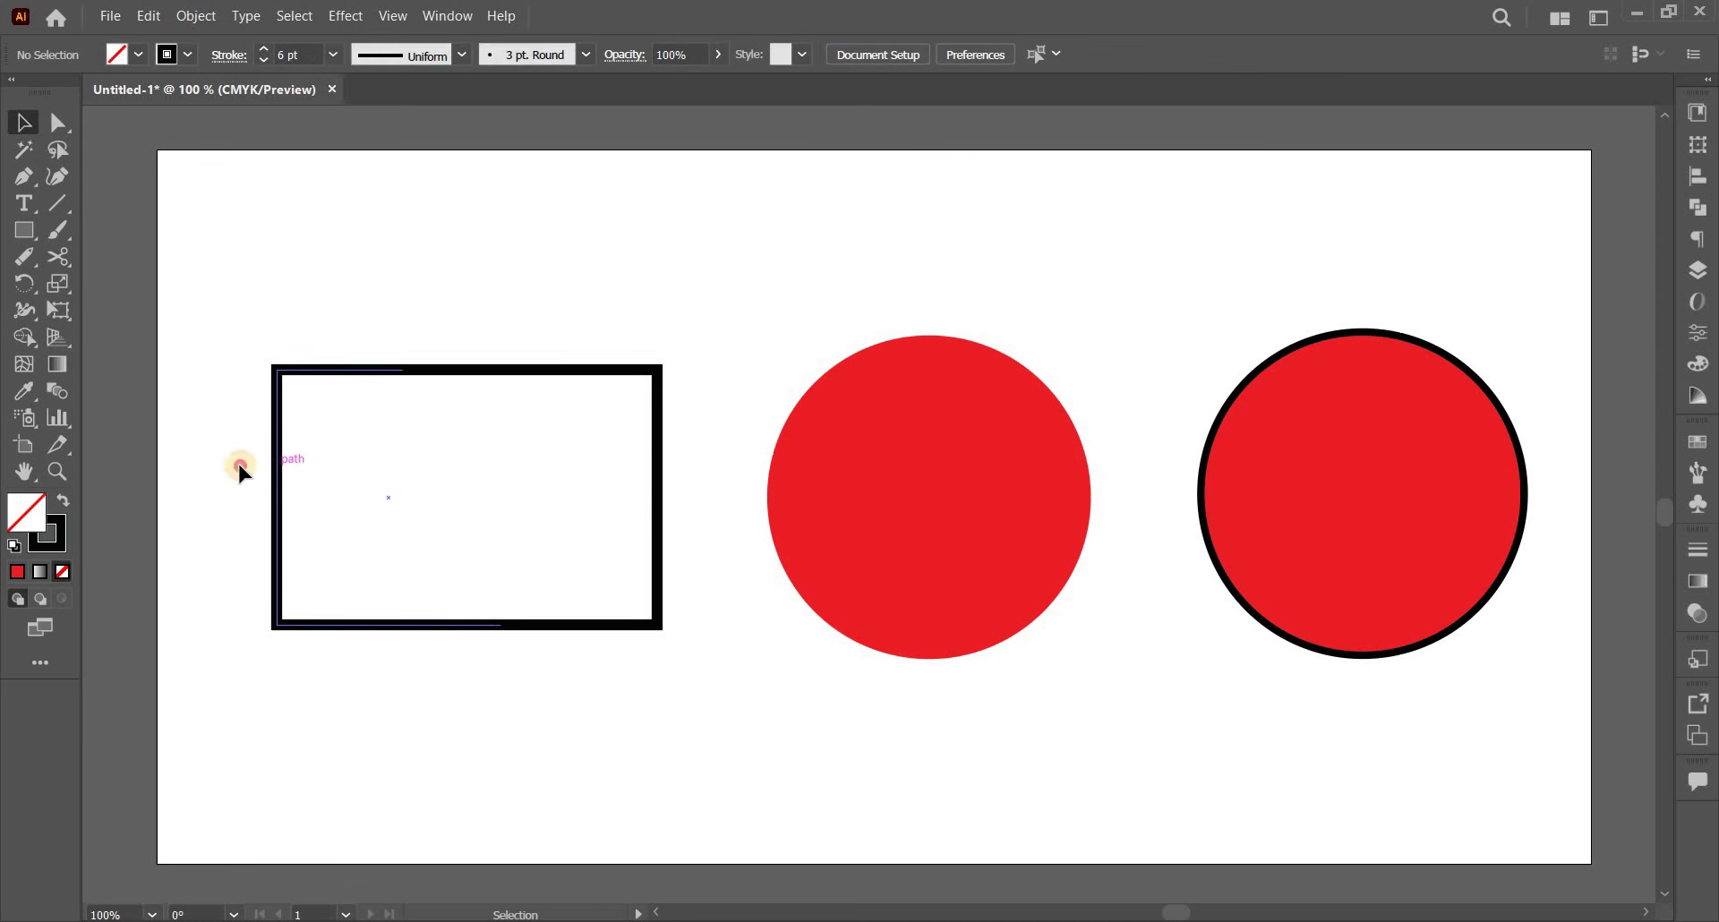
{"action": "left_click_drag", "start_coordinate": [240, 467], "coordinate": [184, 467]}
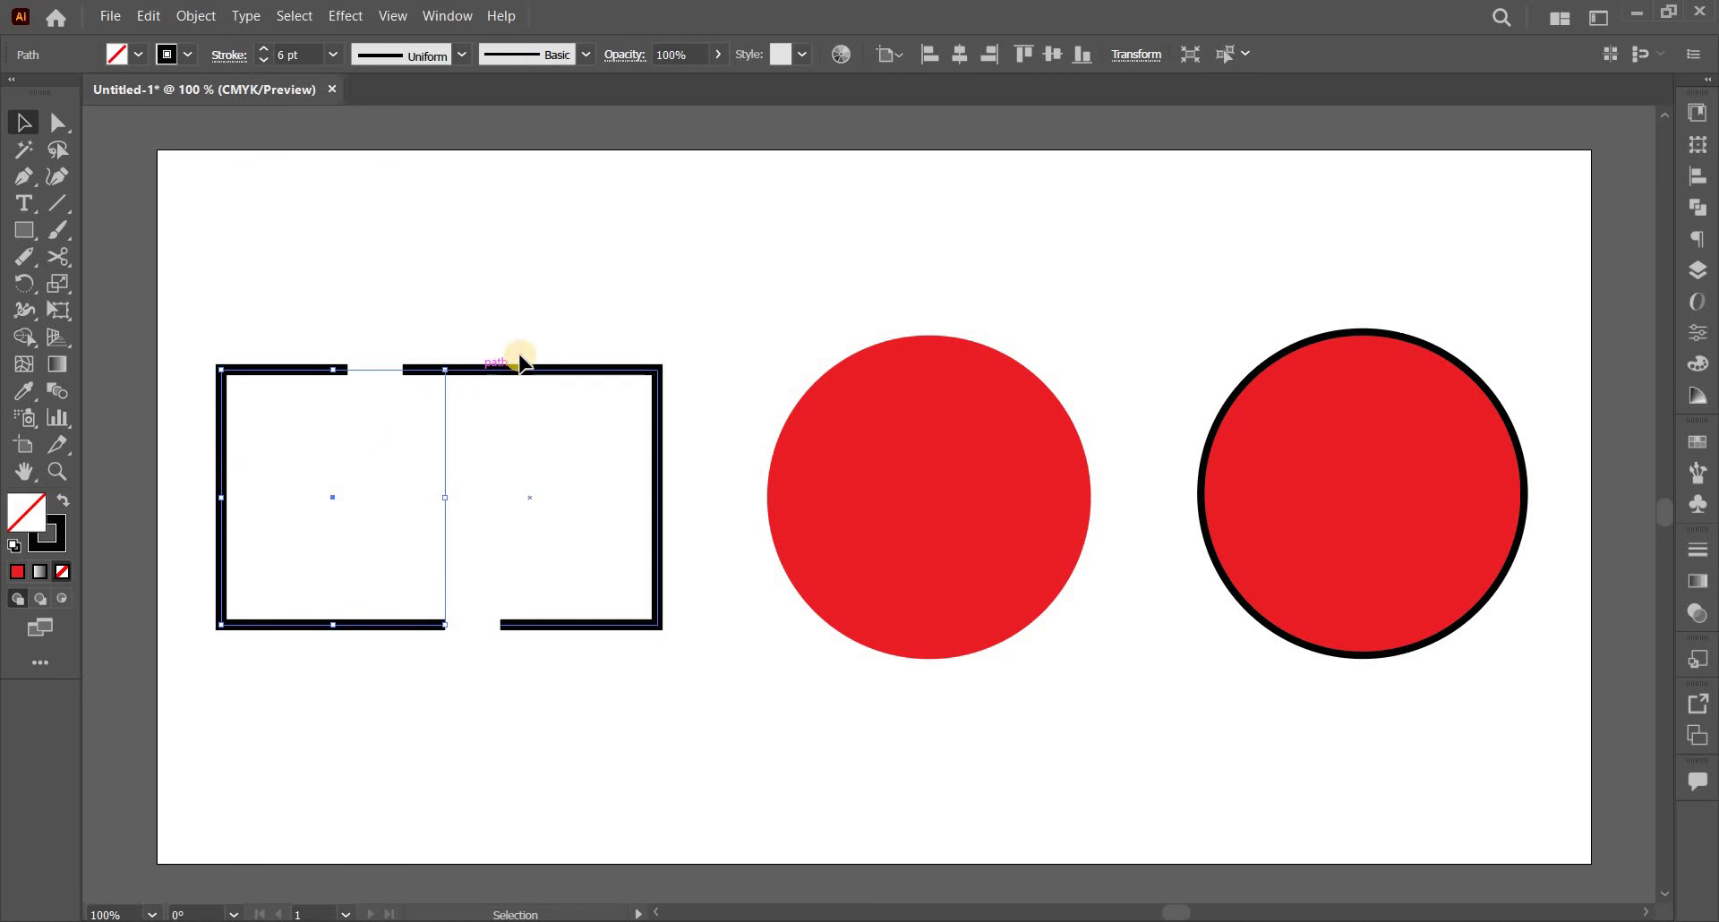
{"action": "left_click_drag", "start_coordinate": [520, 361], "coordinate": [556, 358]}
{"action": "left_click", "coordinate": [632, 268]}
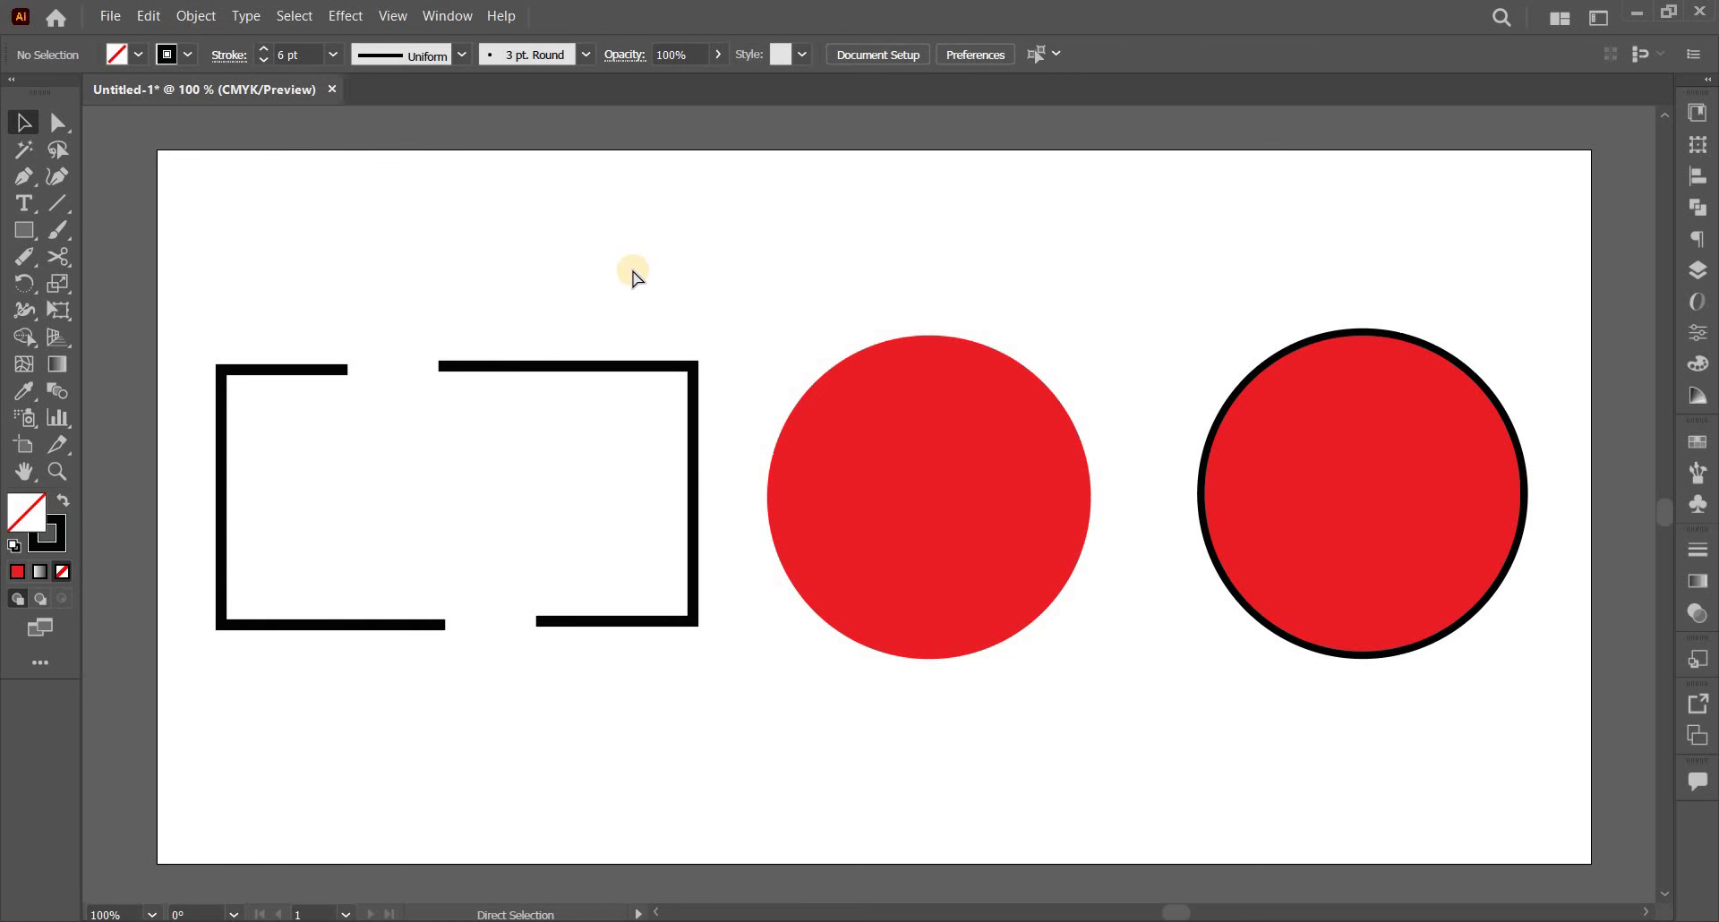
{"action": "key", "text": "ctrl+z"}
{"action": "key", "text": "ctrl+z"}
{"action": "key", "text": "ctrl+z"}
{"action": "key", "text": "ctrl+z"}
{"action": "key", "text": "ctrl+z"}
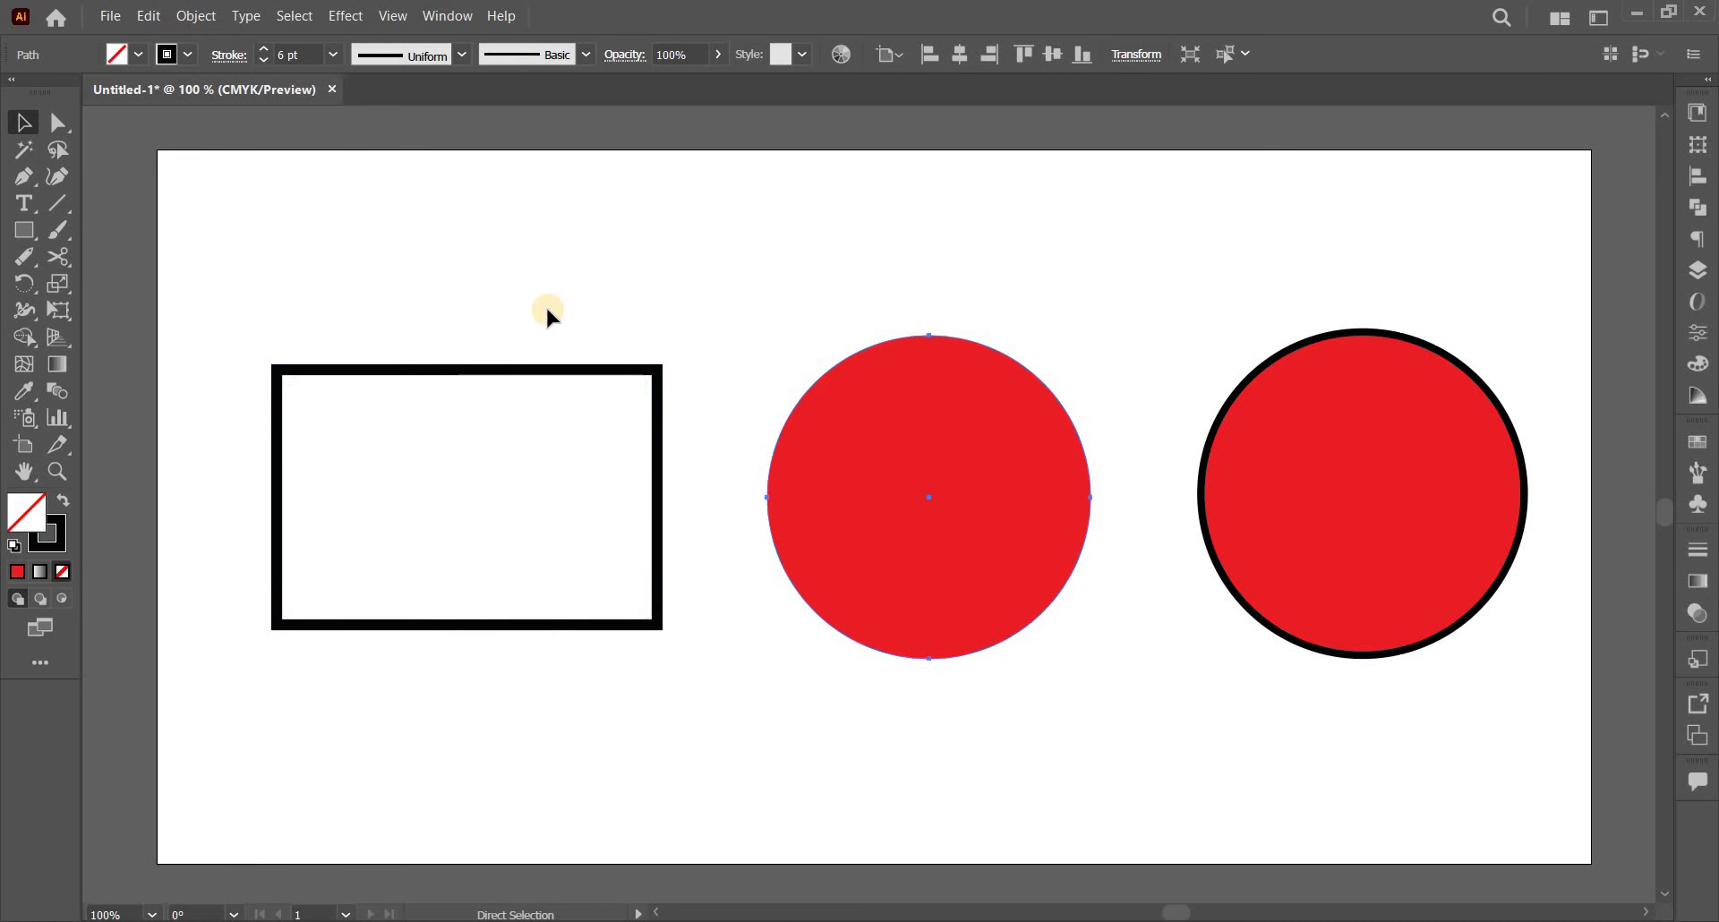
{"action": "key", "text": "ctrl+z"}
Snip the rectangle's top edge with Scissors and drag the cut anchor down inward.
{"action": "left_click", "coordinate": [275, 385]}
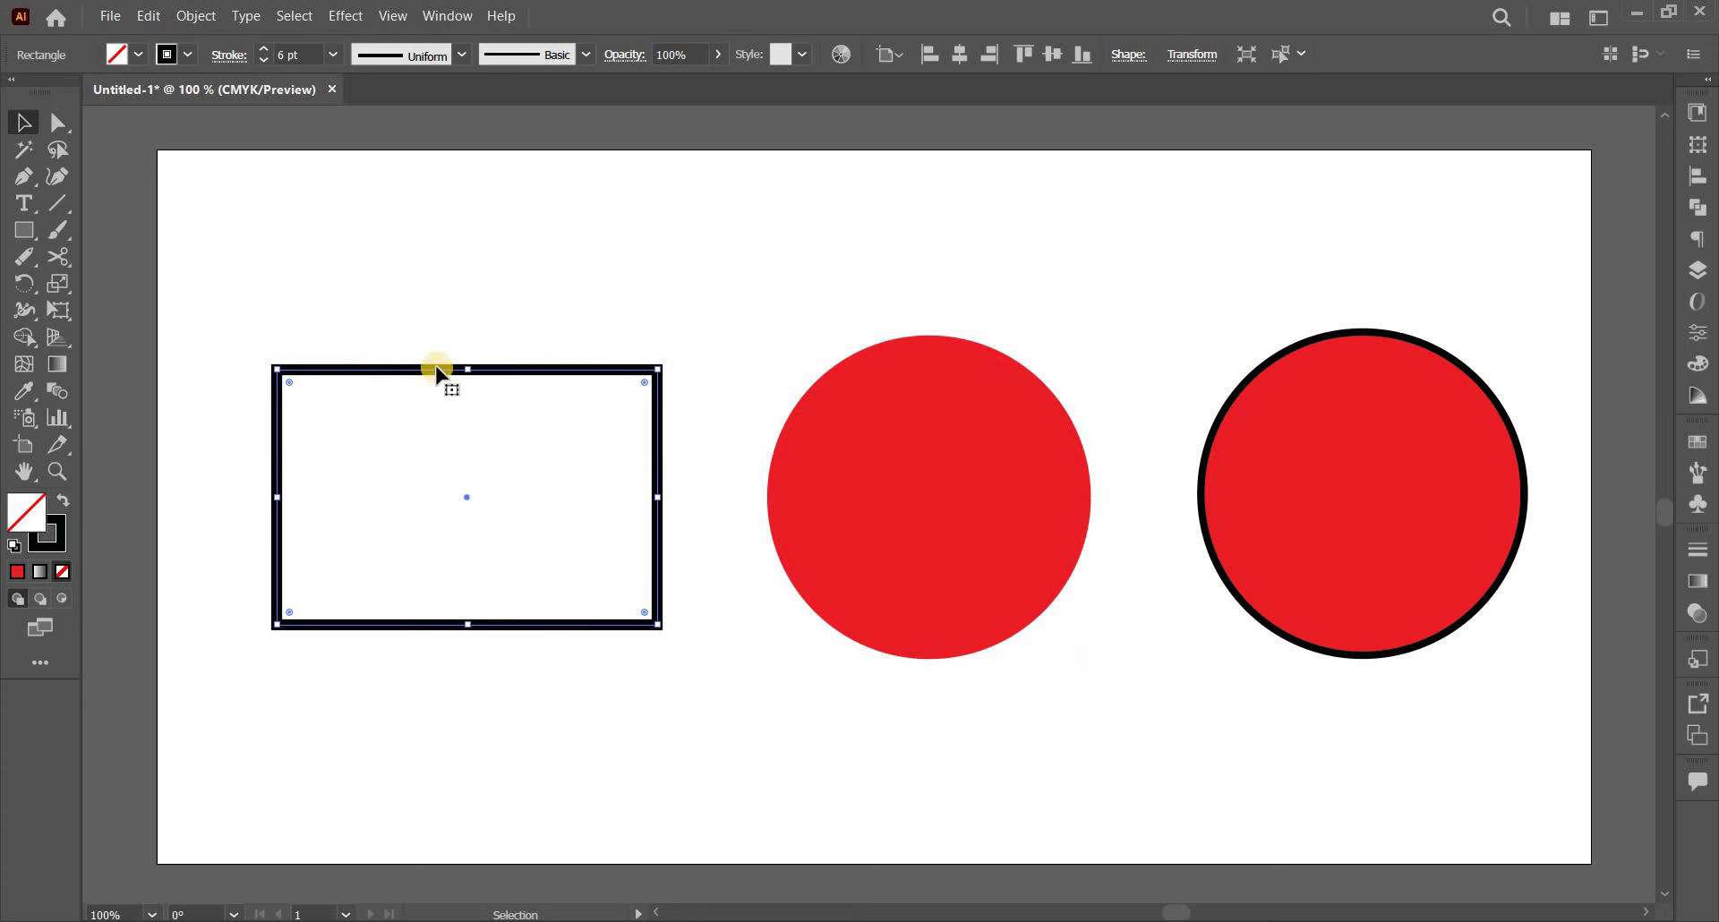
{"action": "left_click", "coordinate": [67, 257]}
{"action": "left_click", "coordinate": [438, 369]}
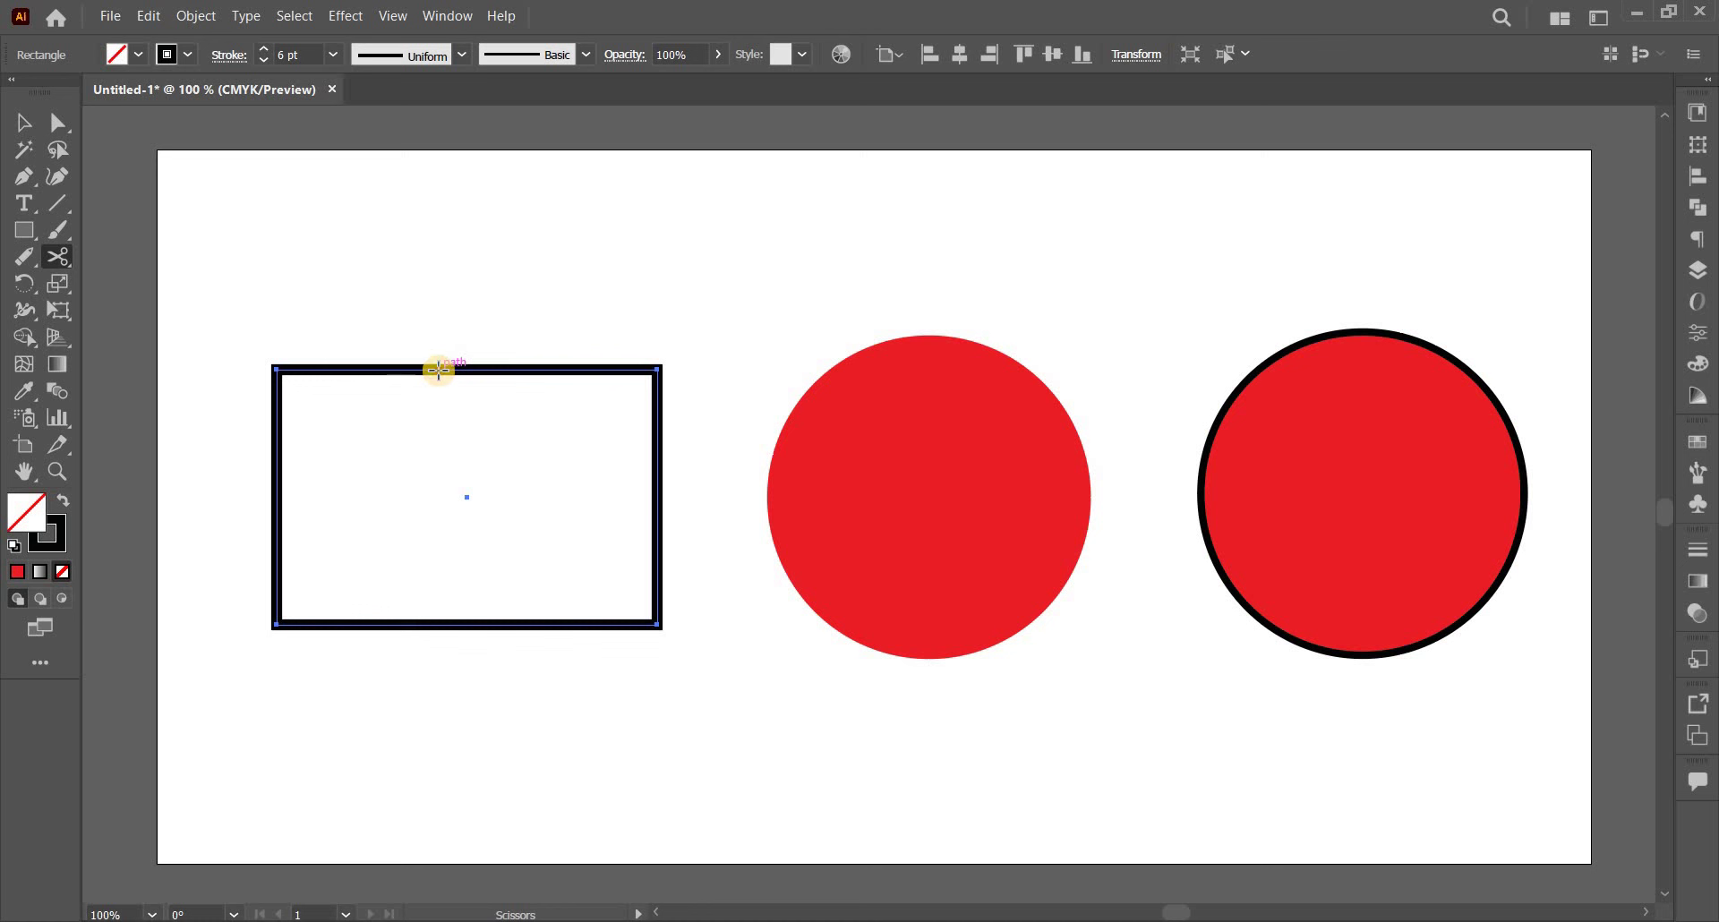
{"action": "left_click", "coordinate": [438, 369]}
{"action": "left_click", "coordinate": [438, 369]}
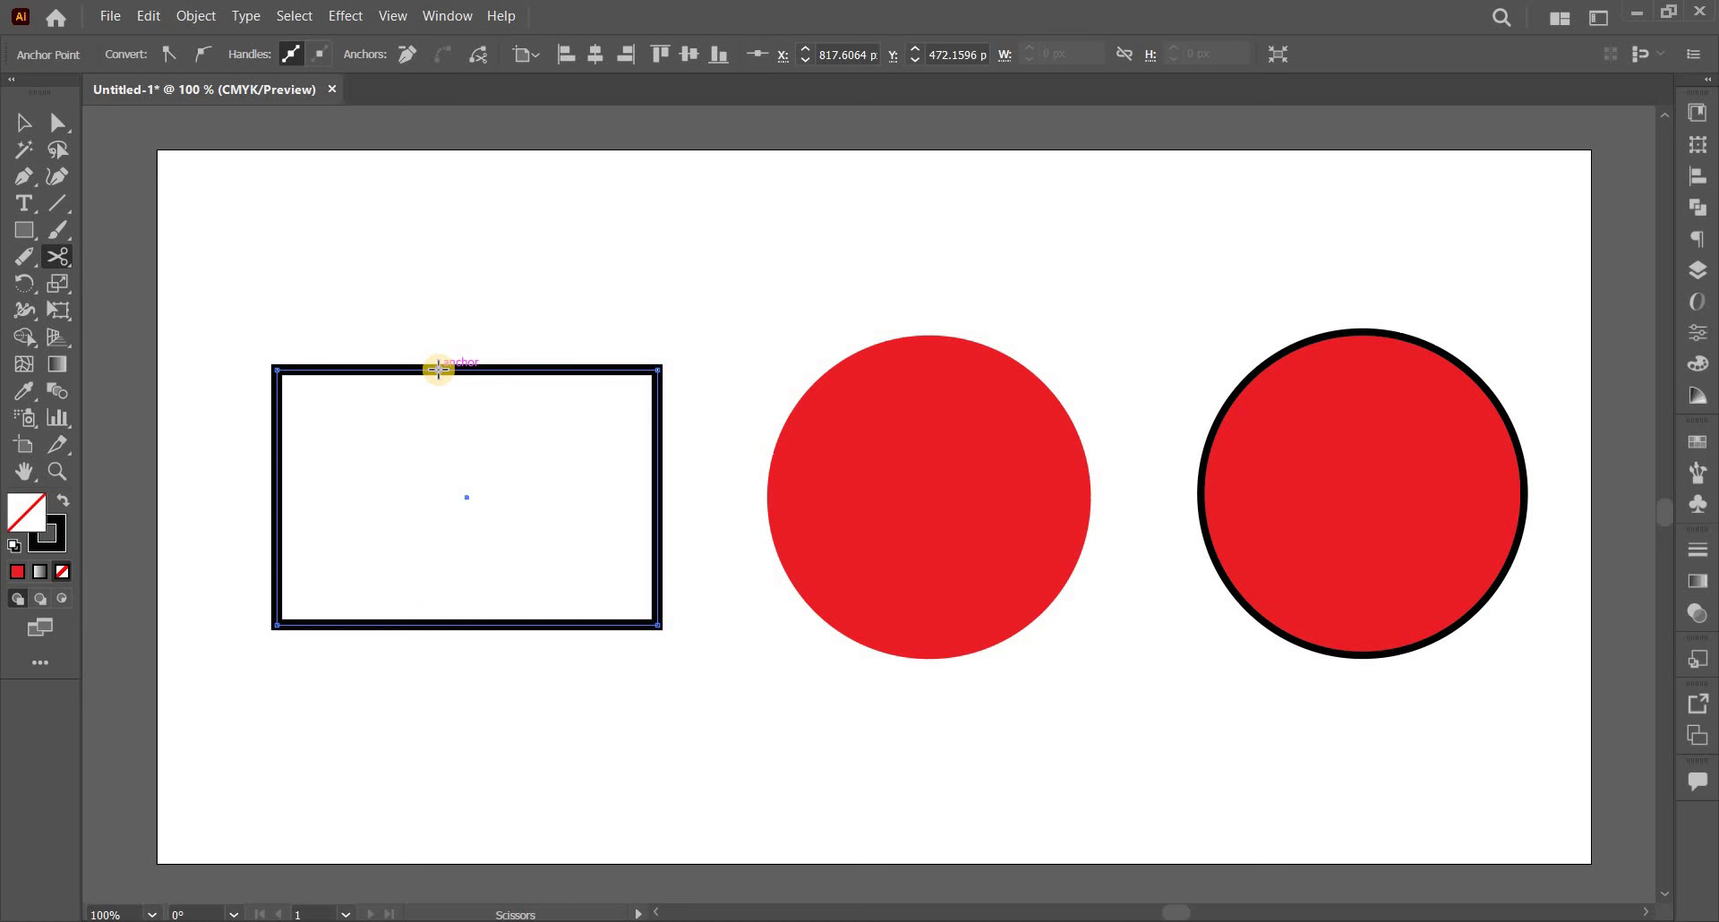
{"action": "left_click", "coordinate": [438, 369]}
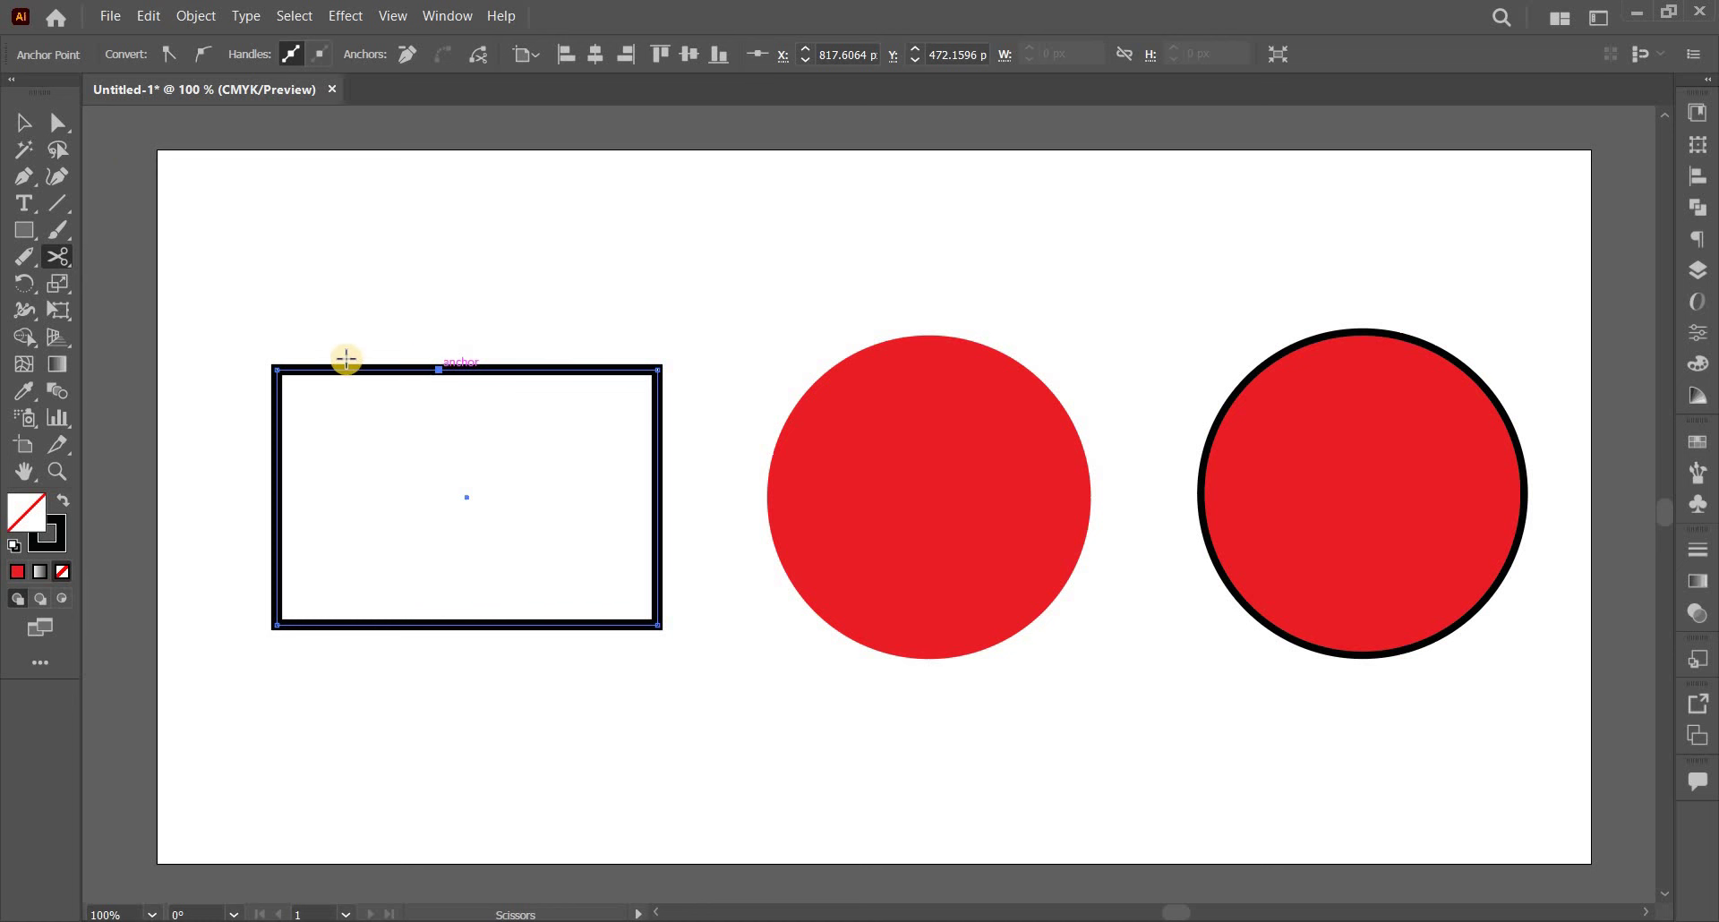
{"action": "left_click", "coordinate": [57, 121]}
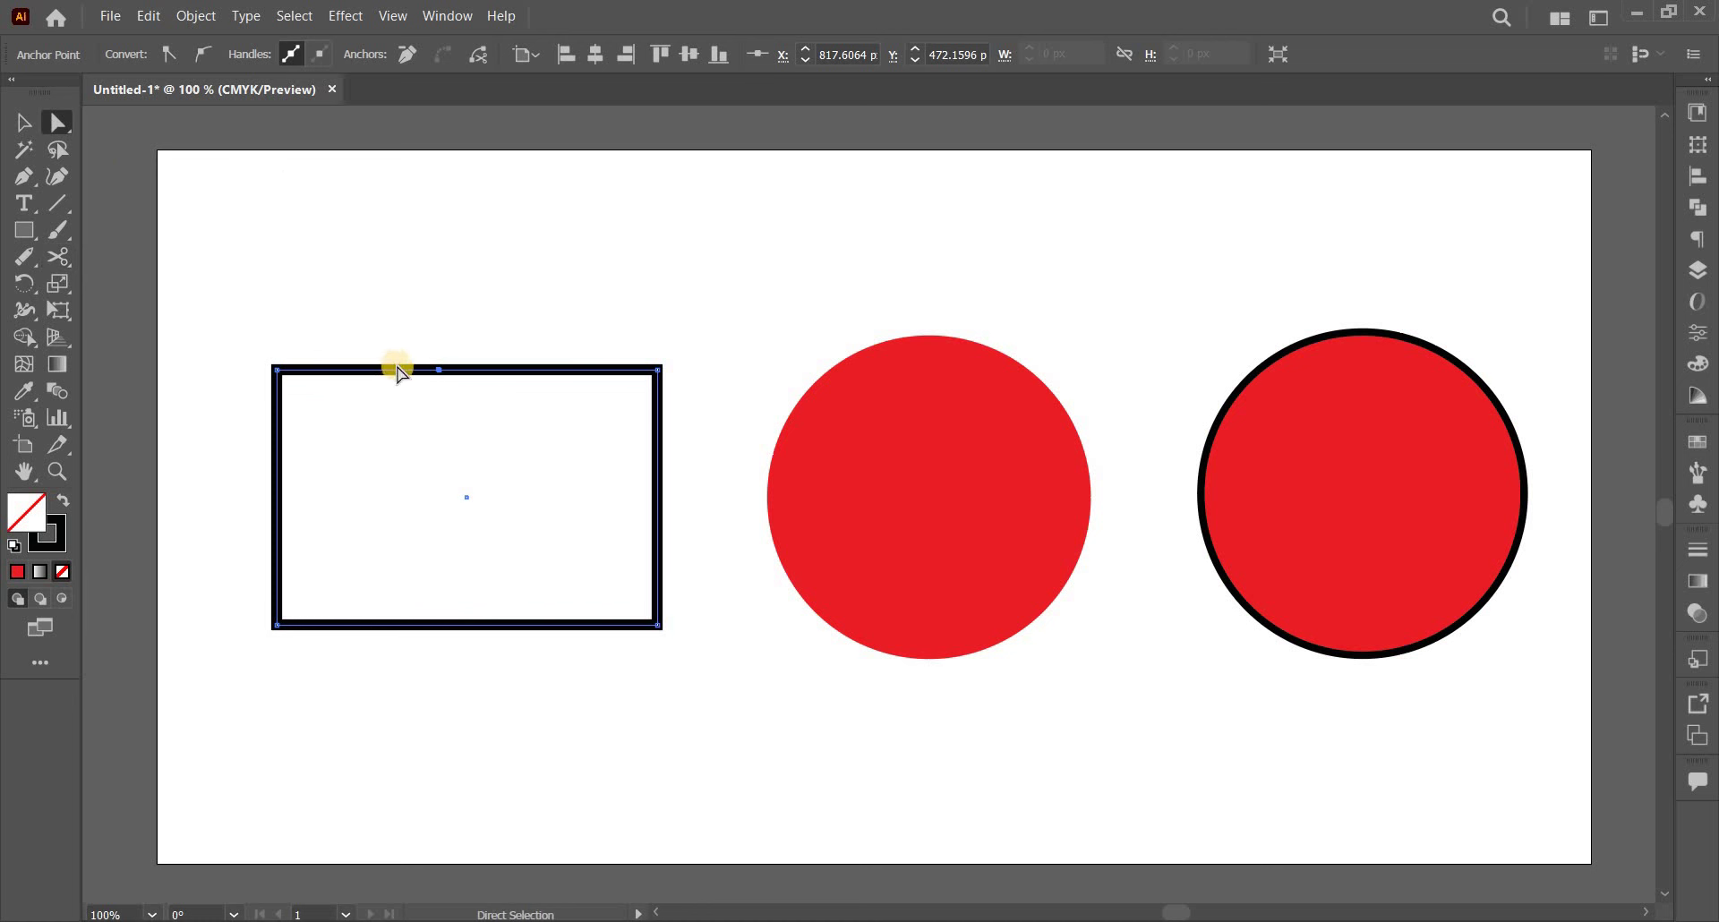
{"action": "left_click_drag", "start_coordinate": [437, 369], "coordinate": [439, 475]}
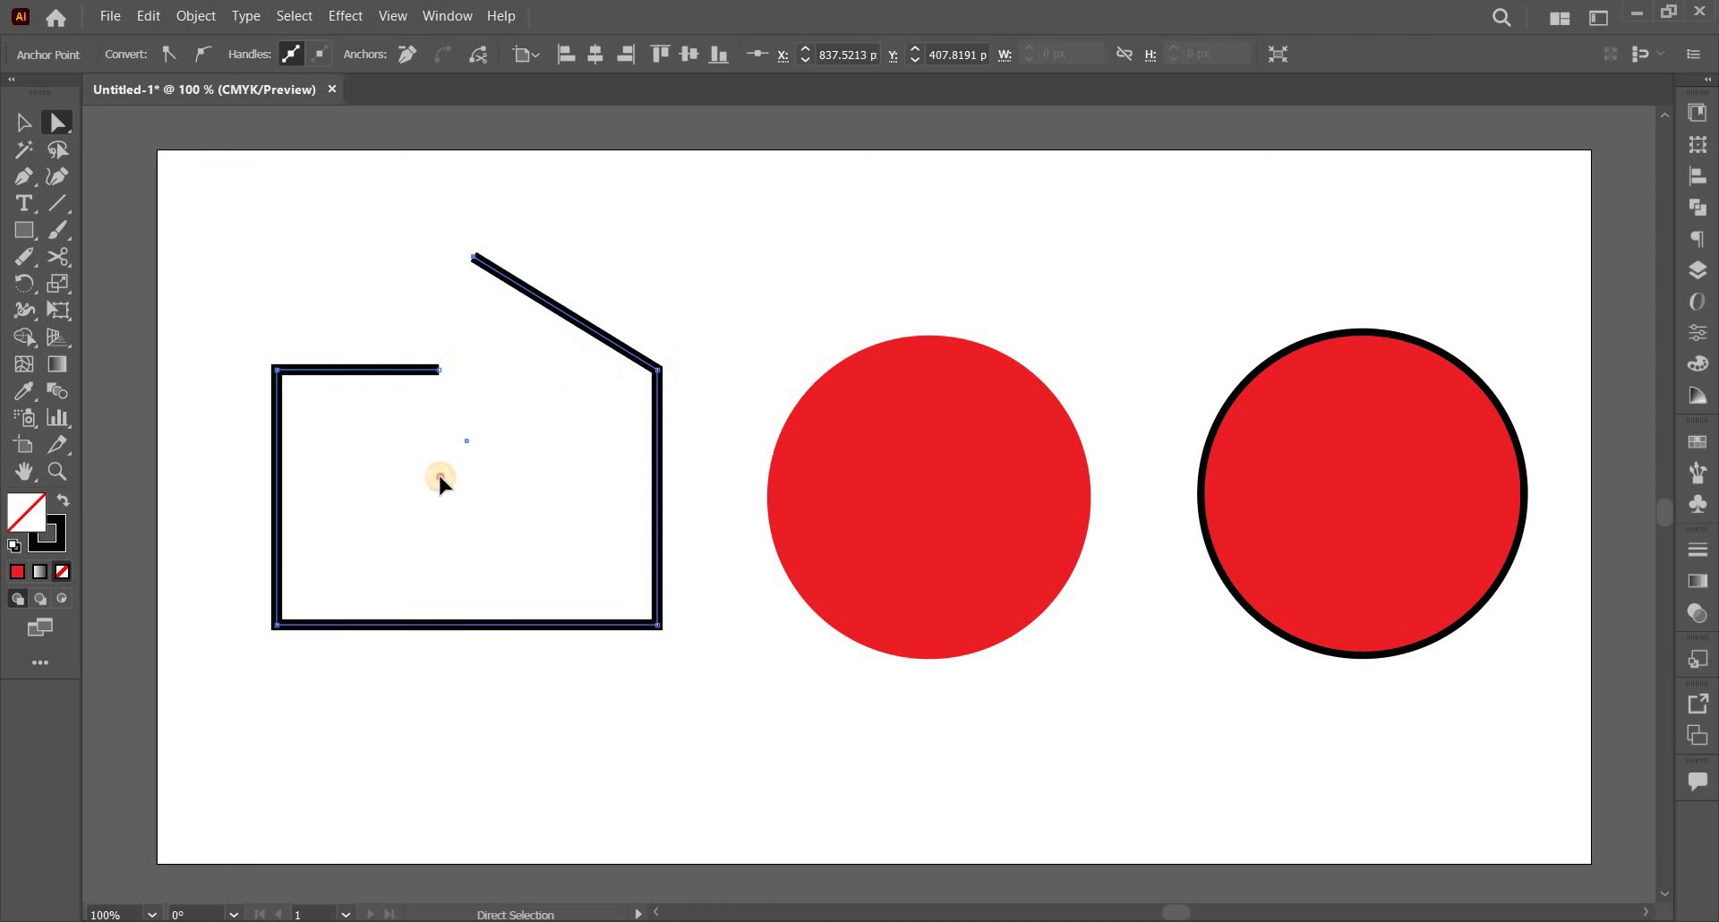
{"action": "left_click", "coordinate": [385, 296]}
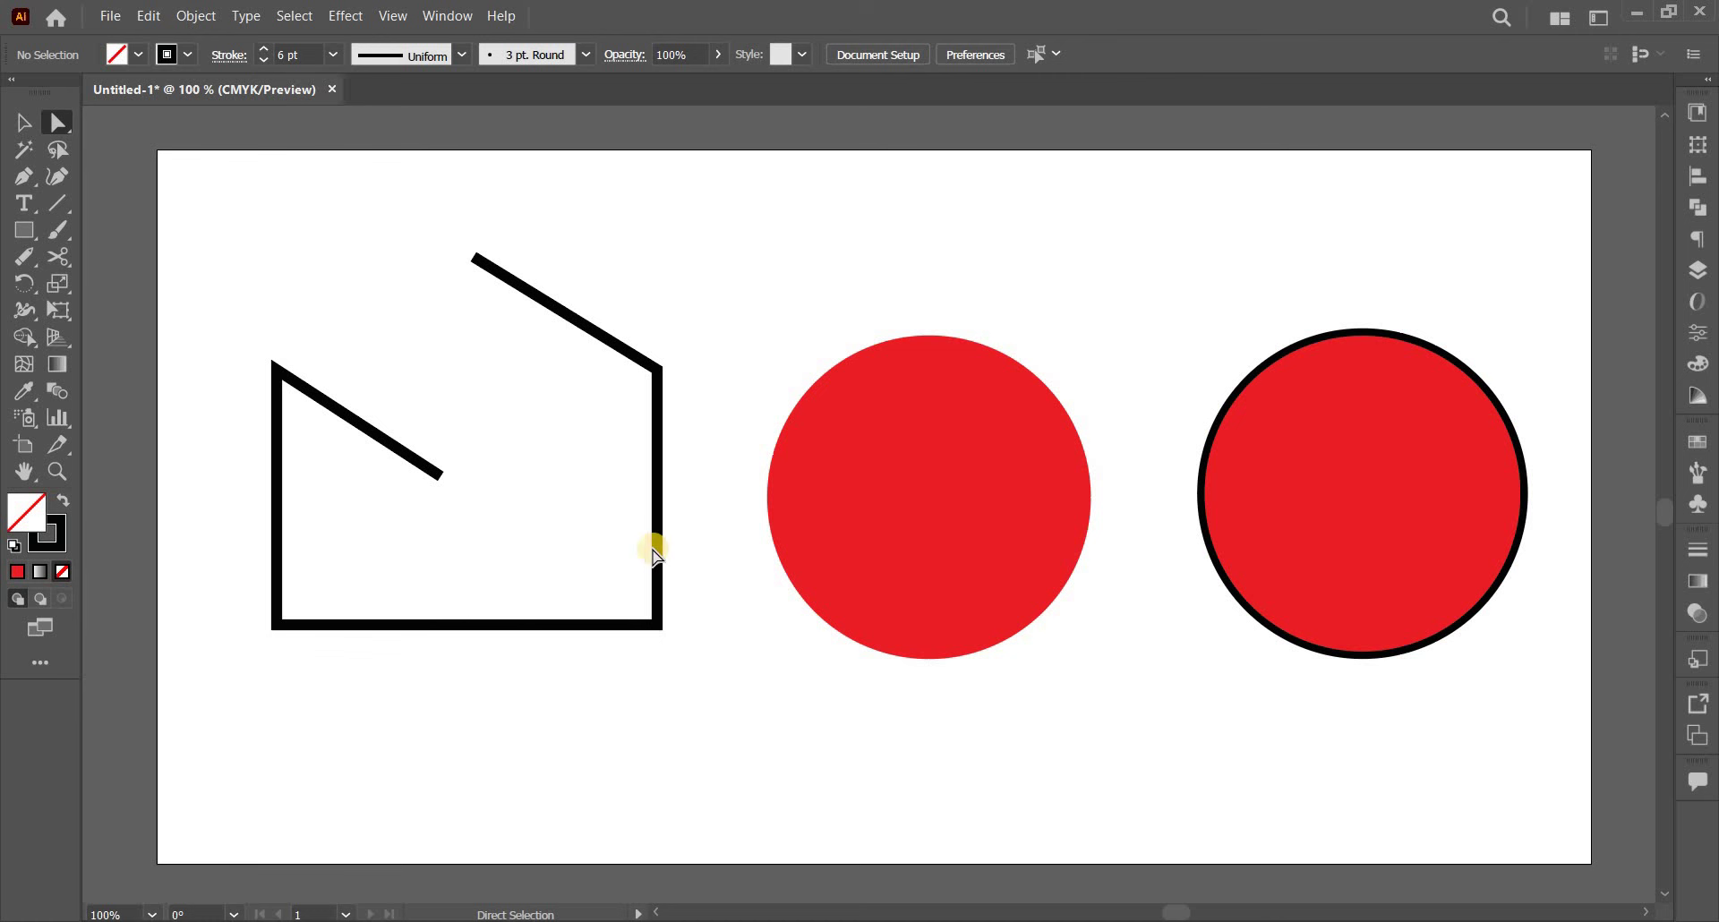
Scissor-cut the right circle at its upper-left and drag the ends into a notched, pointed drop.
{"action": "left_click", "coordinate": [1276, 432]}
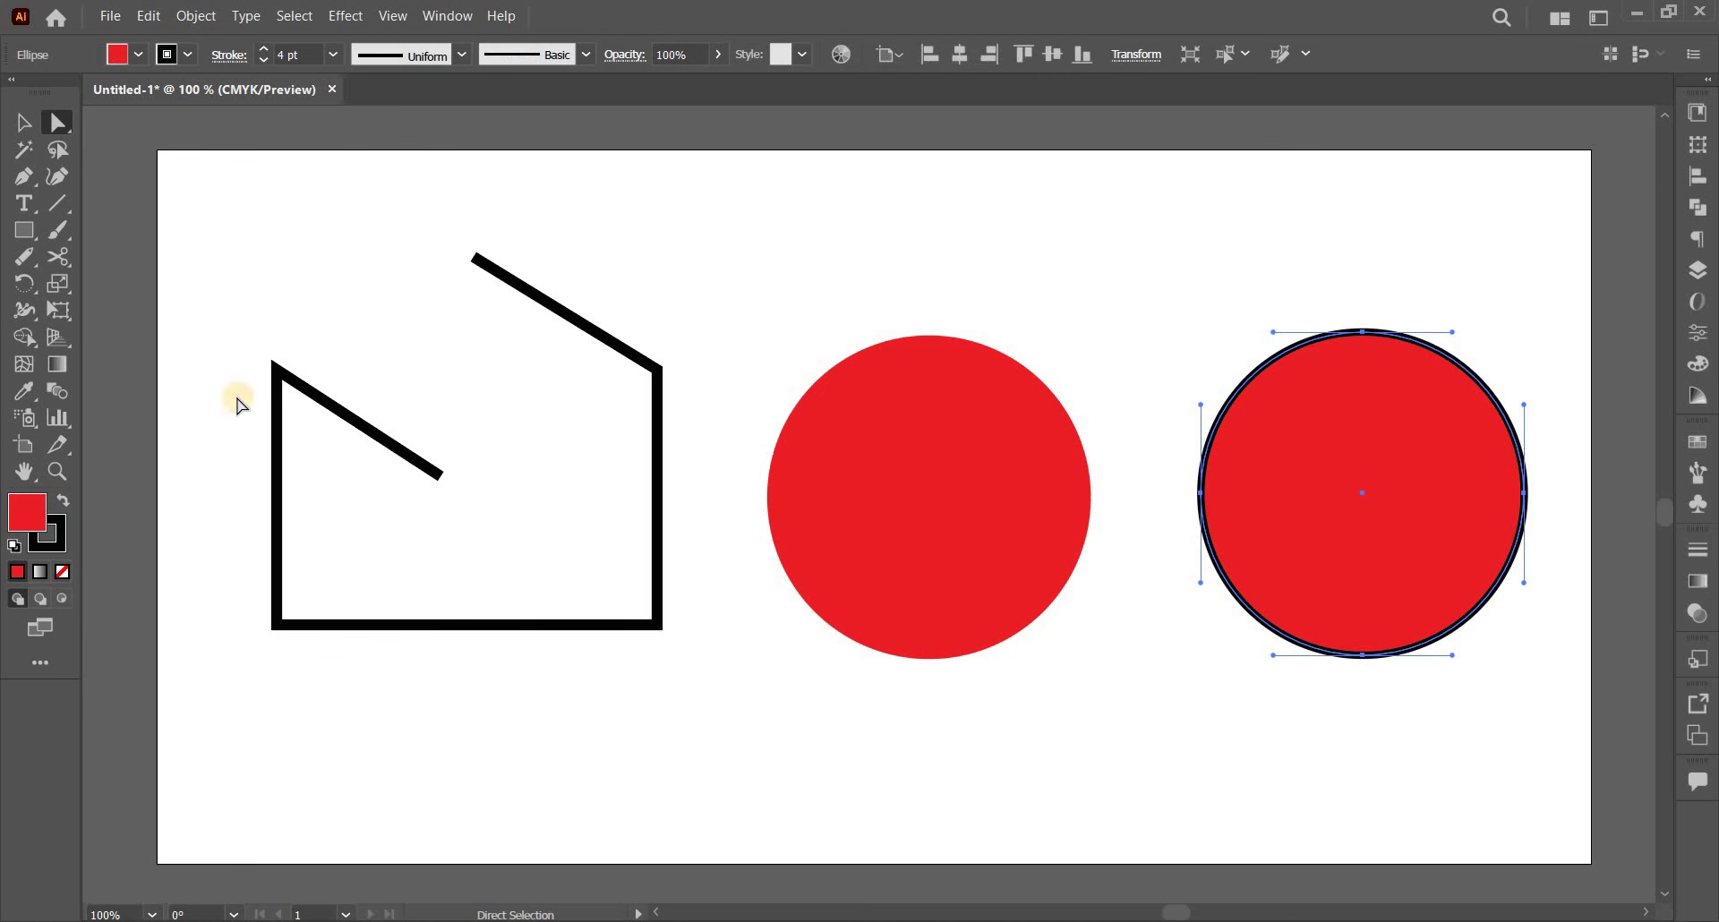
{"action": "left_click", "coordinate": [57, 257]}
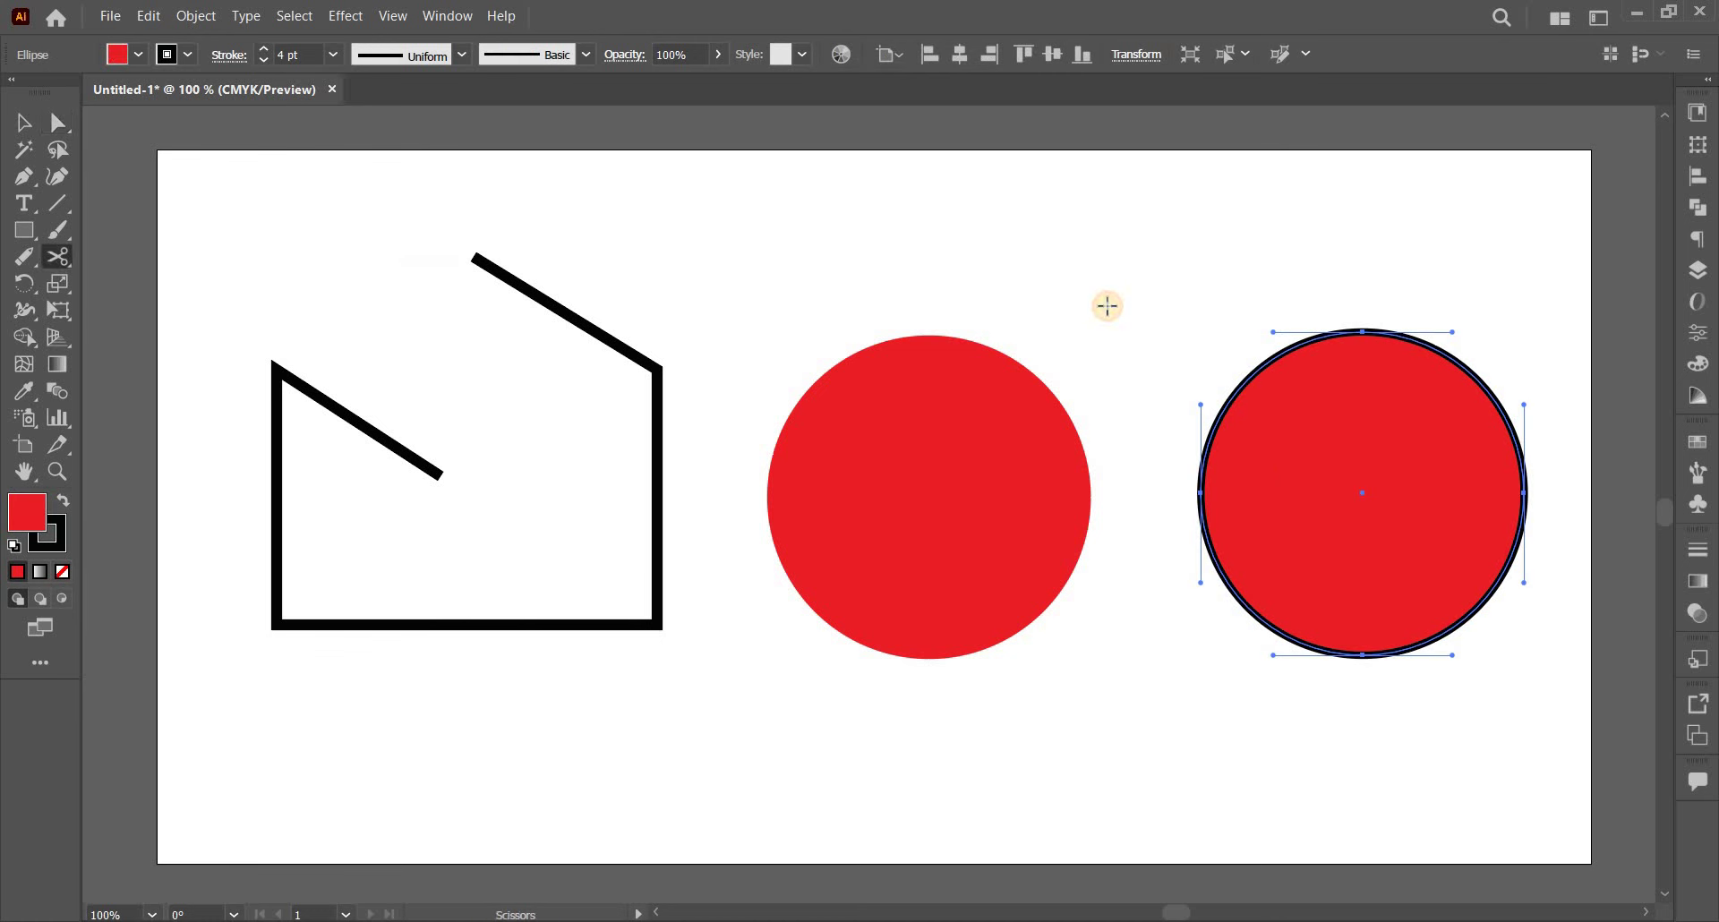
{"action": "left_click", "coordinate": [1271, 359]}
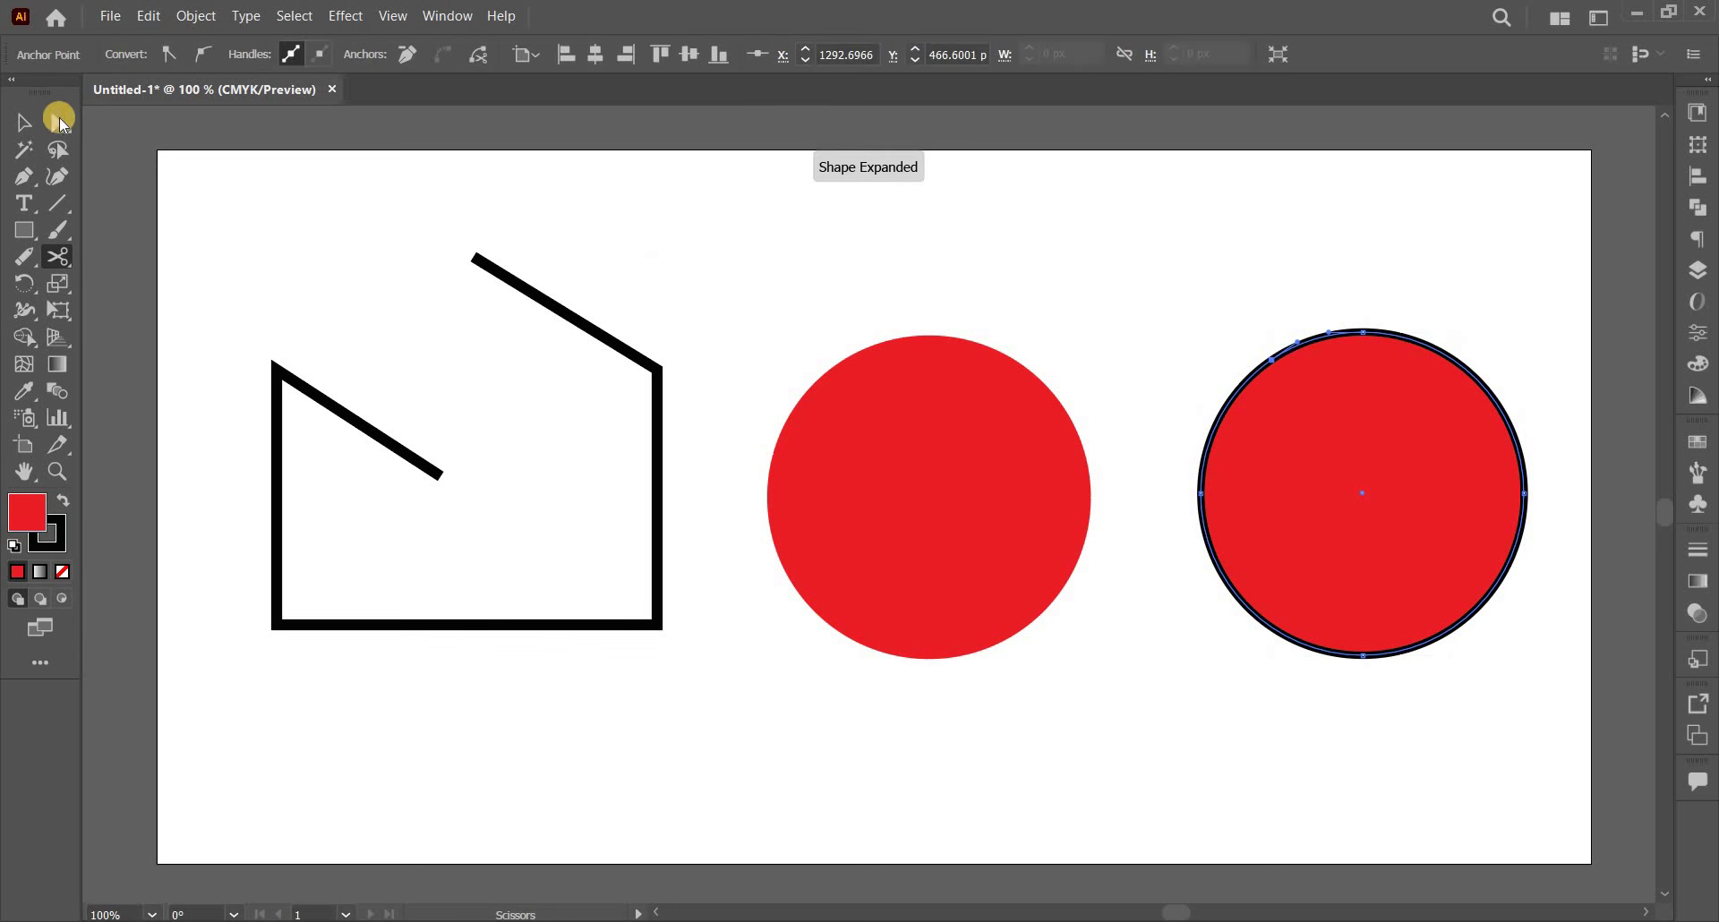
{"action": "left_click", "coordinate": [58, 121]}
{"action": "left_click_drag", "start_coordinate": [1273, 365], "coordinate": [1360, 493]}
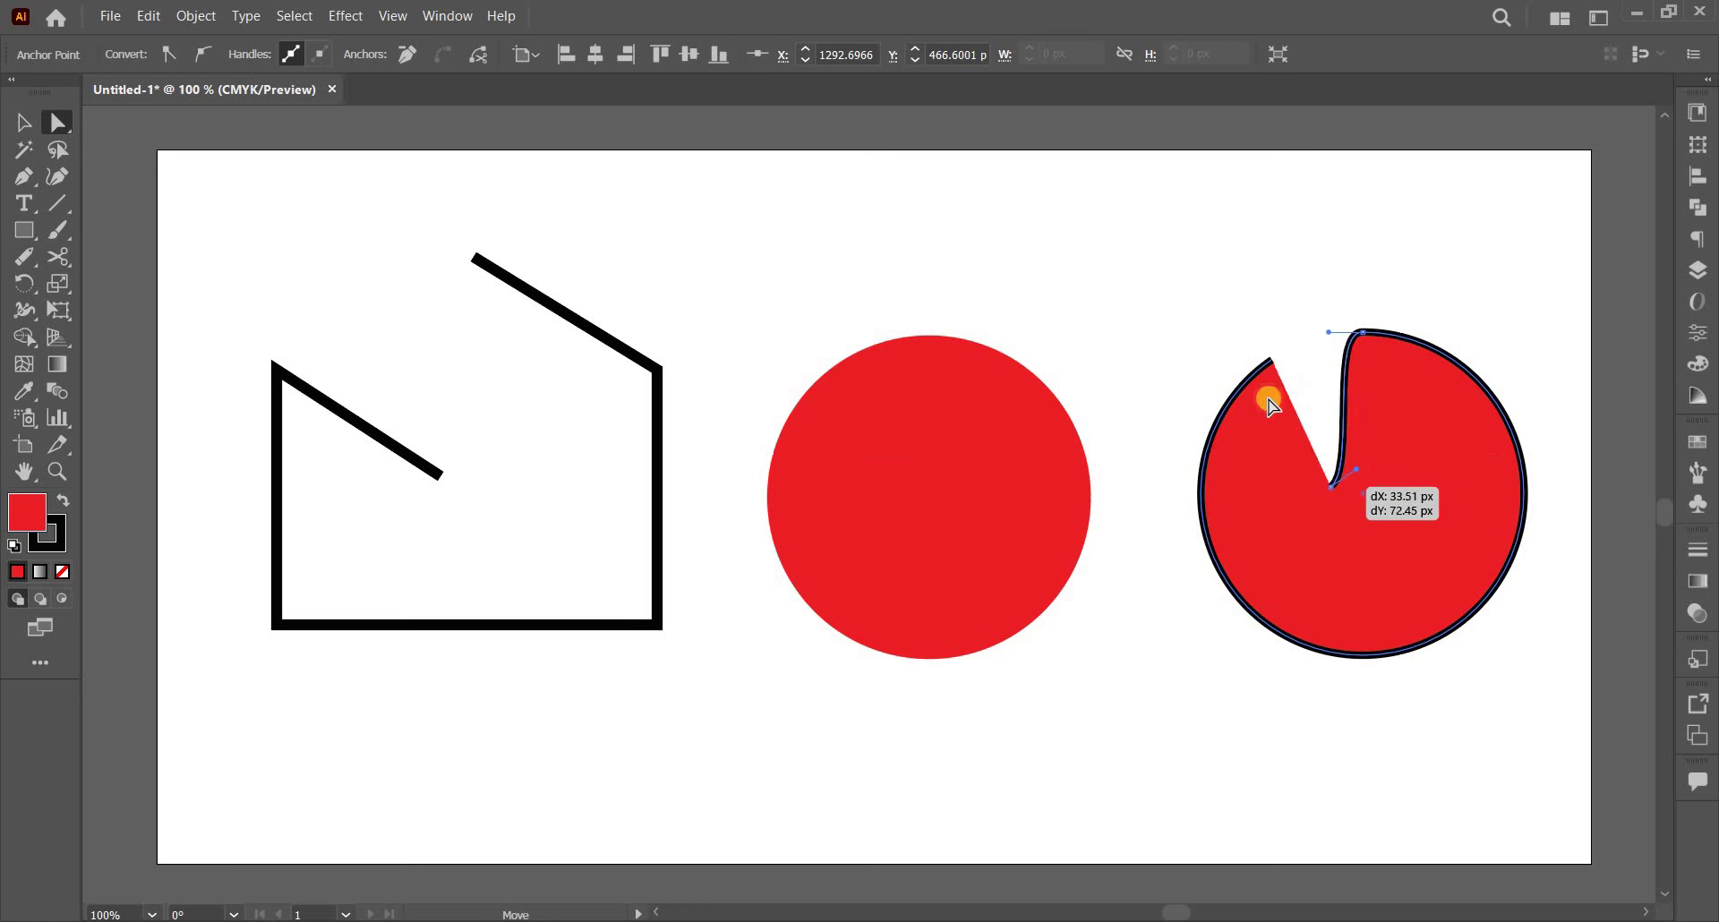
{"action": "mouse_move", "coordinate": [1264, 373]}
{"action": "left_mouse_down"}
{"action": "mouse_move", "coordinate": [1421, 280]}
{"action": "mouse_move", "coordinate": [1405, 211]}
{"action": "left_mouse_up"}
{"action": "left_click", "coordinate": [1426, 282]}
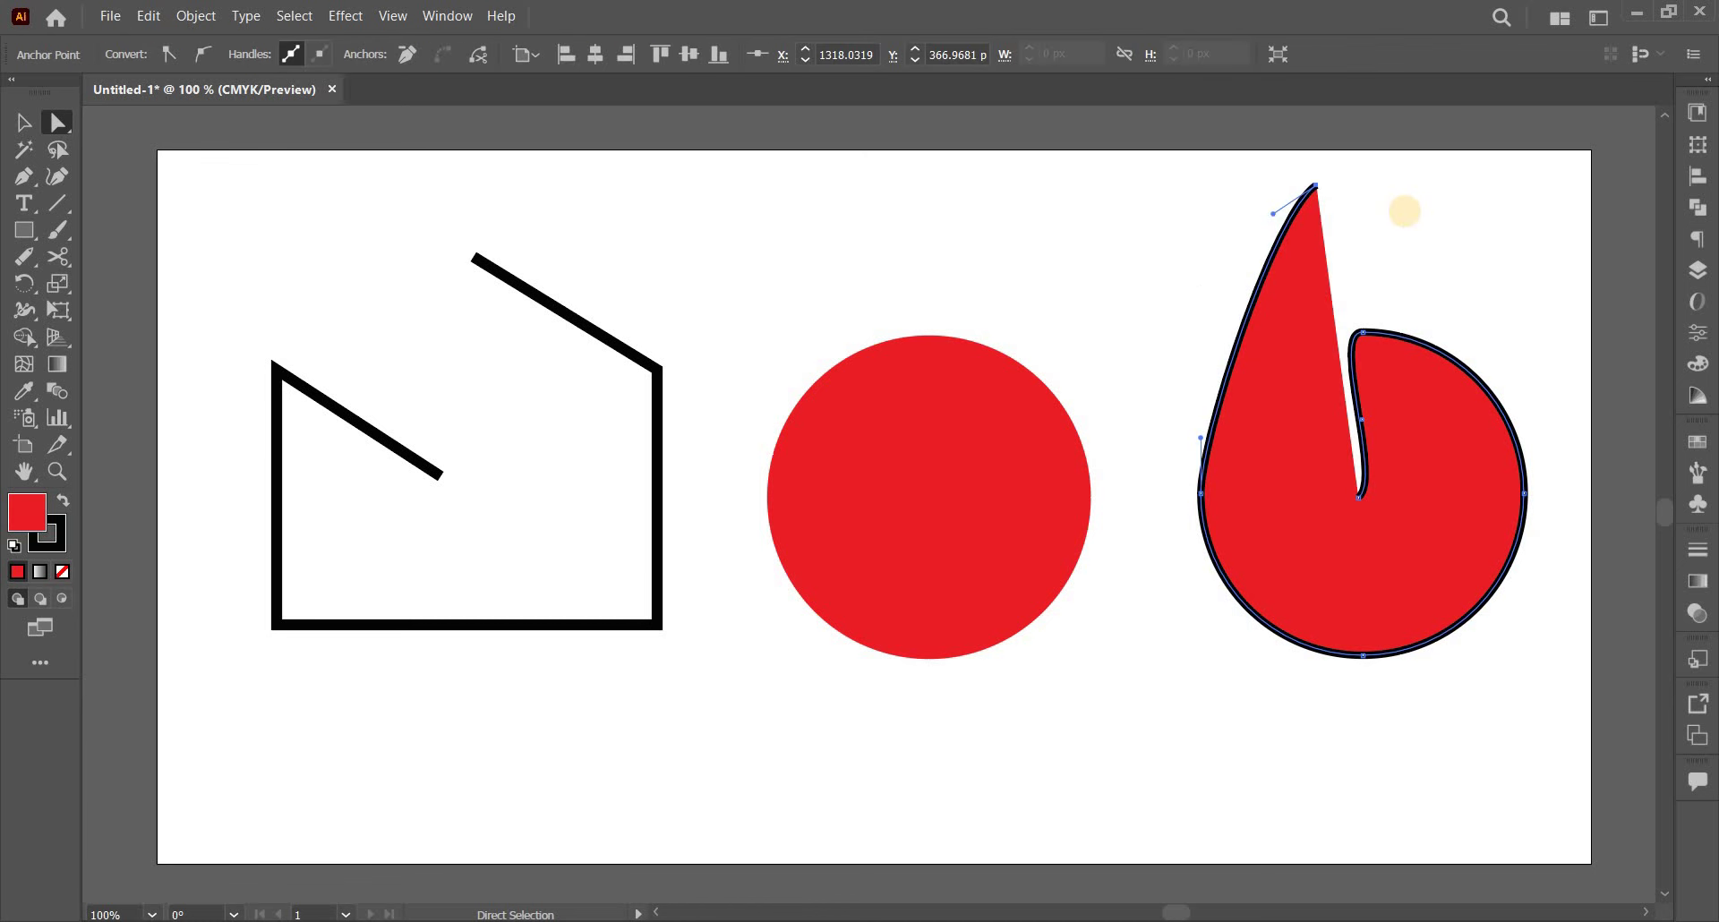
{"action": "left_click", "coordinate": [1404, 213]}
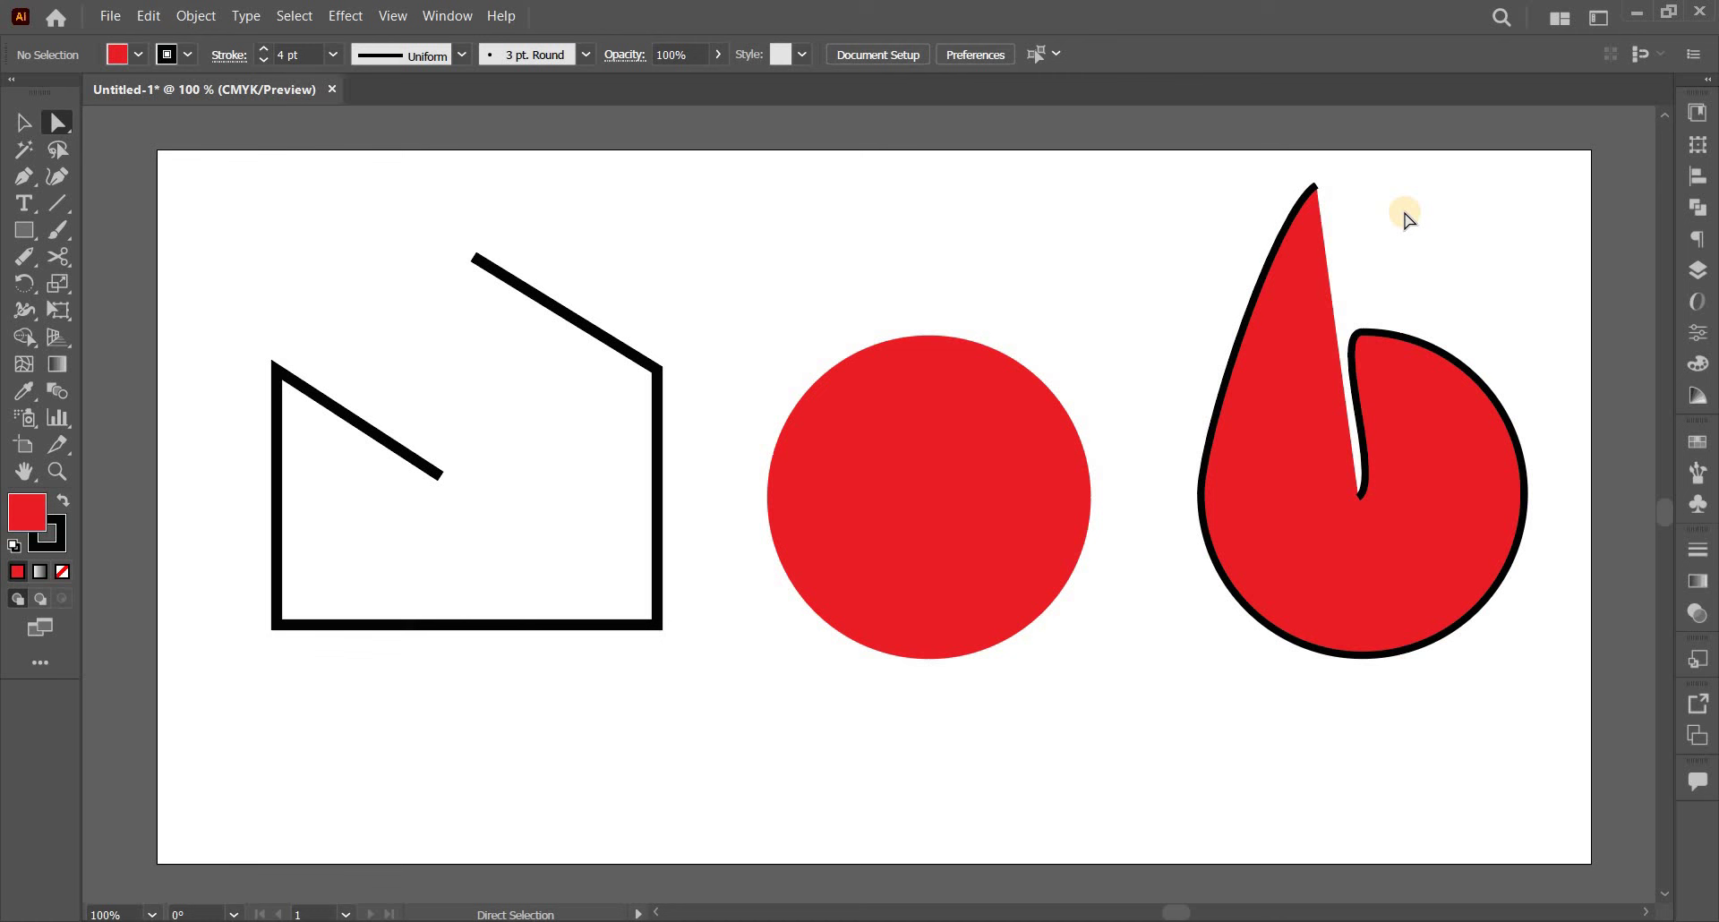
Knife-cut the middle circle horizontally into two halves, then marquee-select all the artwork.
{"action": "right_click", "coordinate": [58, 257]}
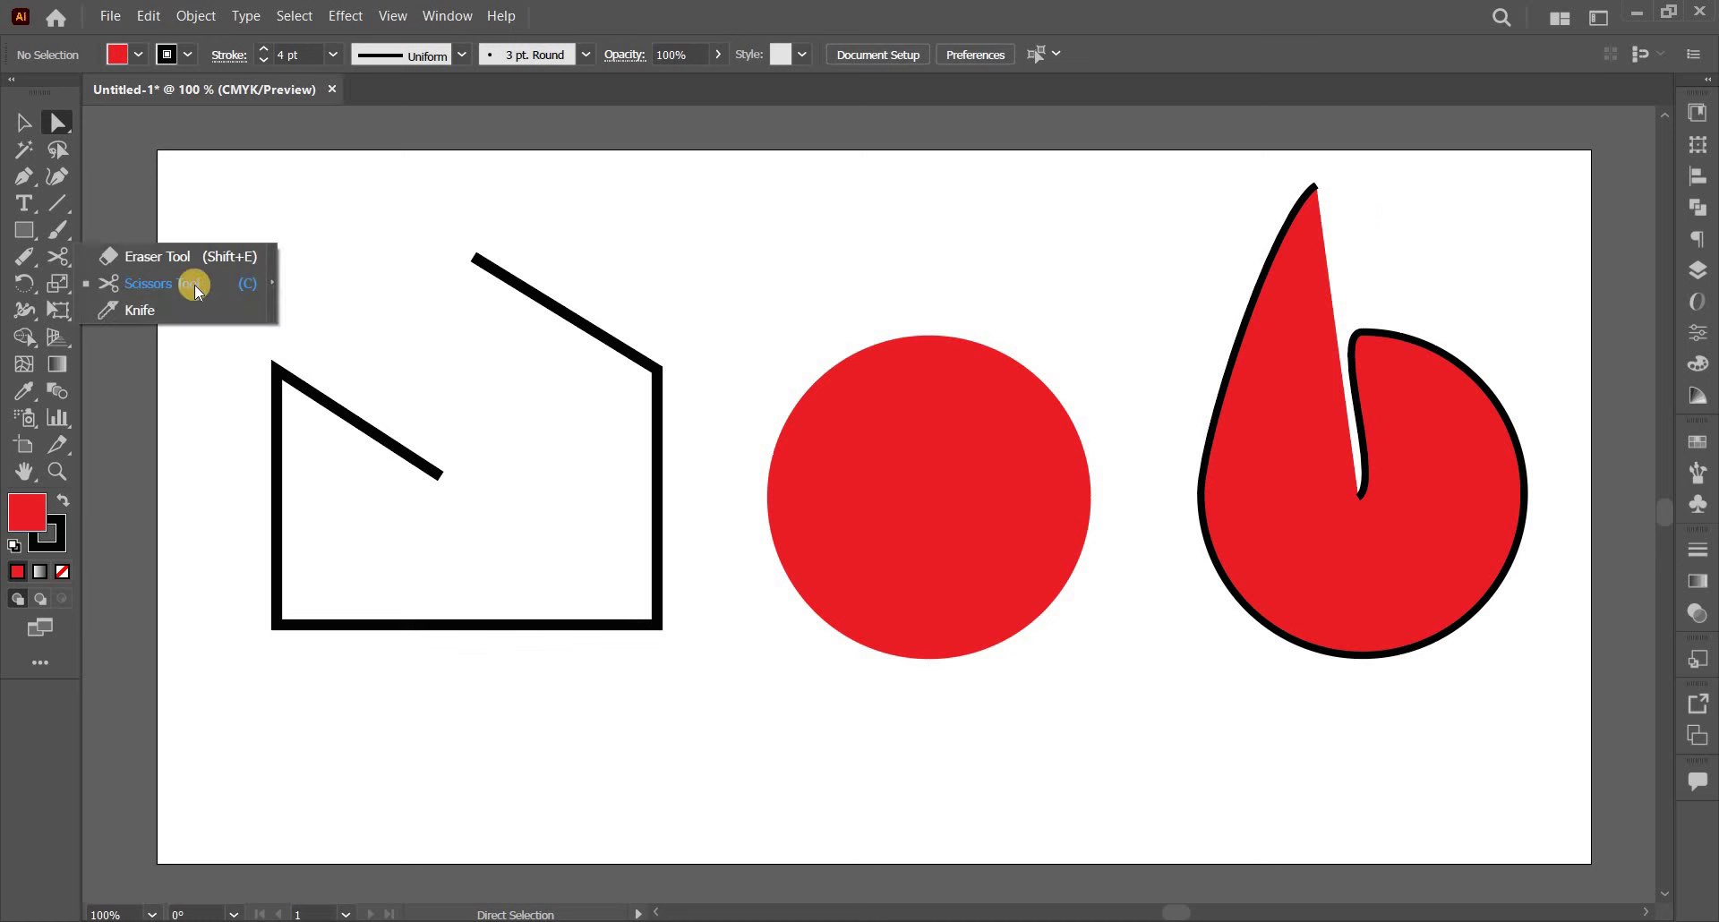
{"action": "left_click", "coordinate": [125, 310]}
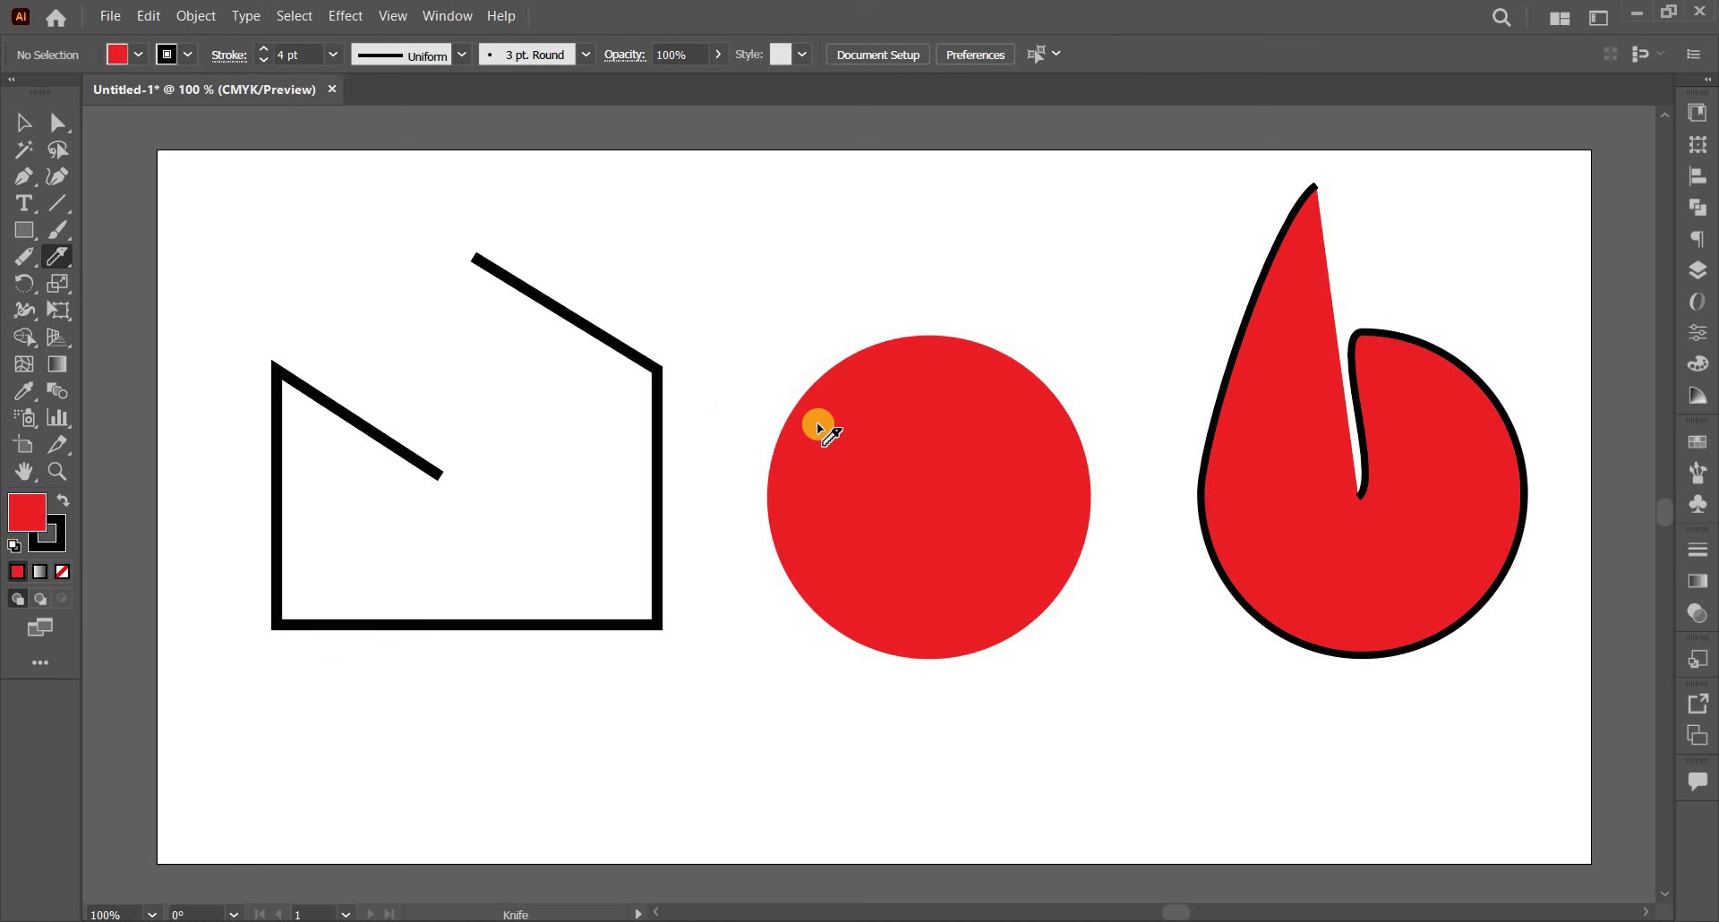
{"action": "left_click_drag", "start_coordinate": [900, 518], "coordinate": [772, 539]}
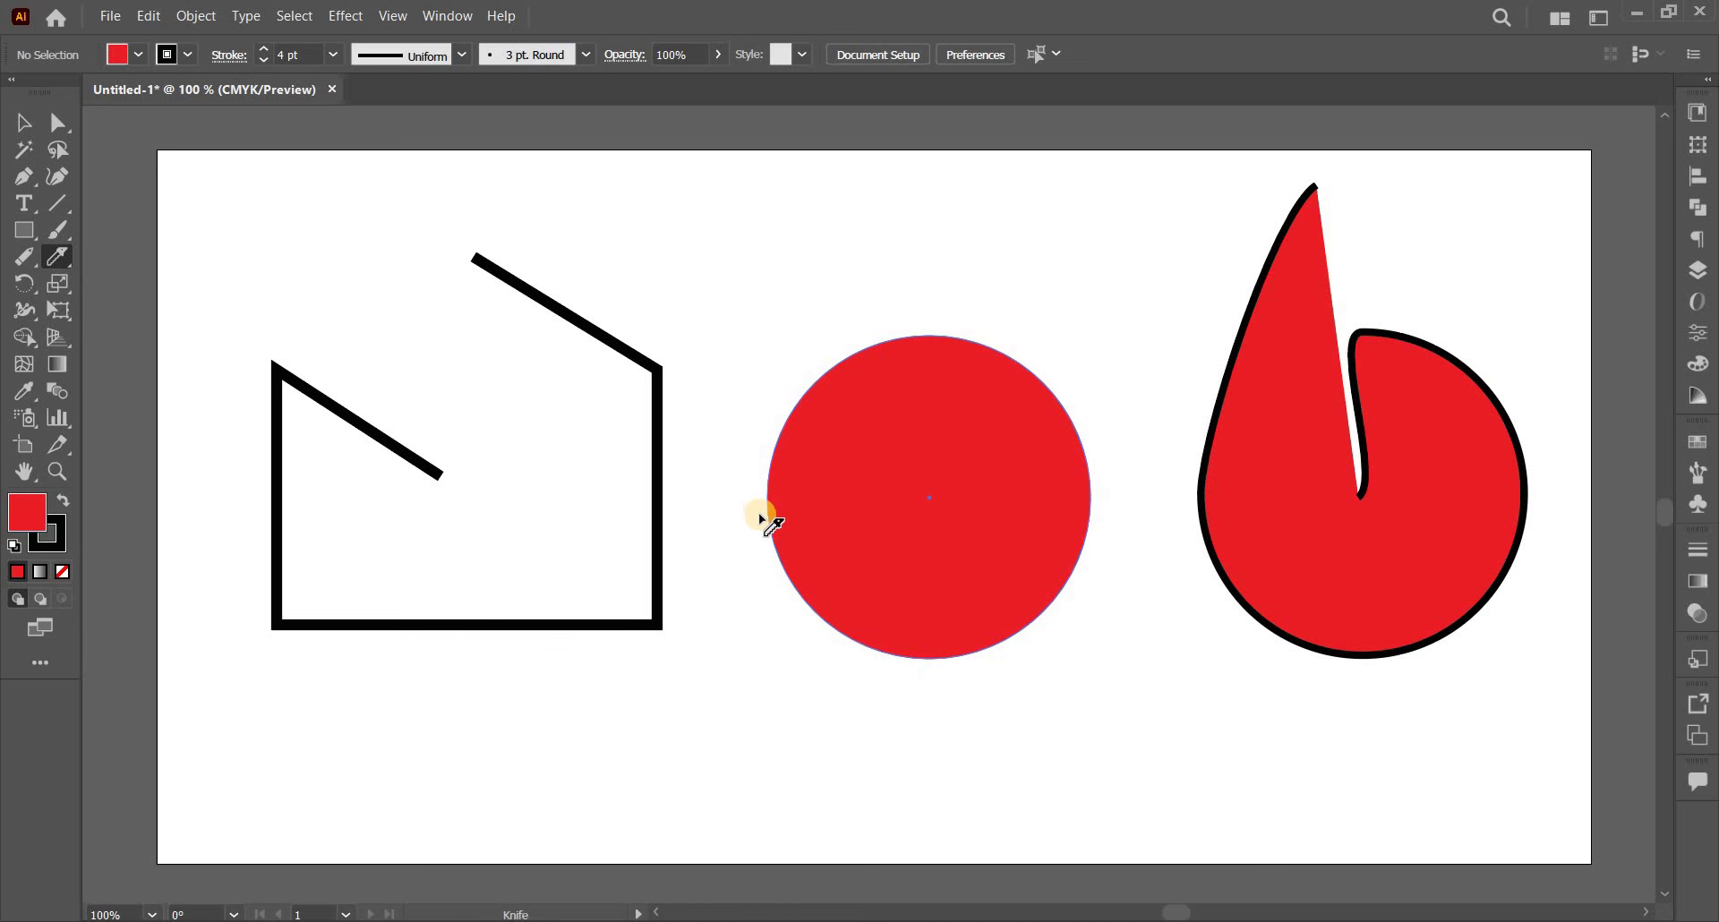
{"action": "left_click_drag", "start_coordinate": [767, 508], "coordinate": [1055, 490]}
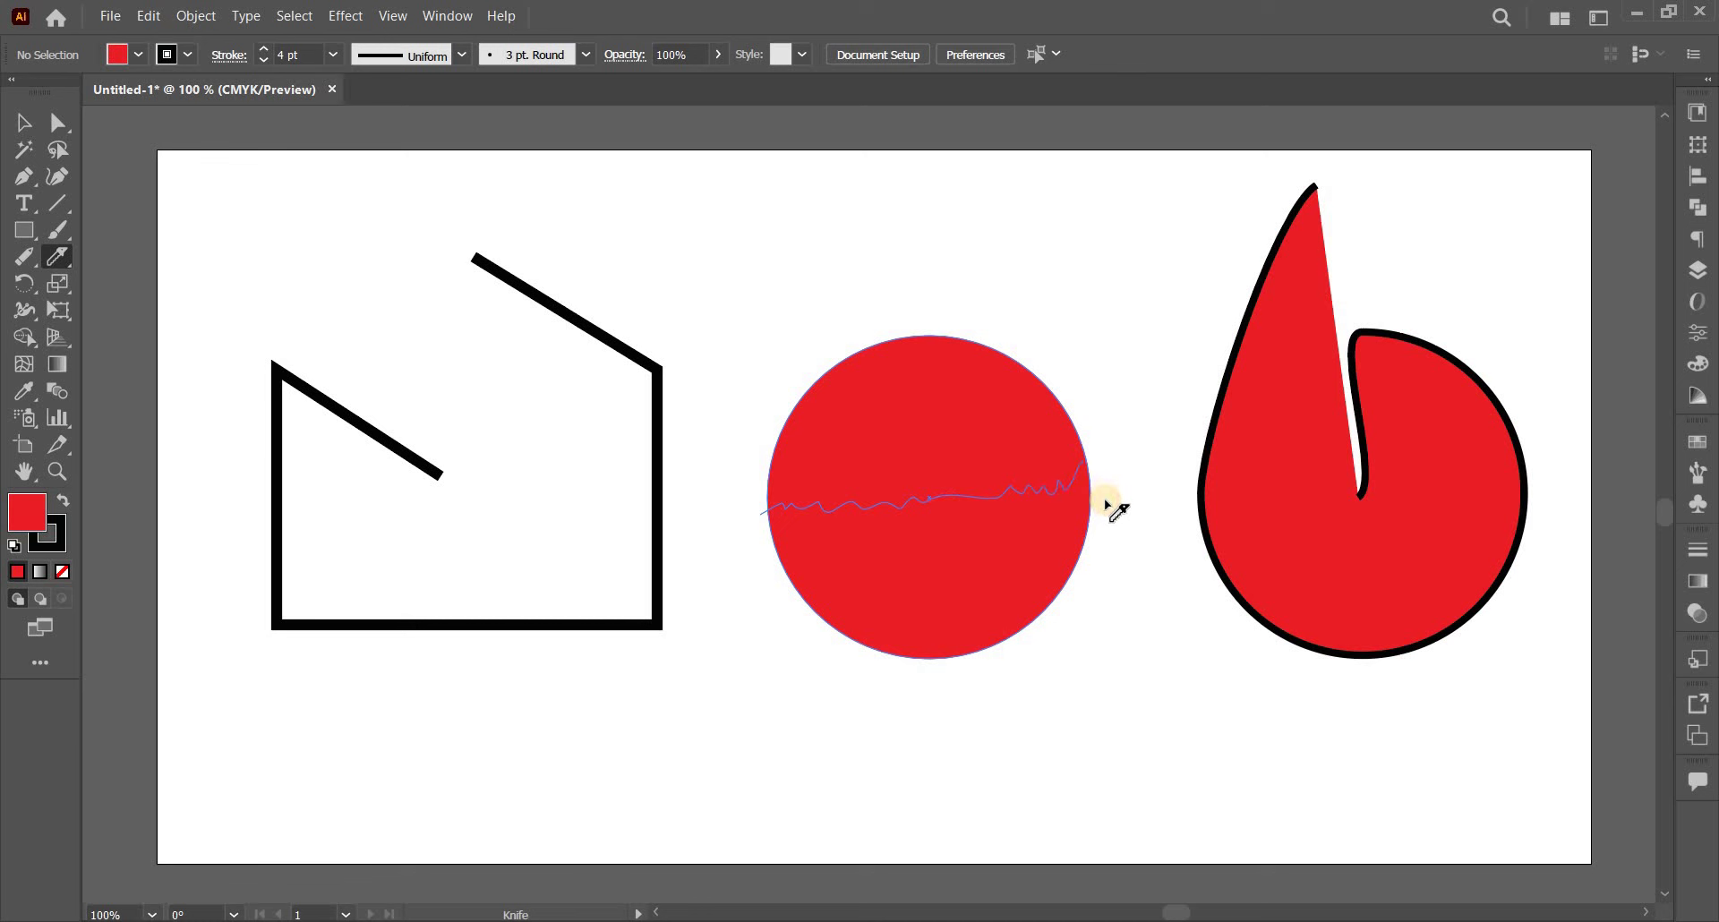
{"action": "left_click_drag", "start_coordinate": [1055, 491], "coordinate": [1113, 499]}
{"action": "left_click", "coordinate": [30, 122]}
{"action": "left_click", "coordinate": [882, 347]}
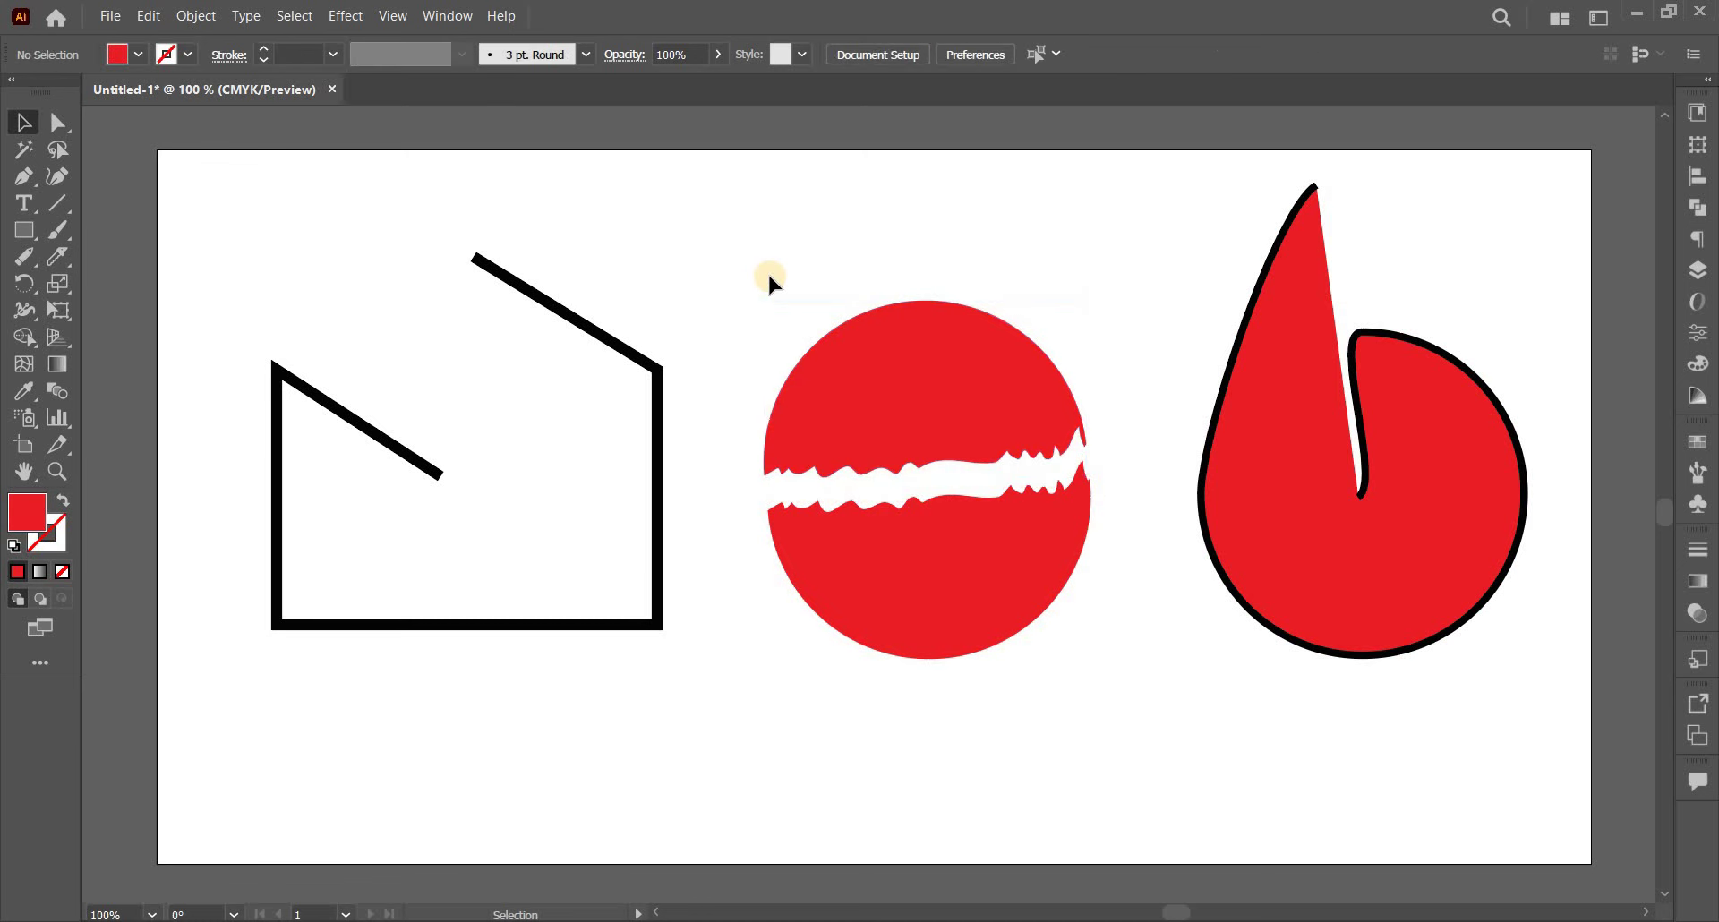
{"action": "left_click_drag", "start_coordinate": [171, 248], "coordinate": [1408, 744]}
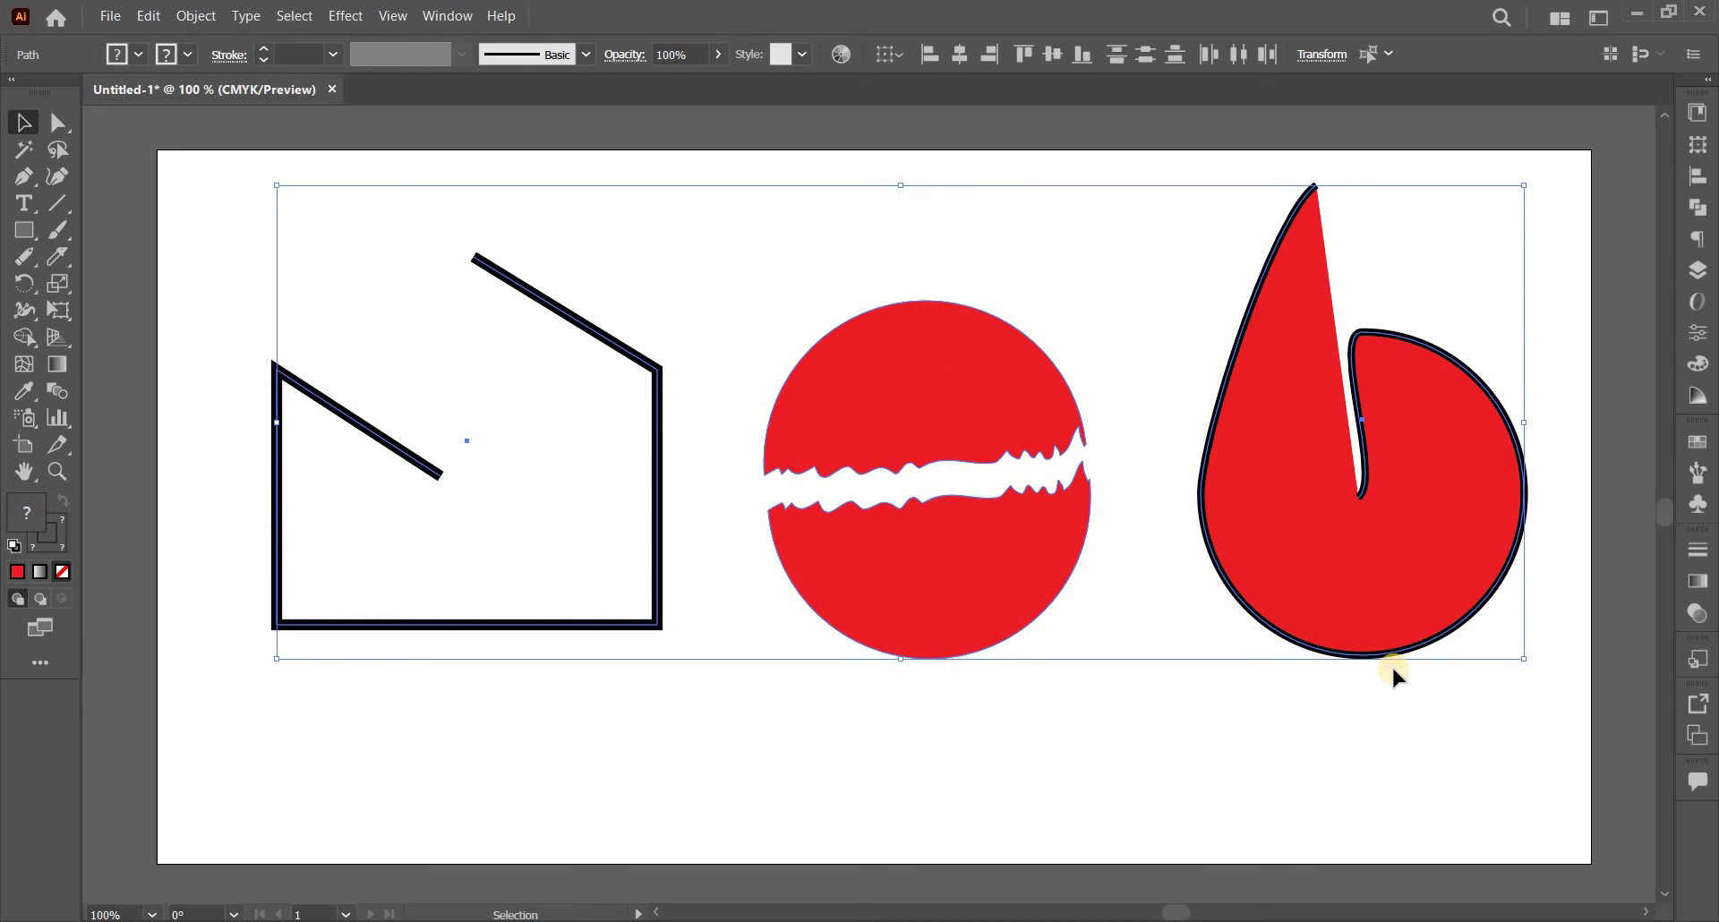
Delete all artwork and draw a large new ellipse.
{"action": "key", "text": "Delete"}
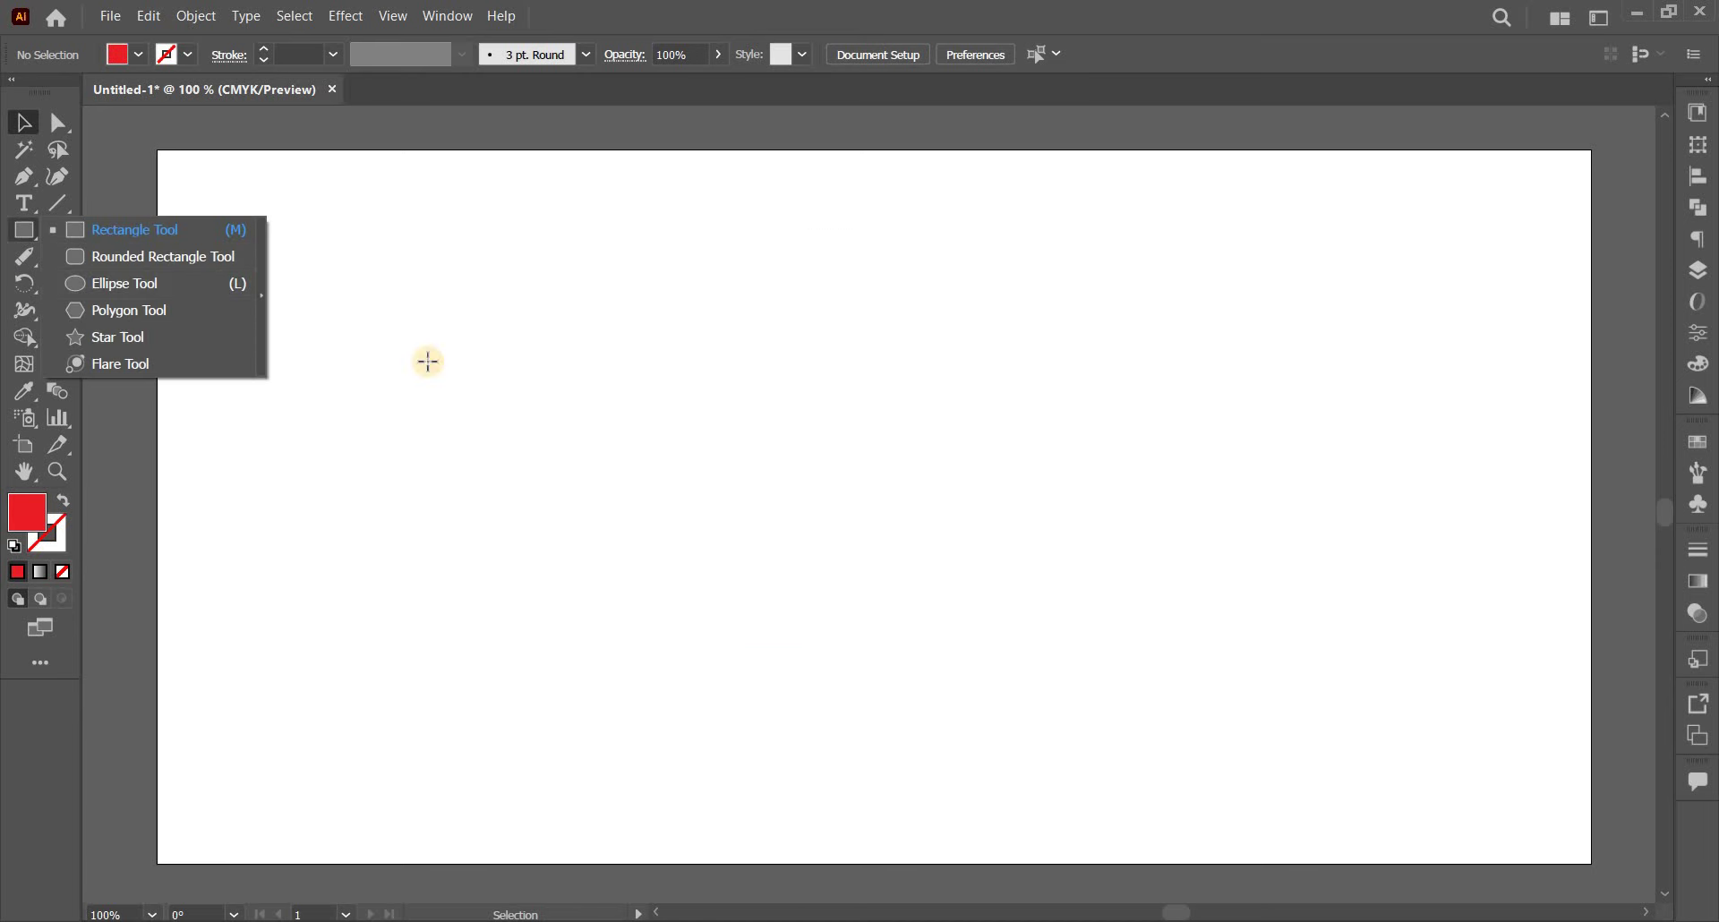
{"action": "key", "text": "l"}
{"action": "left_click_drag", "start_coordinate": [722, 329], "coordinate": [1218, 738]}
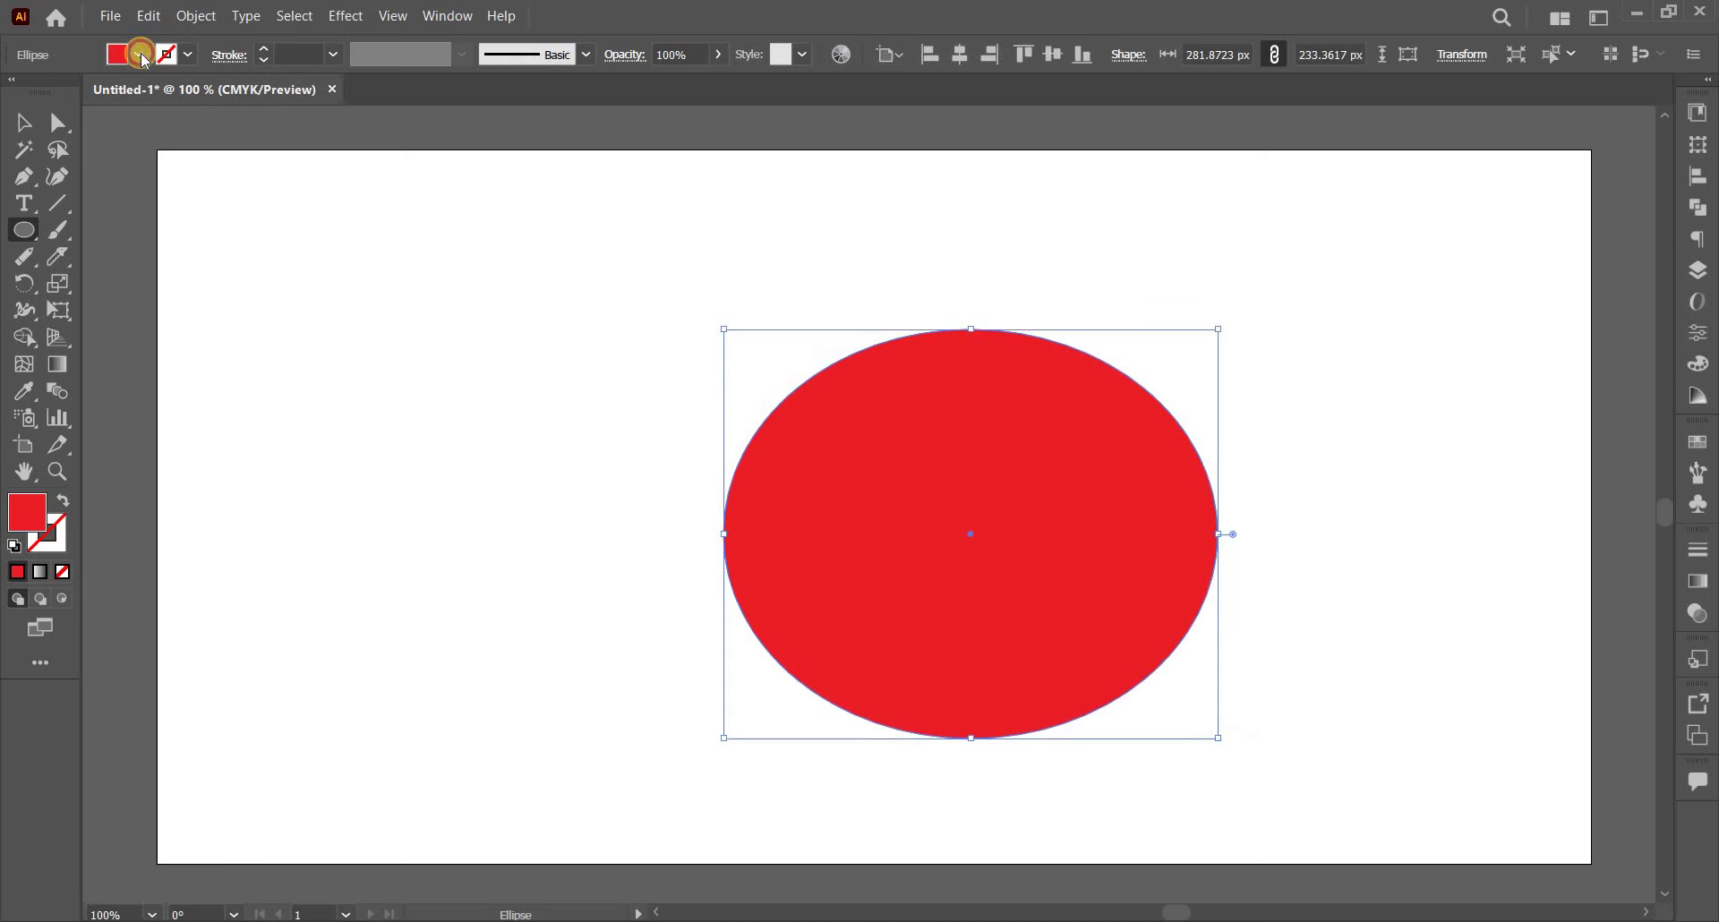
Fill the ellipse light orange and give it a brown stroke.
{"action": "left_click", "coordinate": [138, 54]}
{"action": "left_click", "coordinate": [15, 110]}
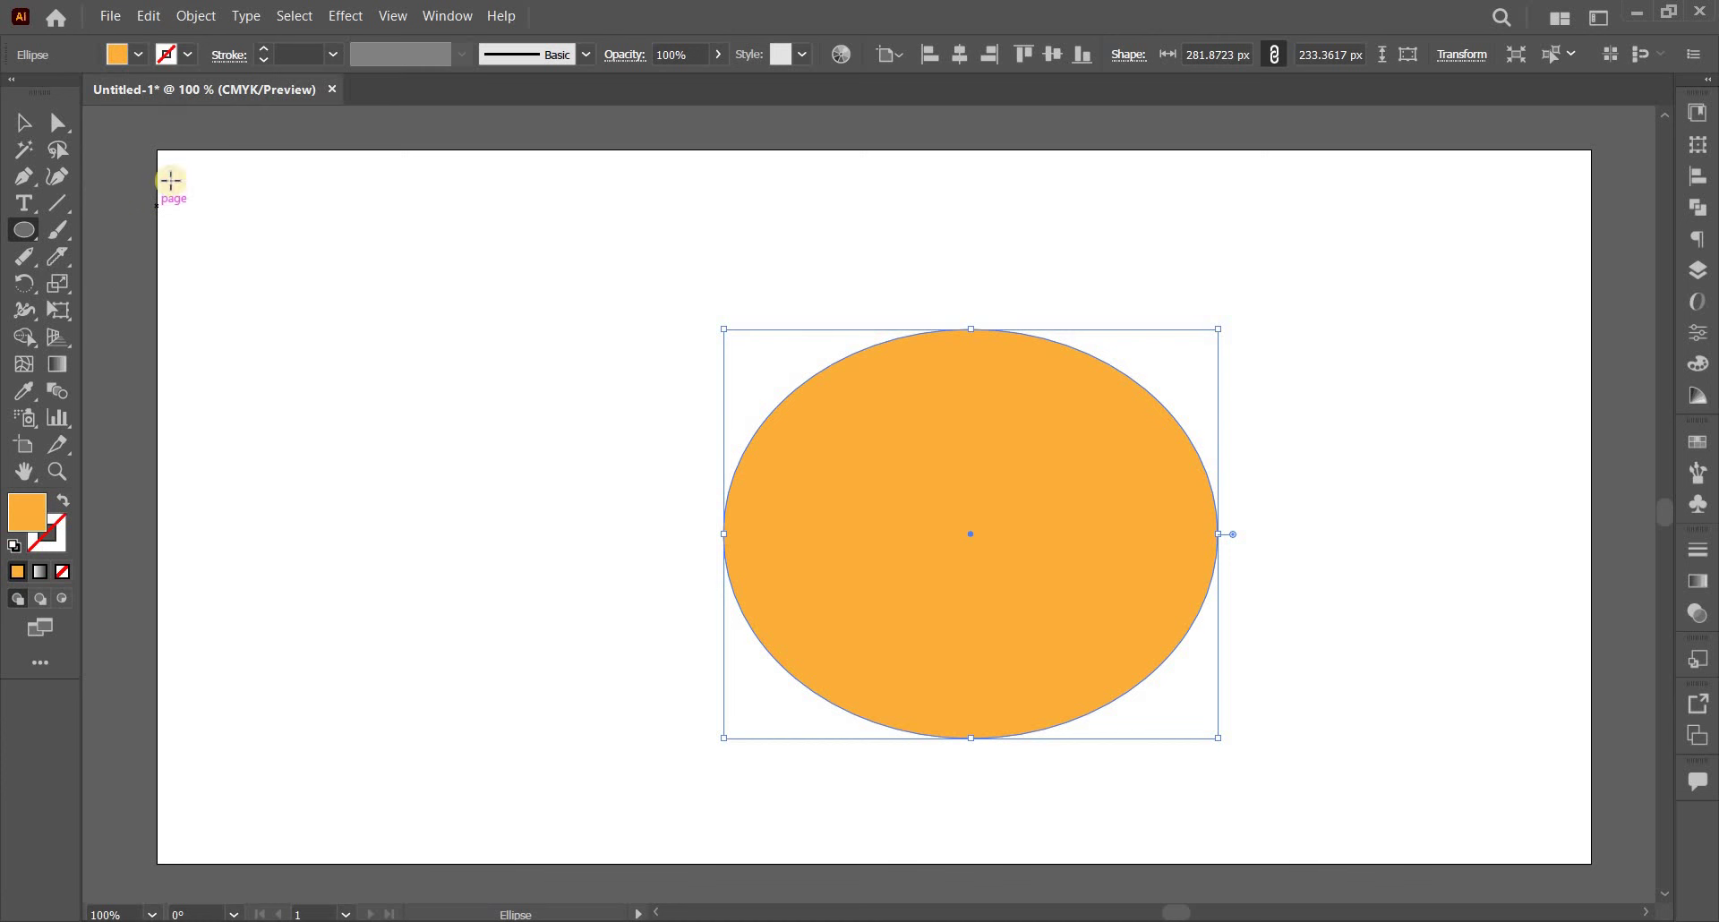
{"action": "left_click", "coordinate": [186, 49]}
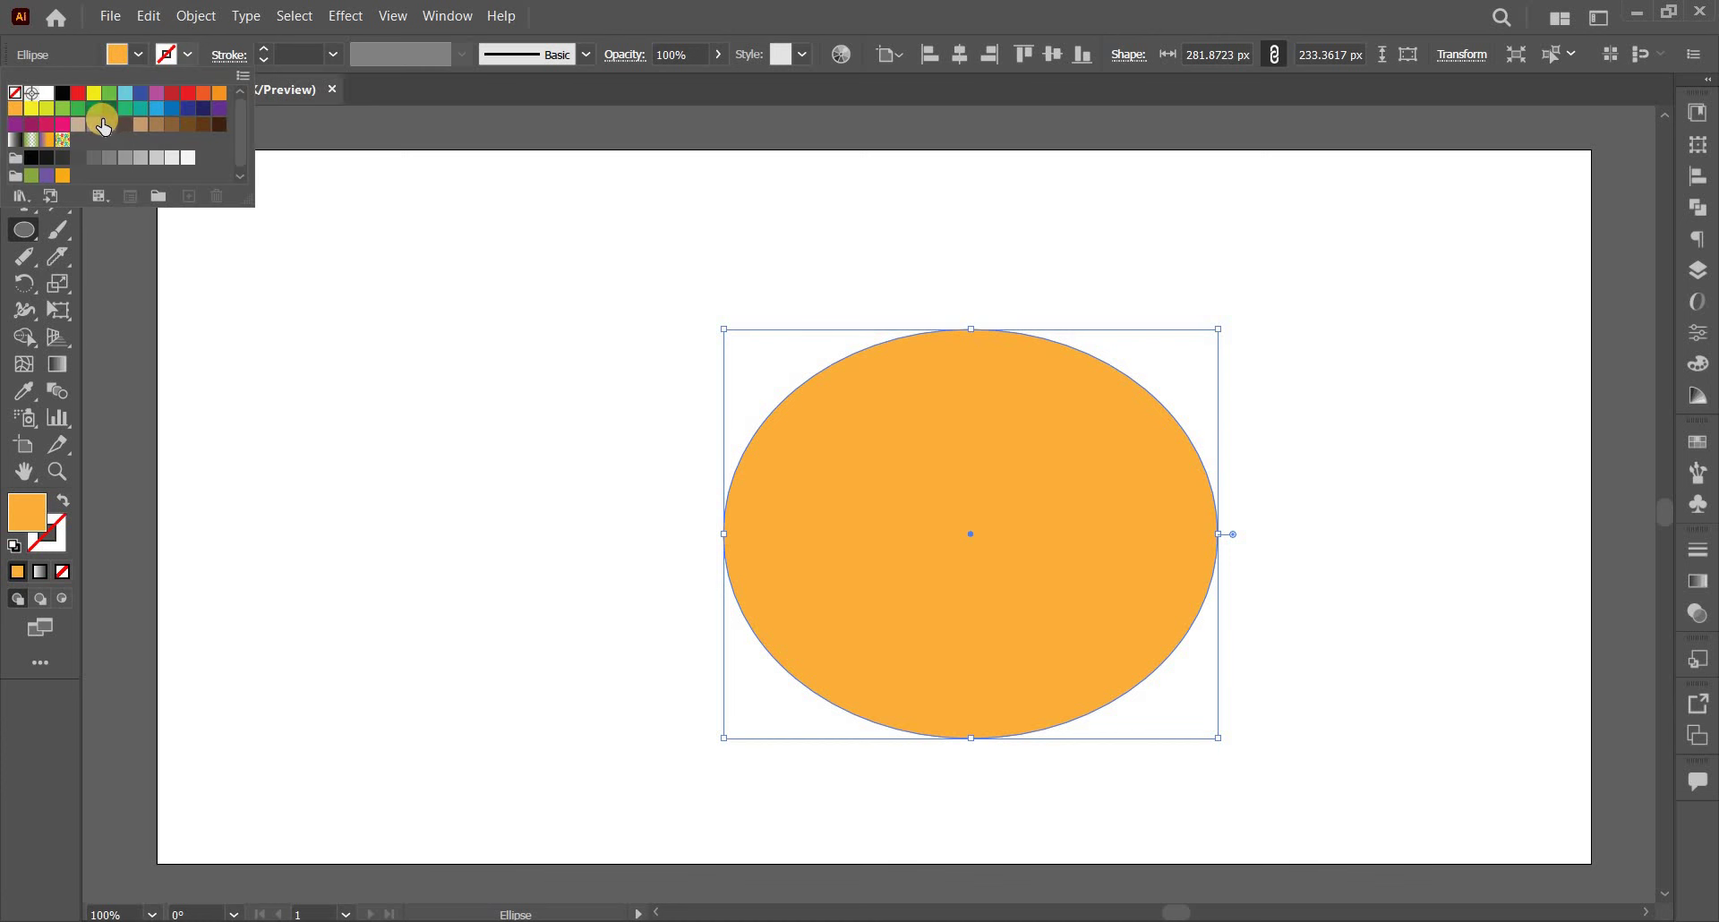
{"action": "left_click", "coordinate": [156, 124]}
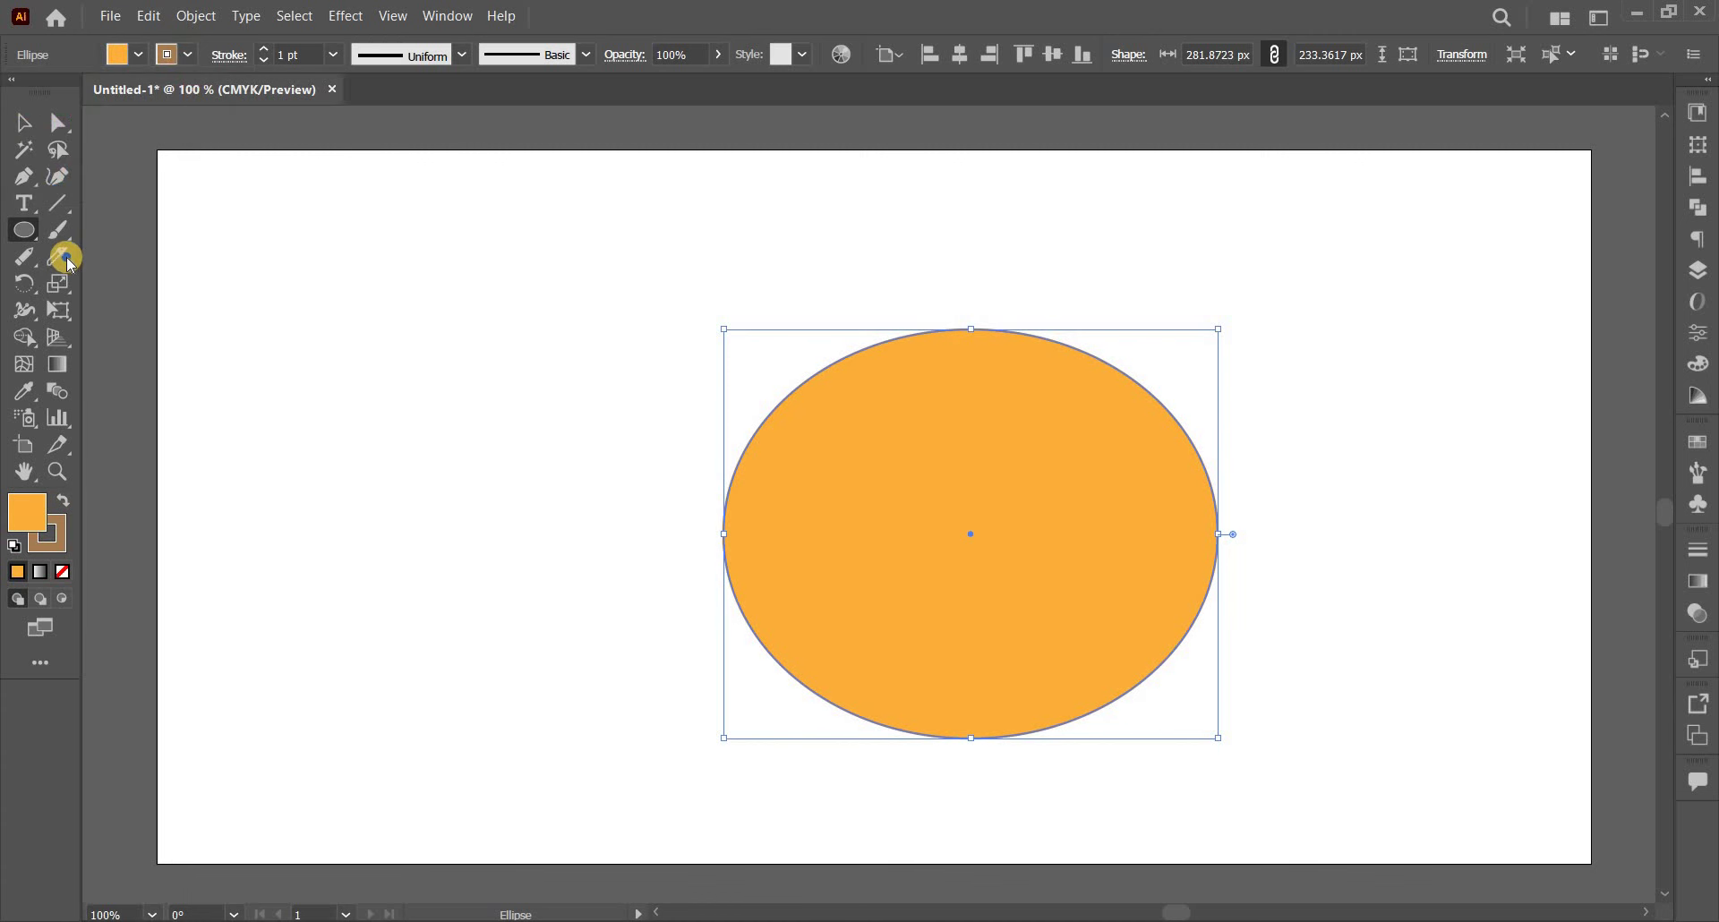
Cut the orange ellipse with the Knife into two jagged halves and lift the upper half away.
{"action": "mouse_move", "coordinate": [57, 256]}
{"action": "left_mouse_down"}
{"action": "mouse_move", "coordinate": [139, 309]}
{"action": "mouse_move", "coordinate": [715, 549]}
{"action": "mouse_move", "coordinate": [1222, 515]}
{"action": "left_mouse_up"}
{"action": "key", "text": "v"}
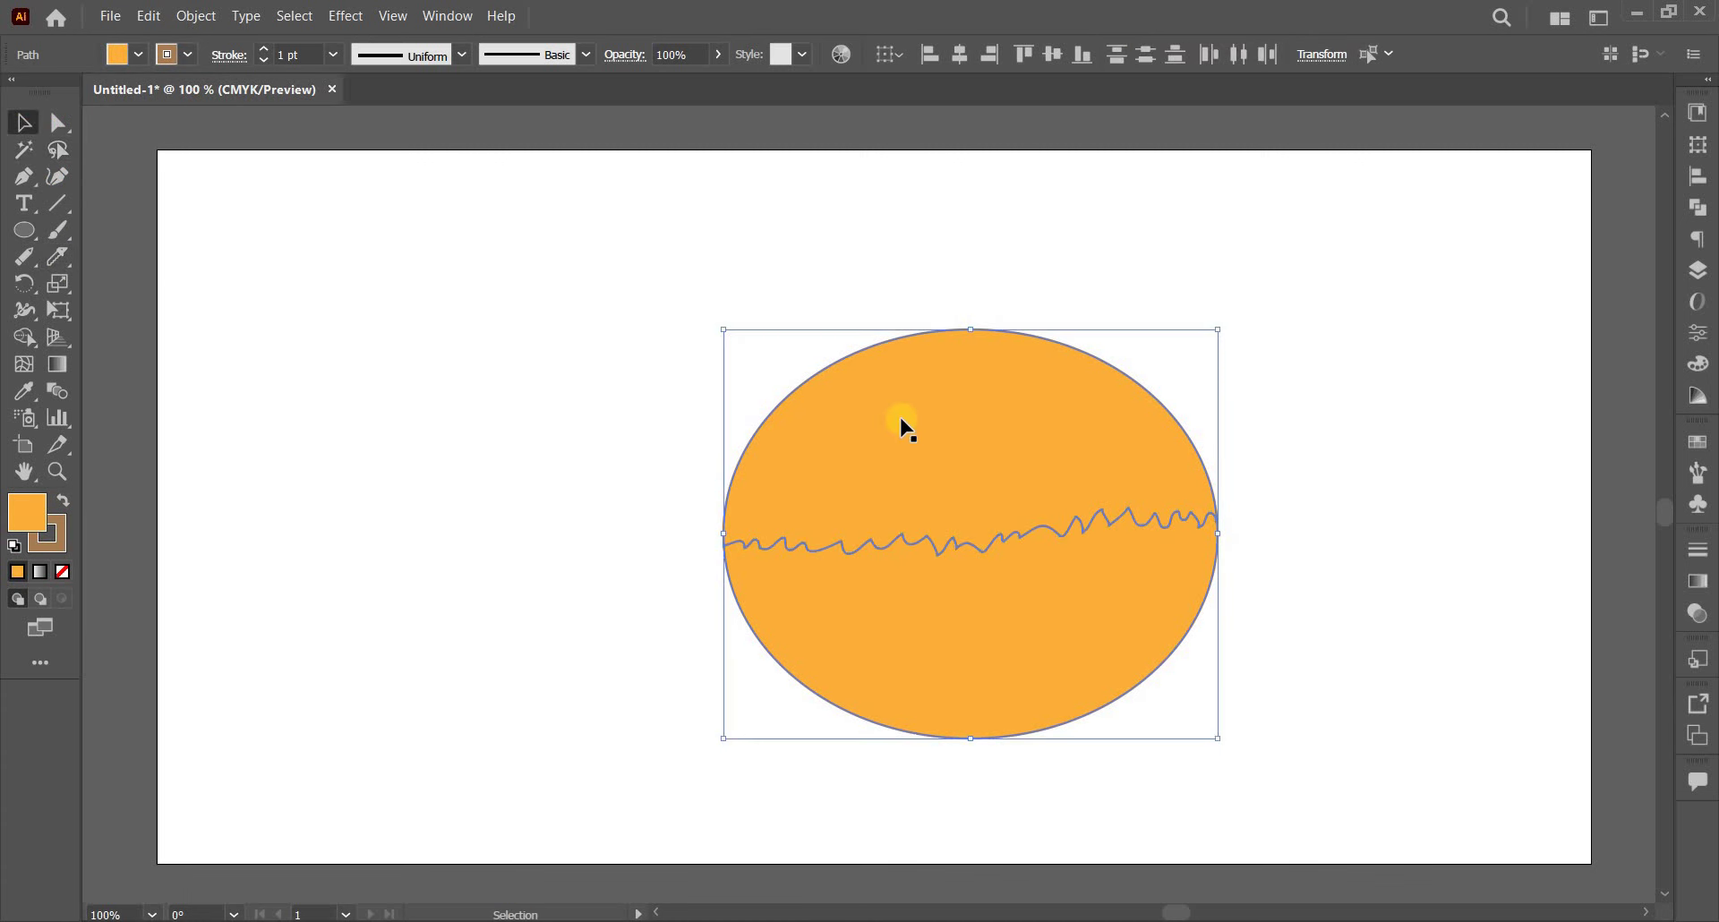
{"action": "left_click_drag", "start_coordinate": [901, 384], "coordinate": [1287, 329]}
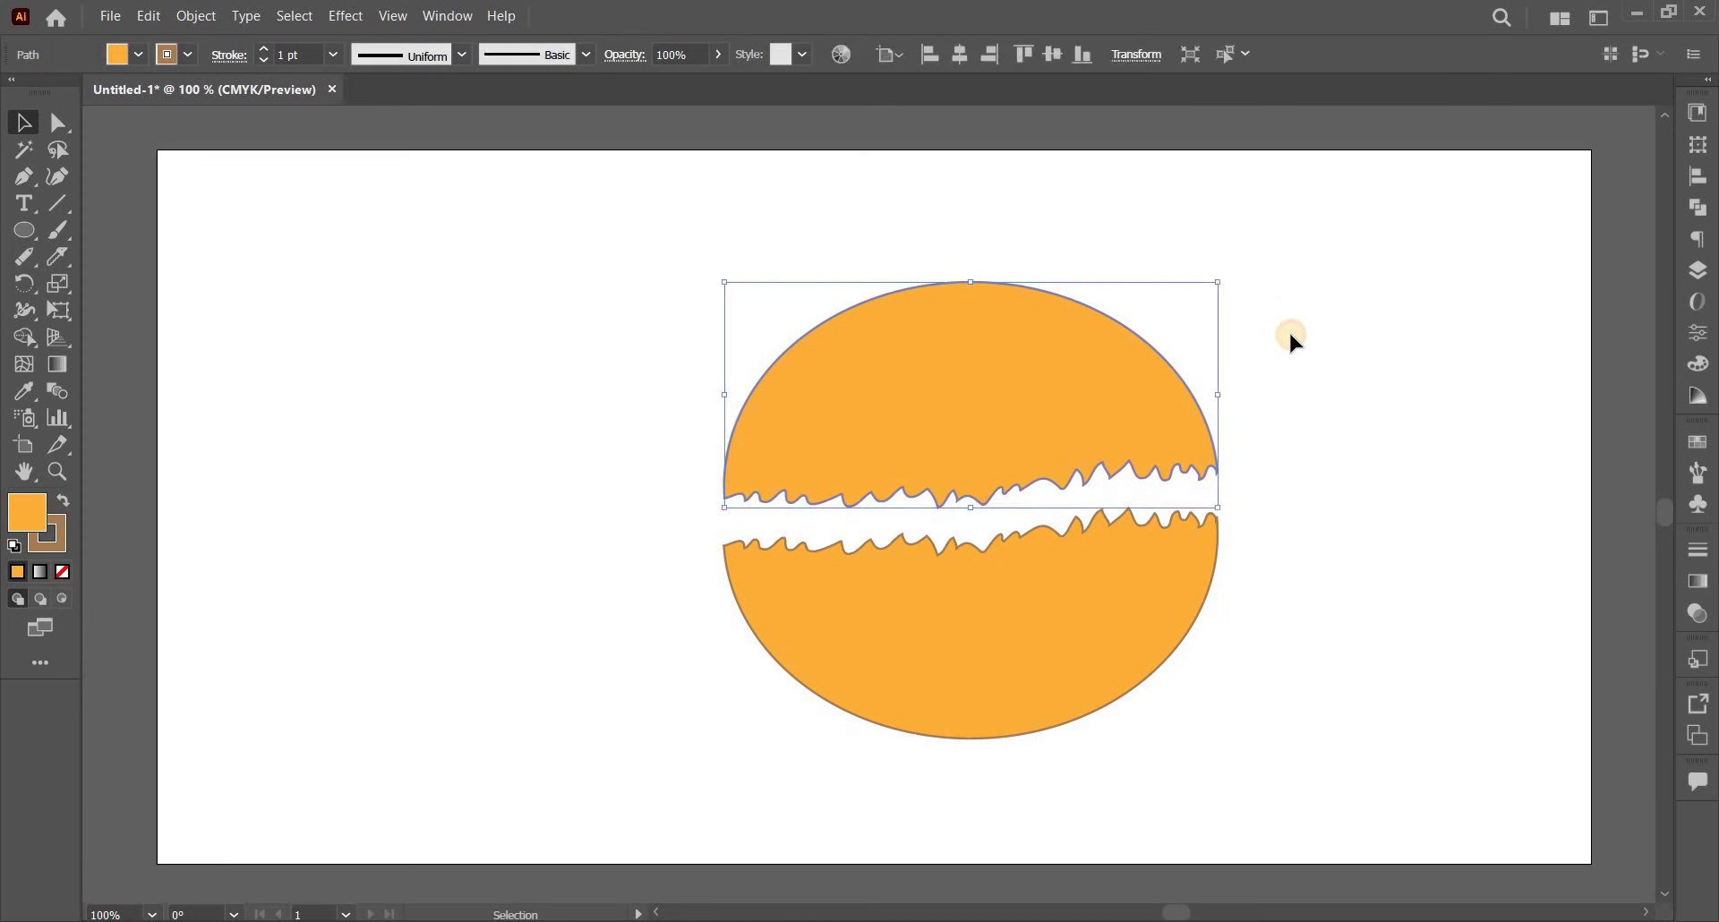
{"action": "left_click", "coordinate": [1298, 331]}
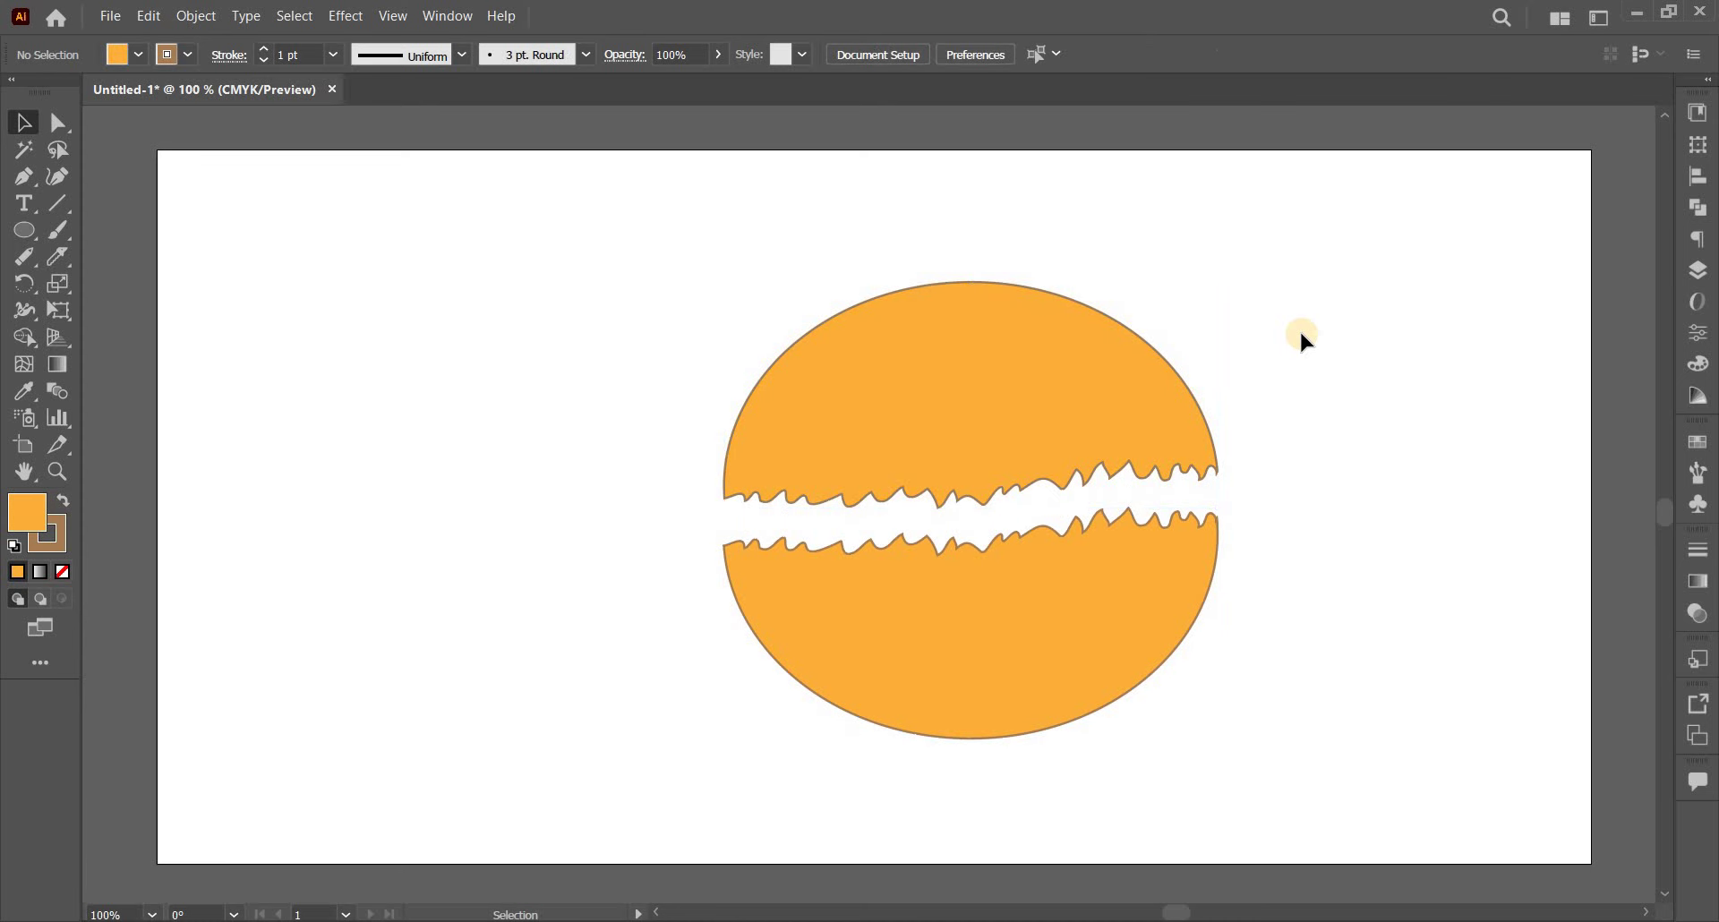
{"action": "left_click", "coordinate": [121, 258]}
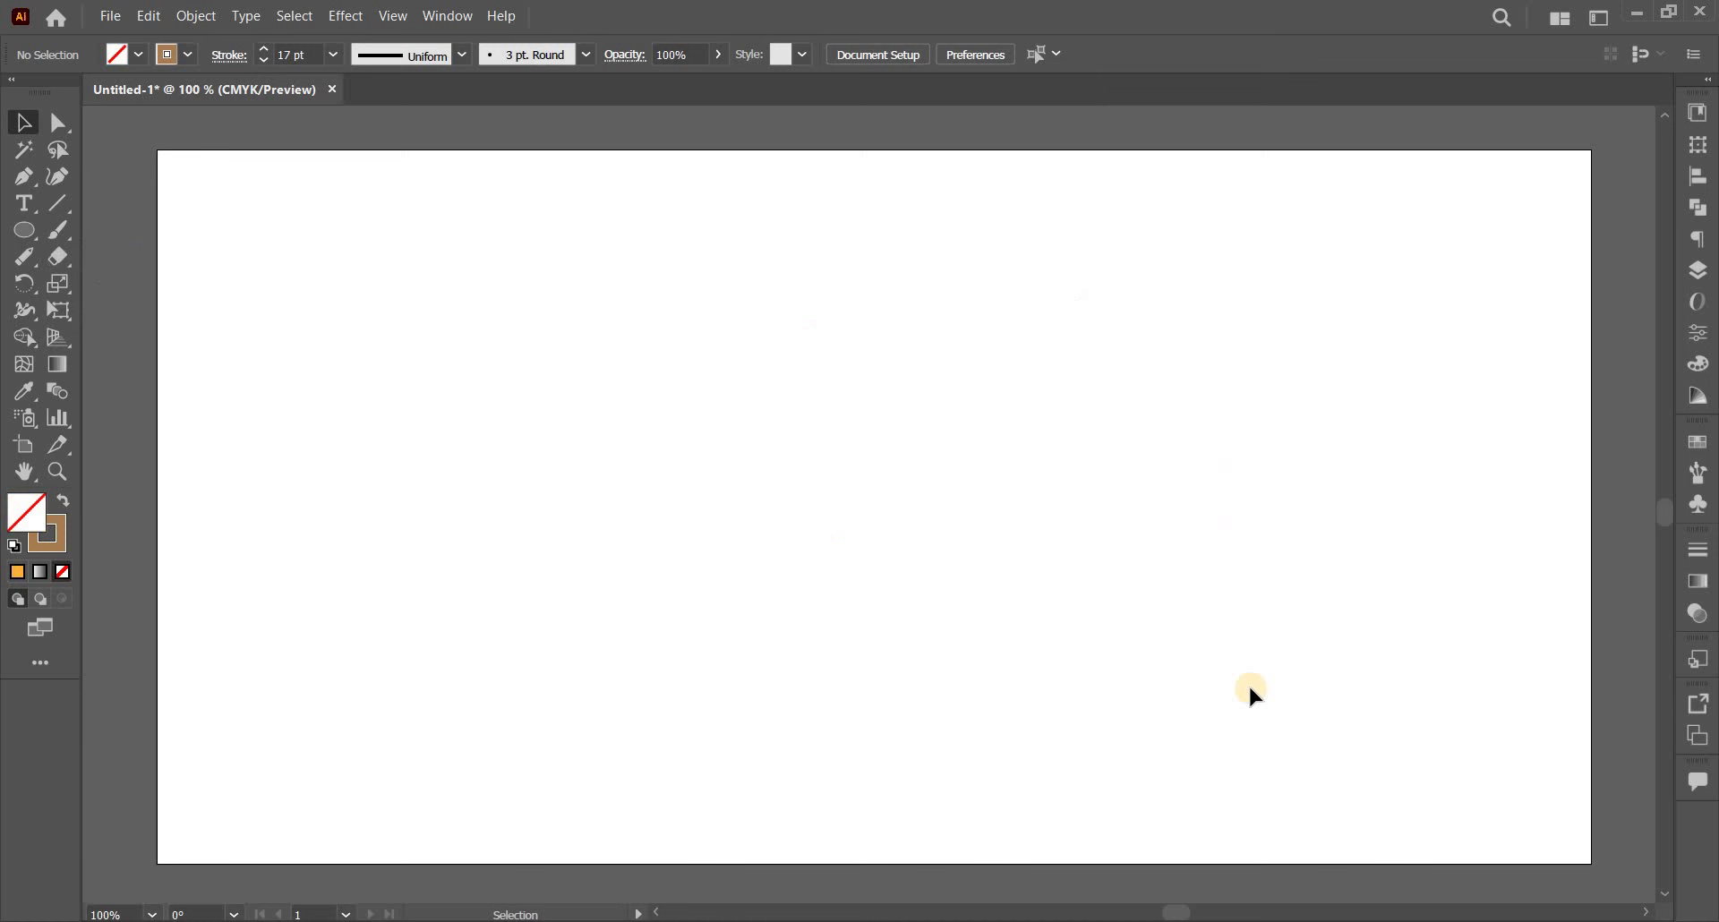